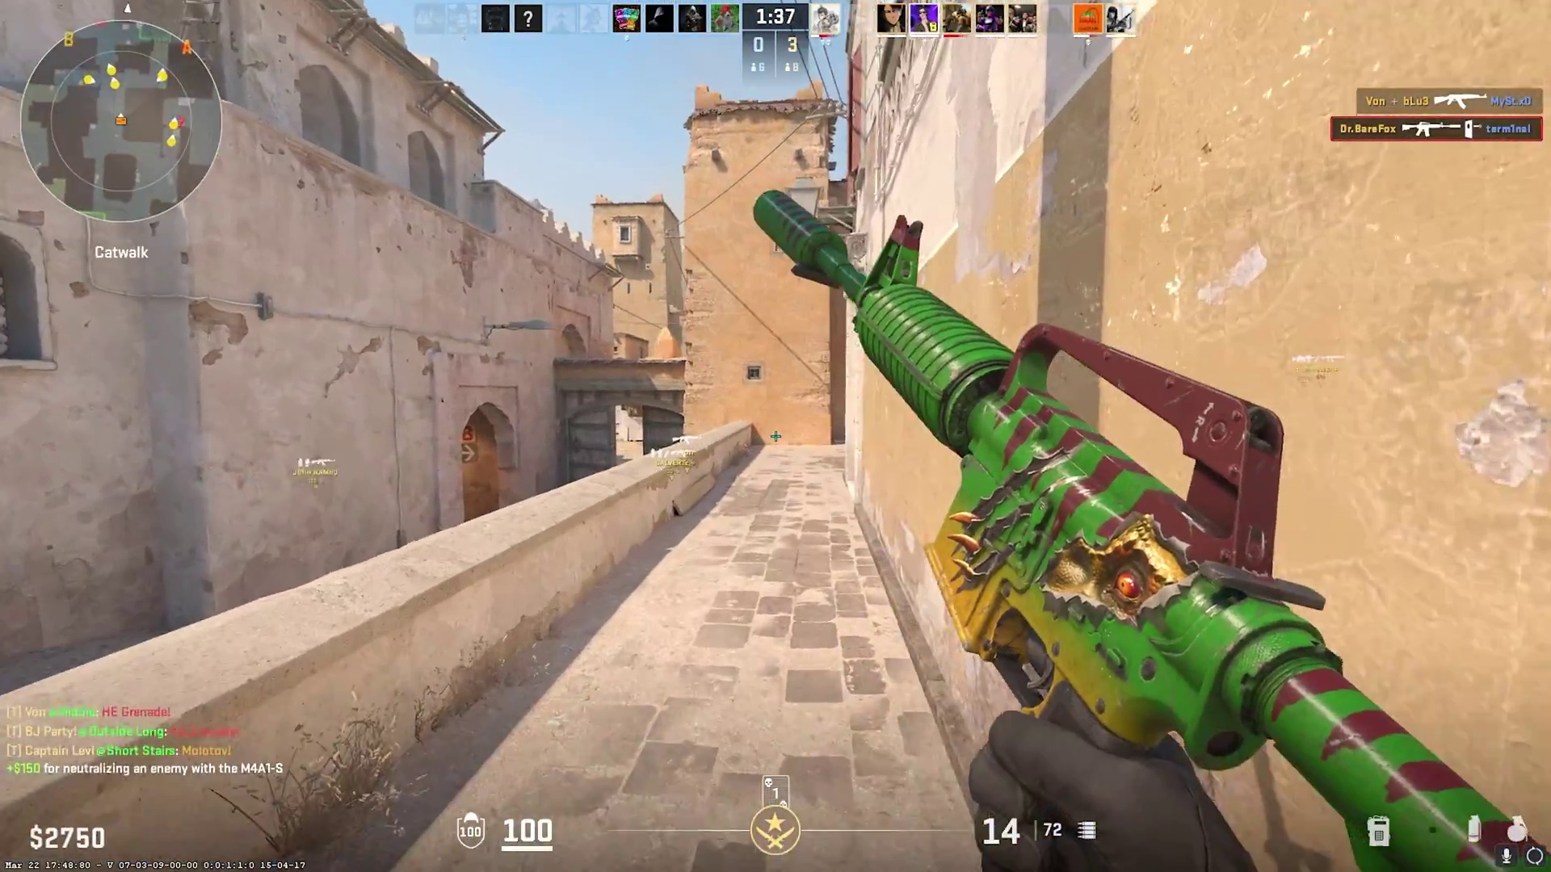
# - Walk forward down Catwalk in Counter-Strike 2 and turn toward the right-hand wall
pyautogui.press('w')
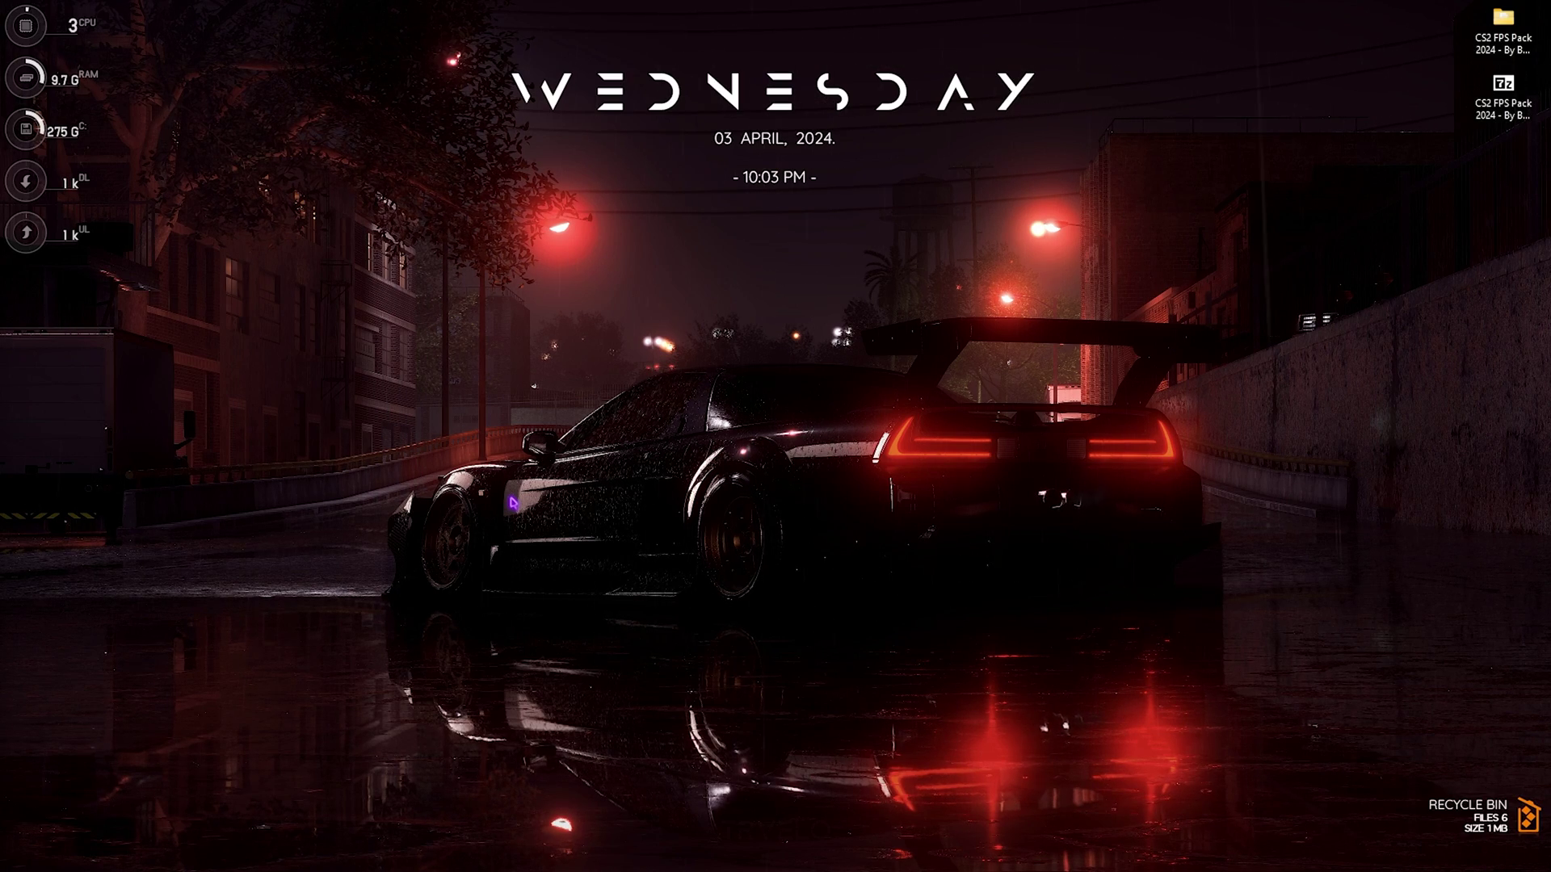
# - Launch Settings from Start, check Game Bar controller access is Off, and show Game Mode On
pyautogui.press('super')
pyautogui.write('steam')
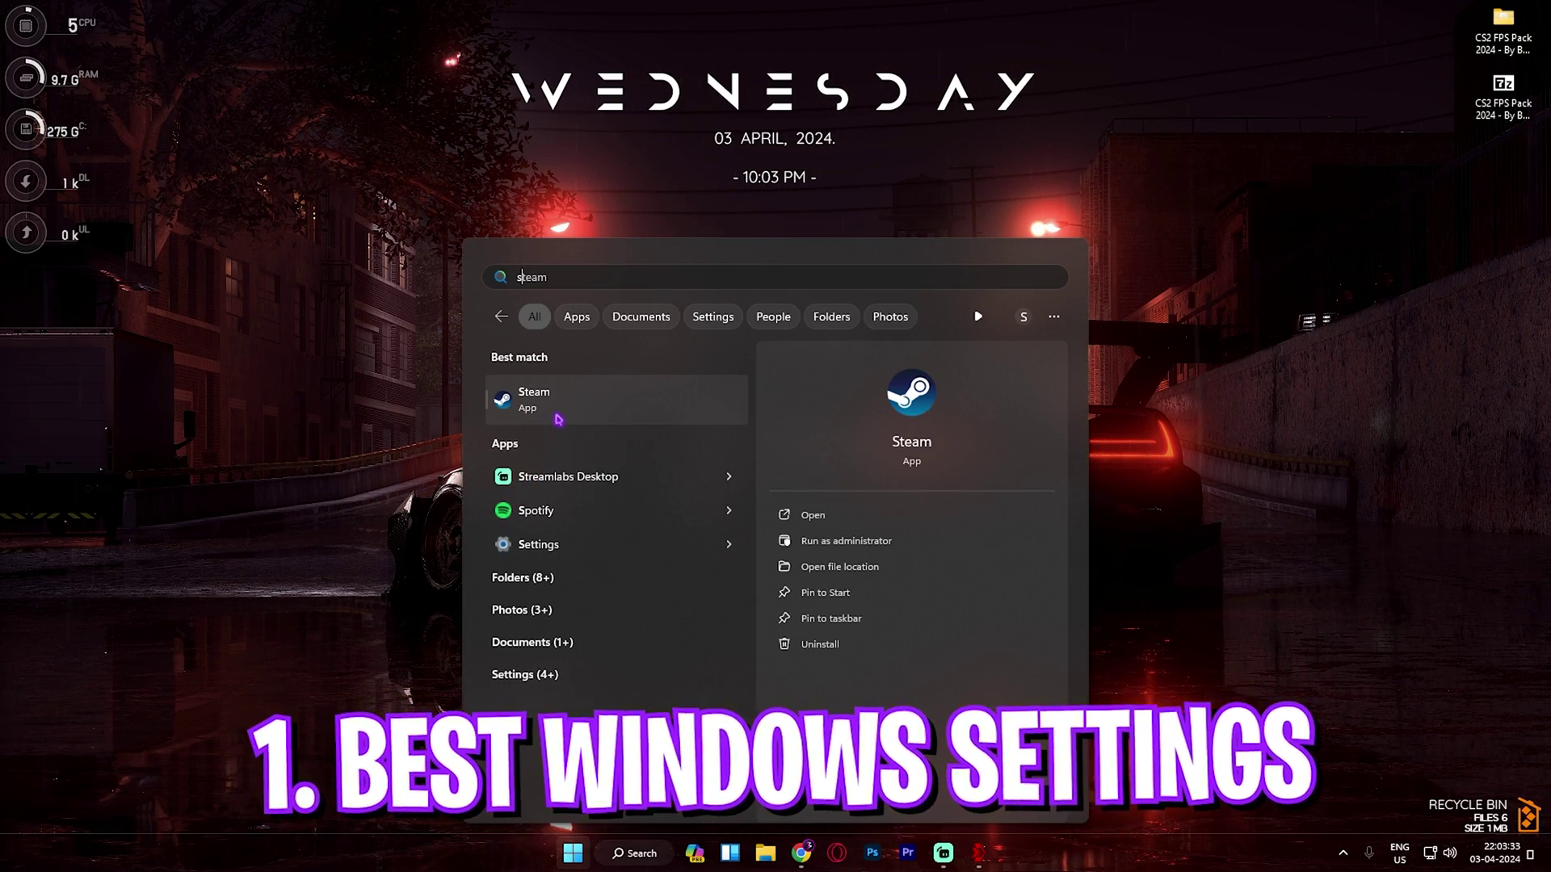
pyautogui.write('ettings')
pyautogui.press('Return')
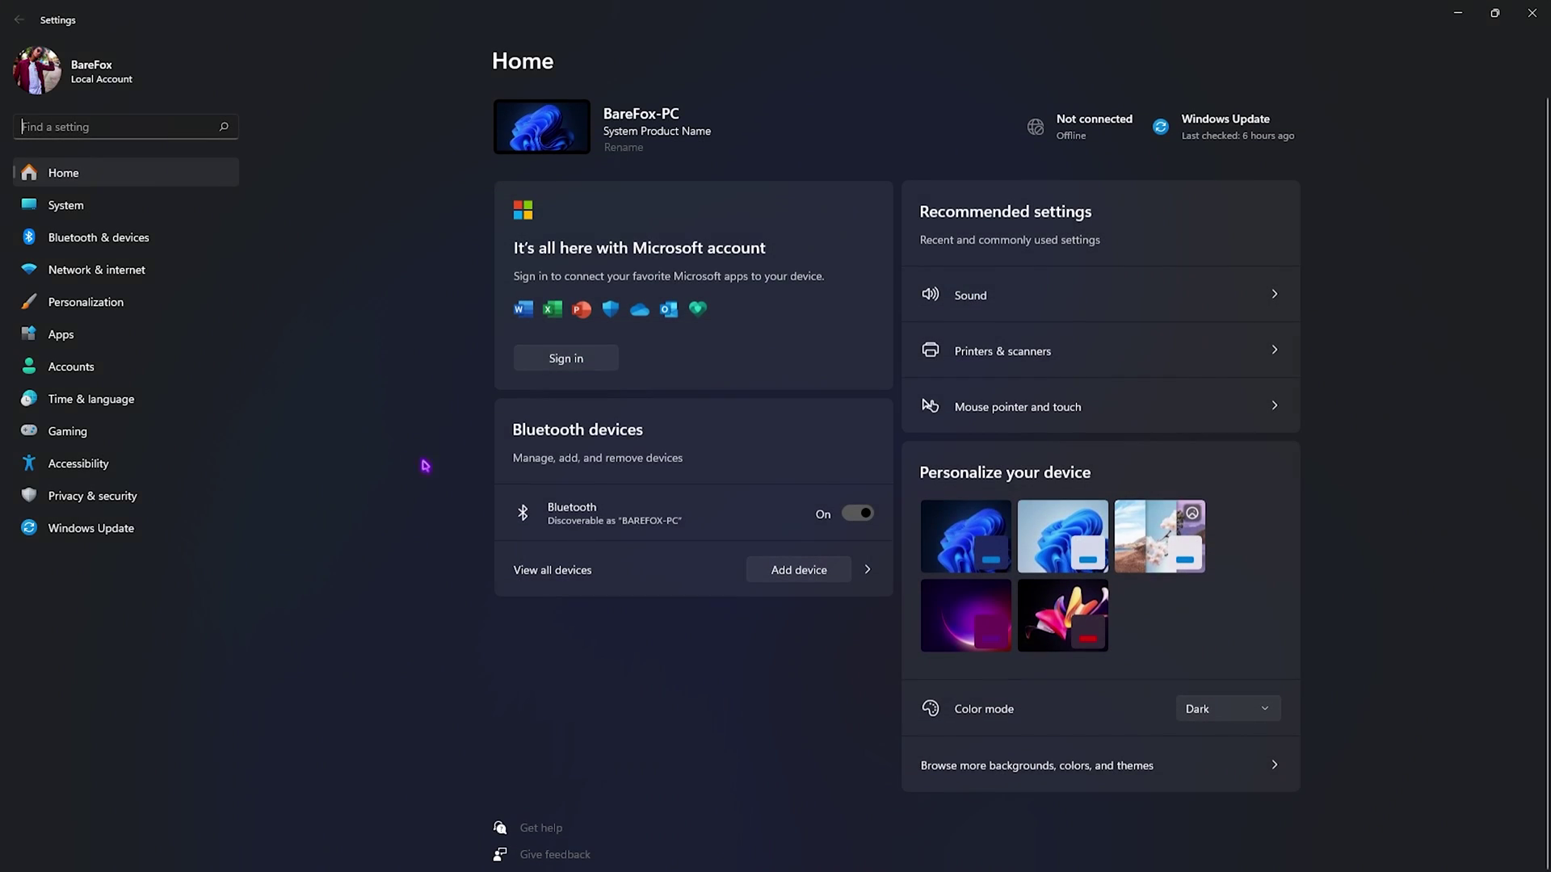
pyautogui.click(84, 436)
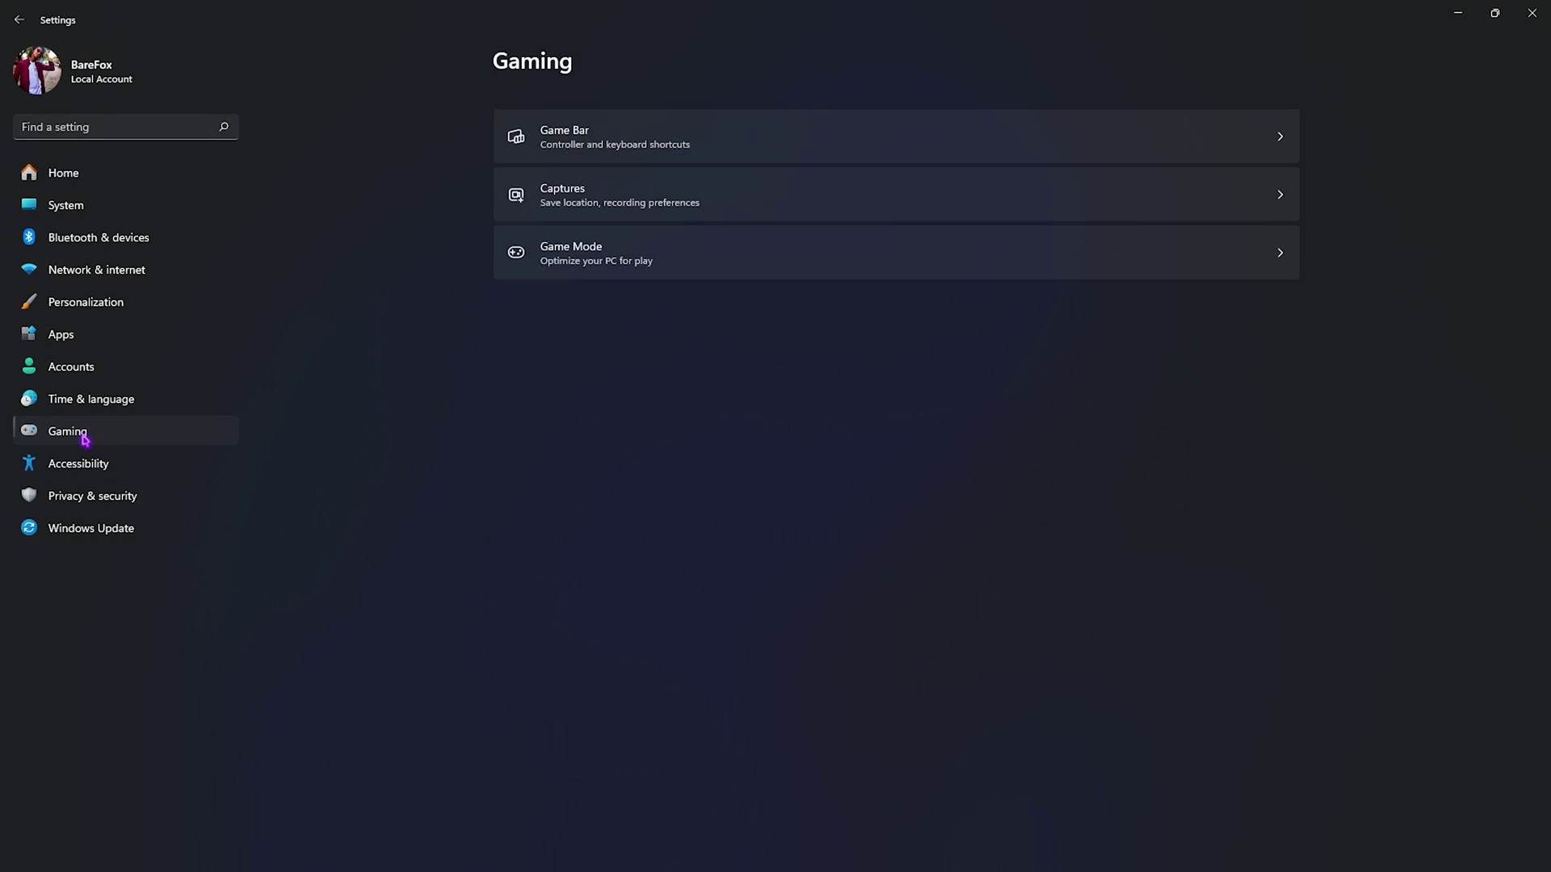
pyautogui.click(592, 131)
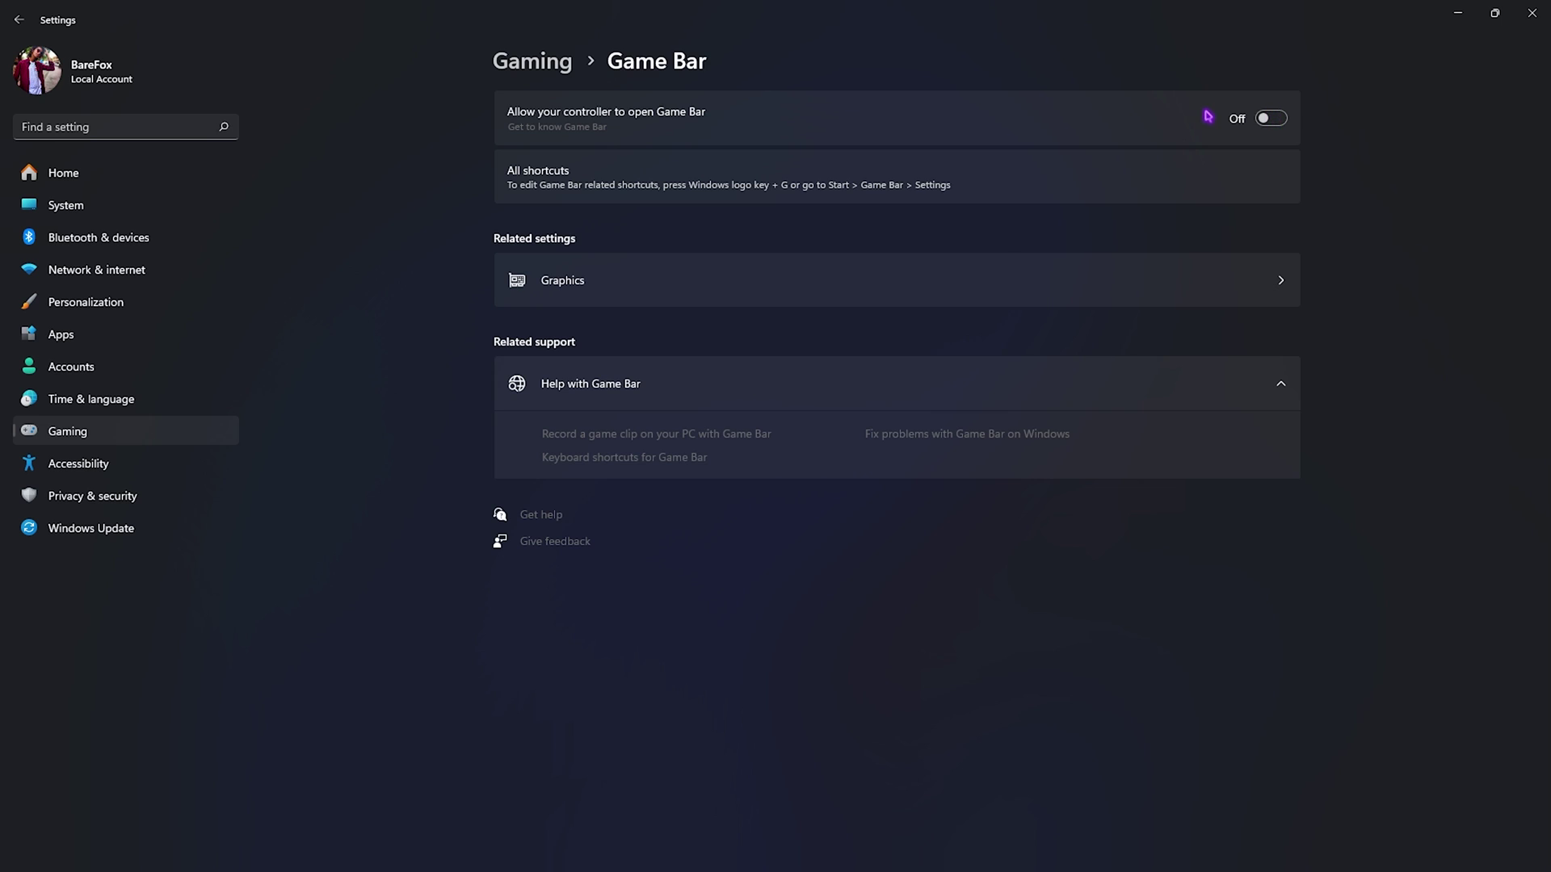
pyautogui.click(557, 73)
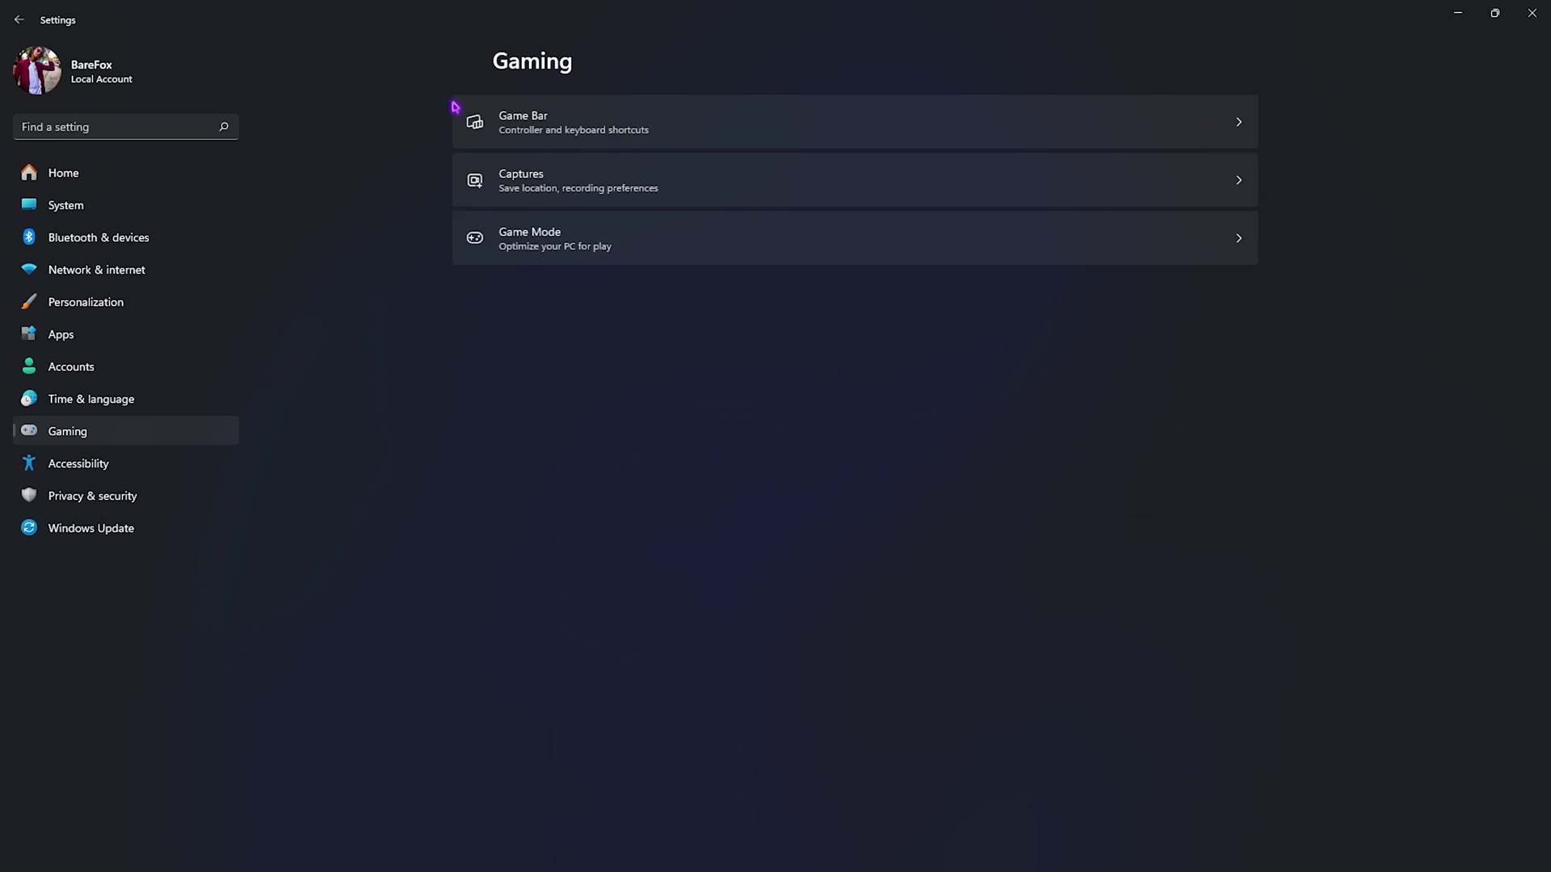
pyautogui.click(630, 242)
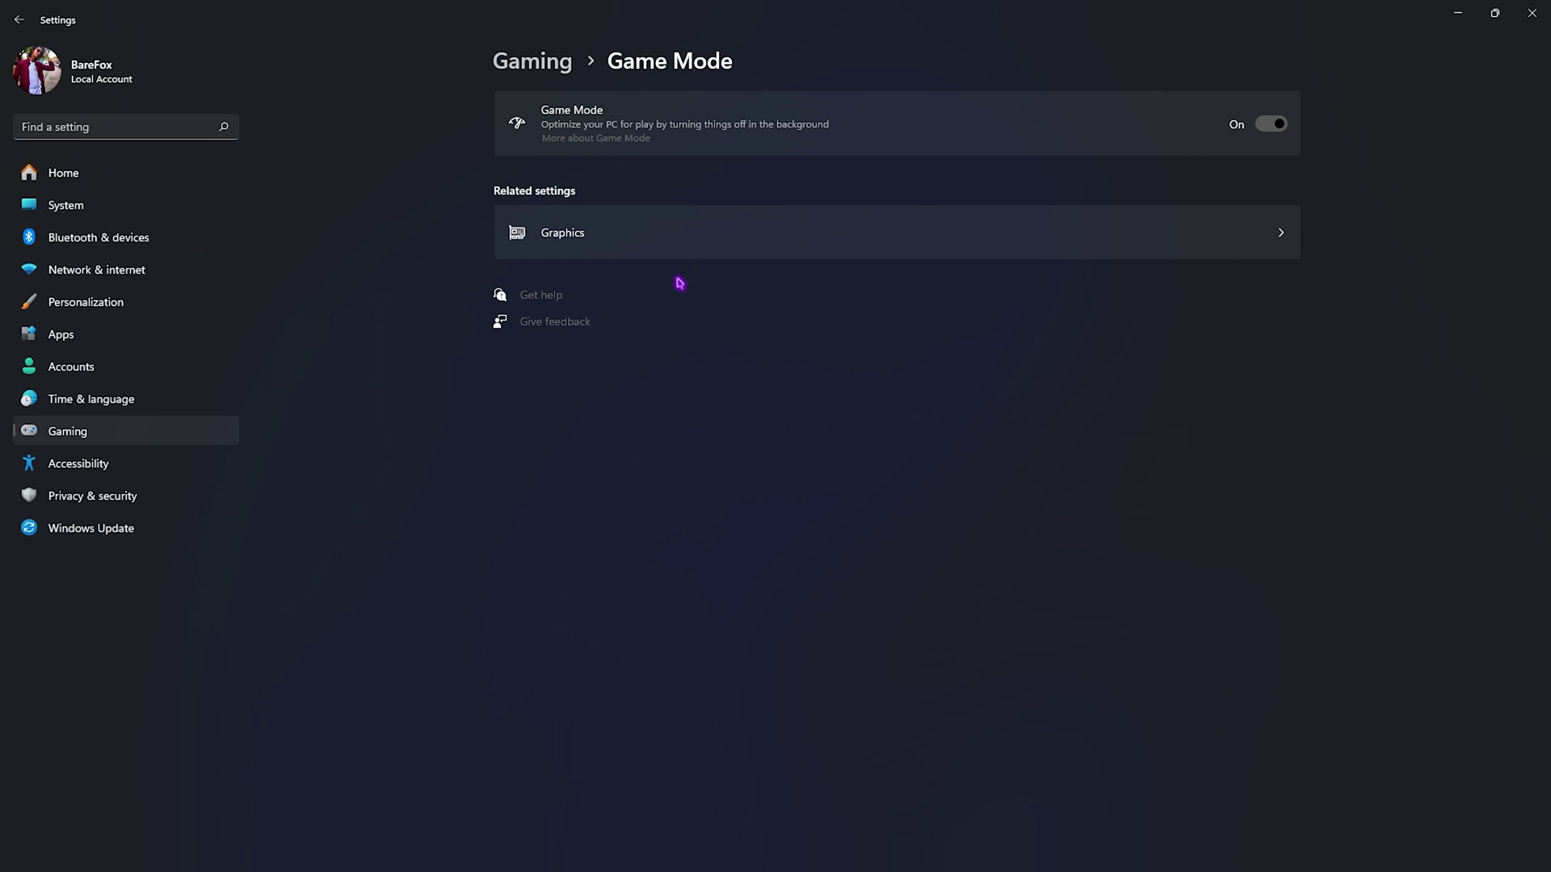
# - Show Default graphics settings with GPU scheduling and windowed-game optimizations both On
pyautogui.click(589, 239)
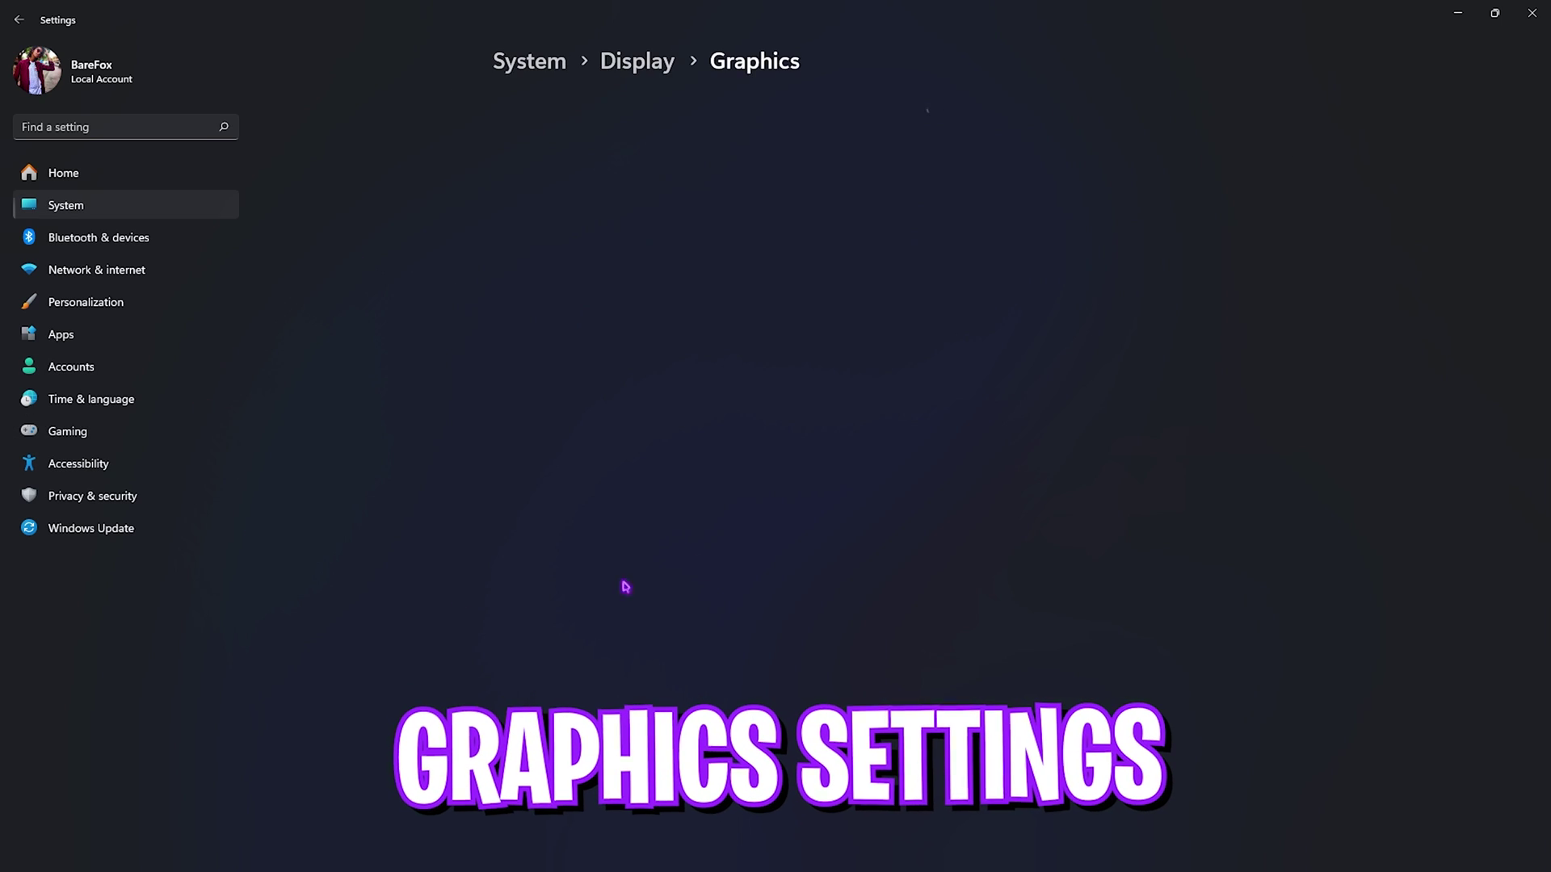
pyautogui.click(554, 142)
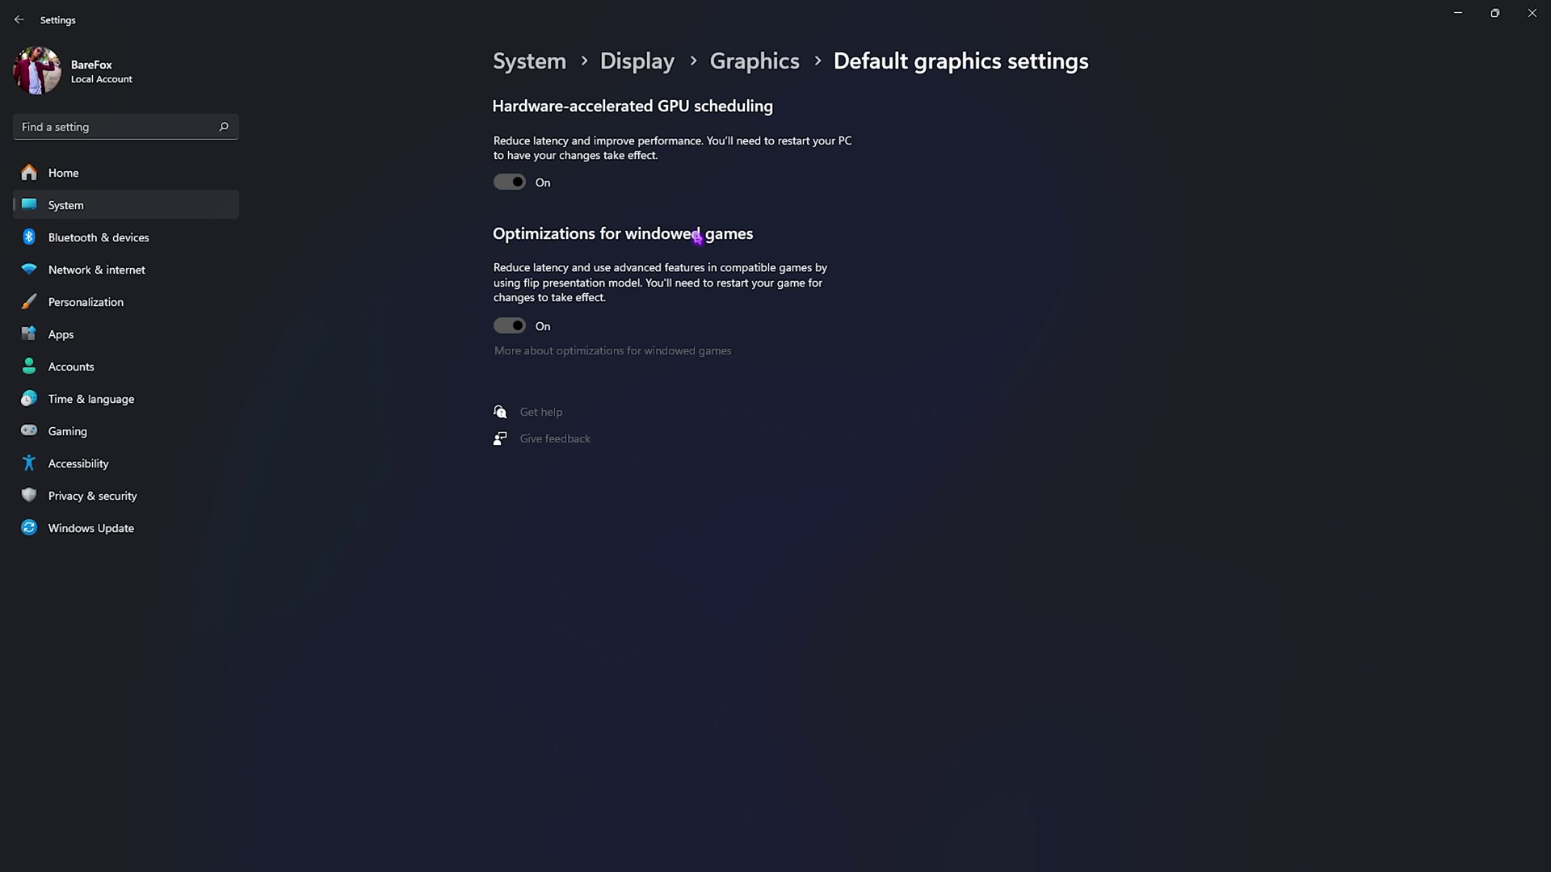
# - Browse to cs2.exe and add it to the per-app graphics list
pyautogui.click(751, 72)
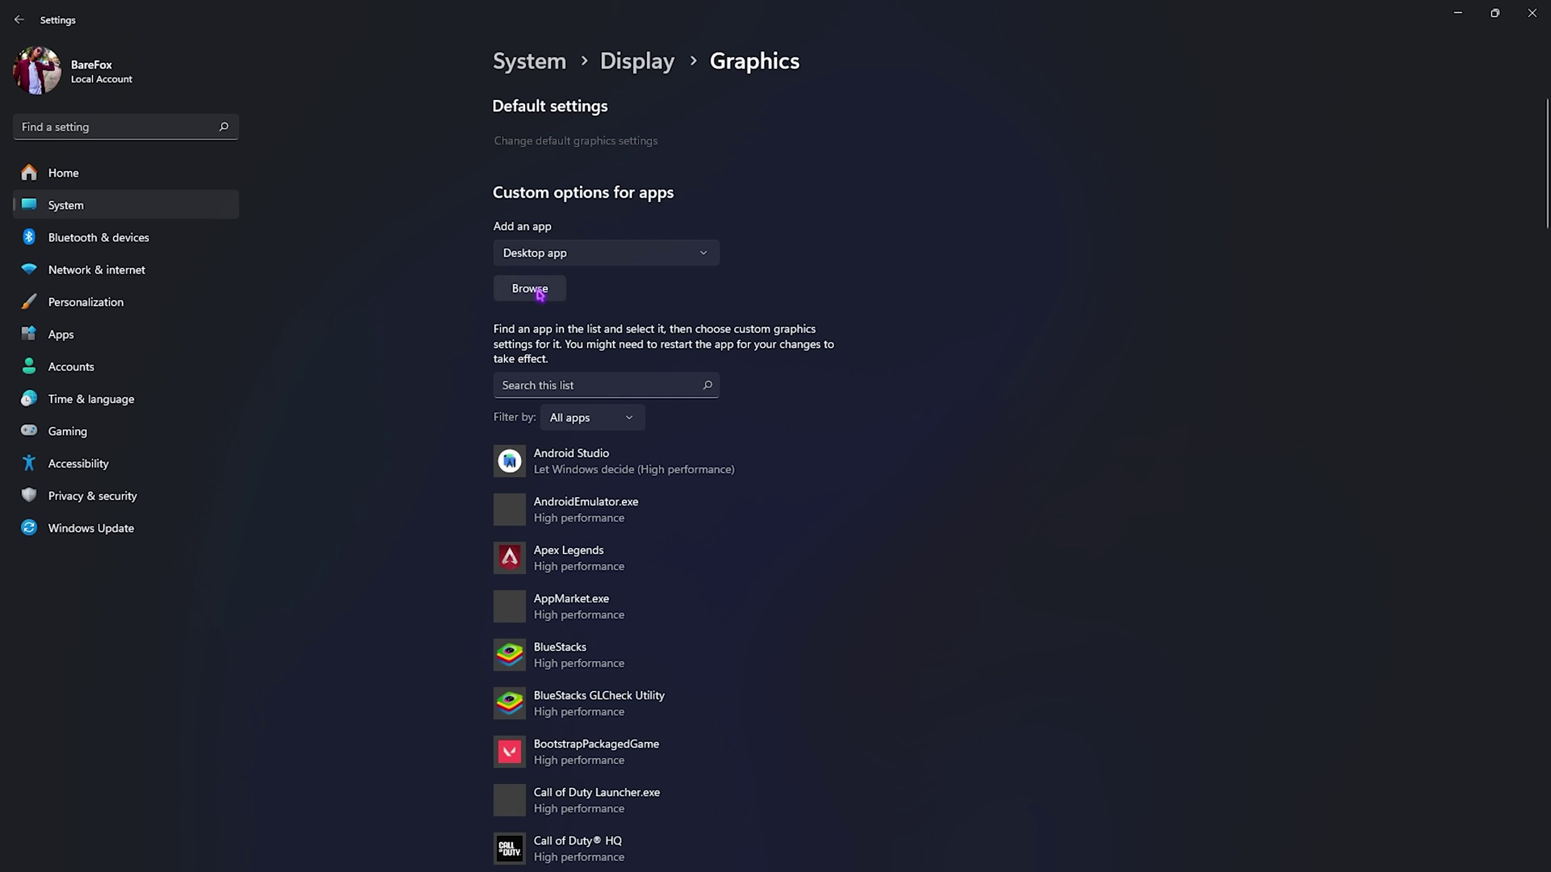
pyautogui.click(539, 295)
pyautogui.click(255, 187)
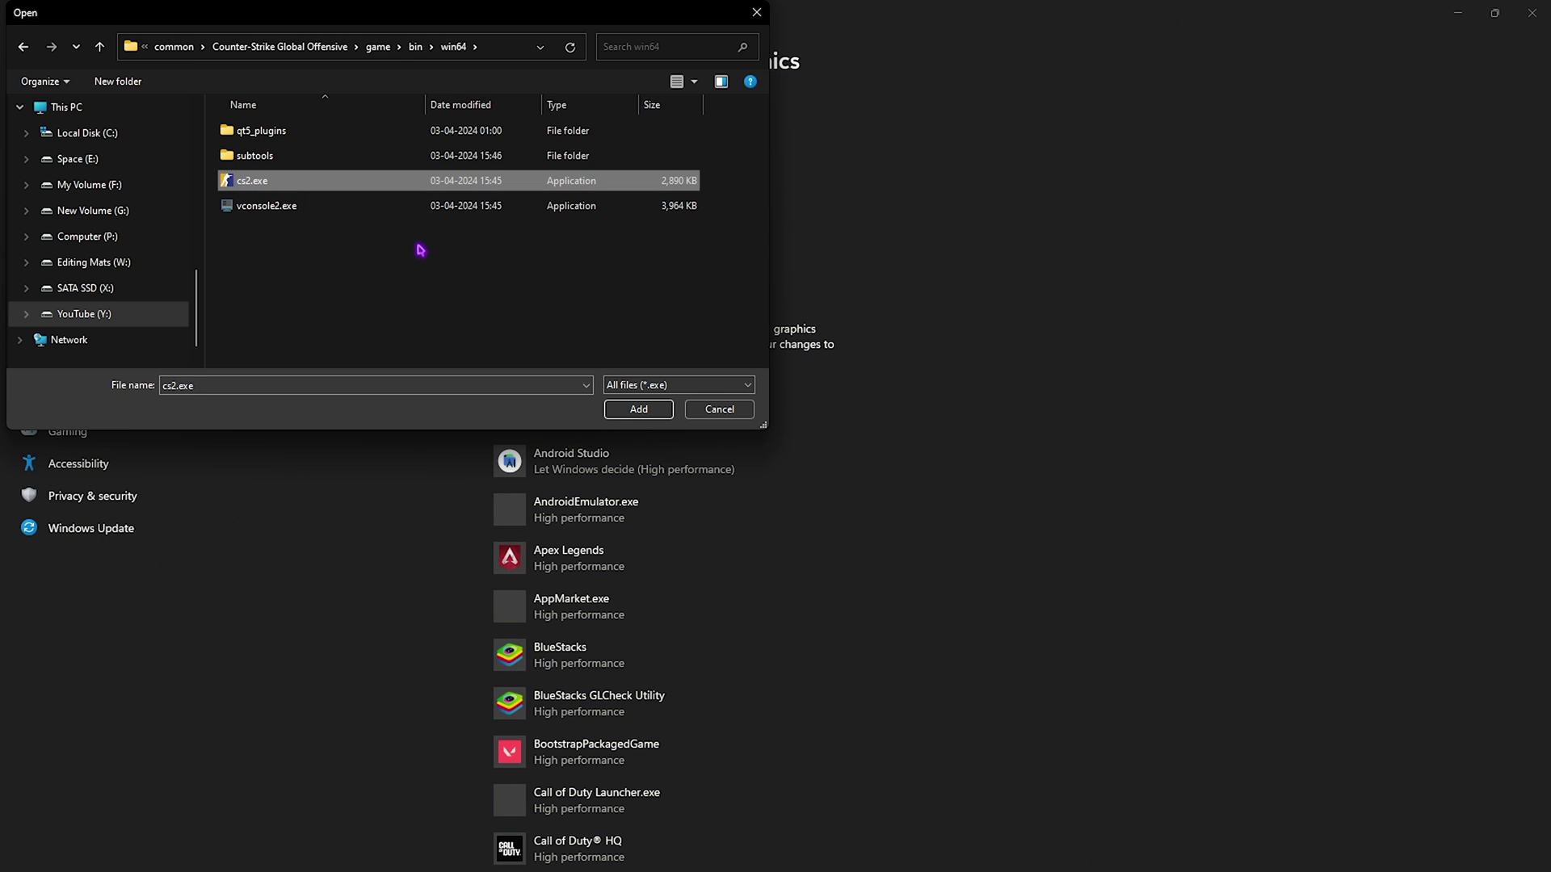
pyautogui.click(638, 409)
# - Set cs2.exe's graphics preference to High performance and save it
pyautogui.scroll(-15, 671, 415)
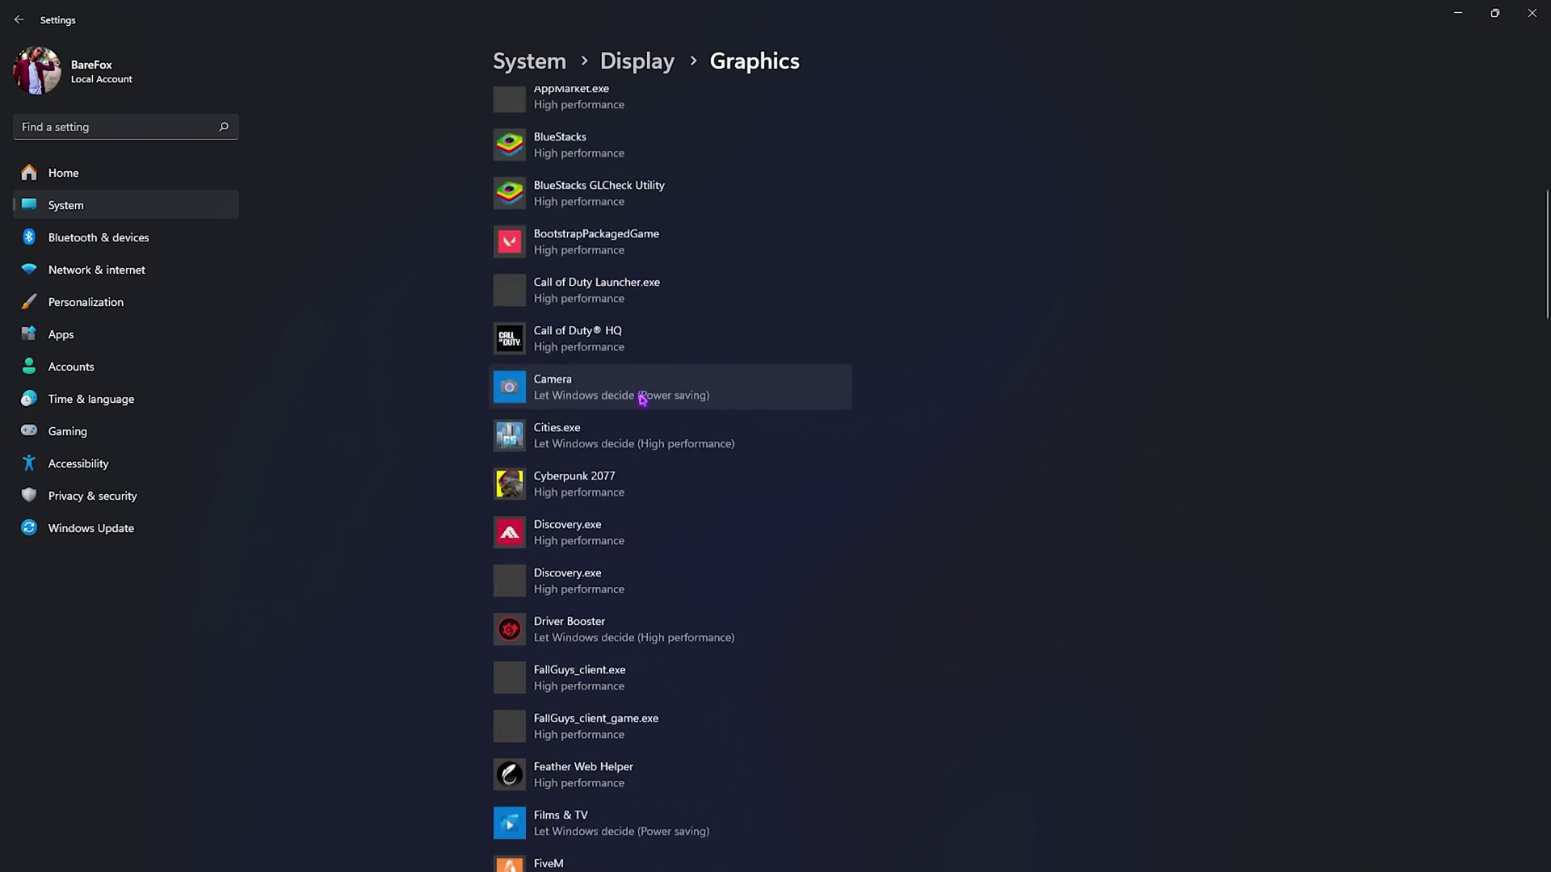
pyautogui.scroll(18, 612, 367)
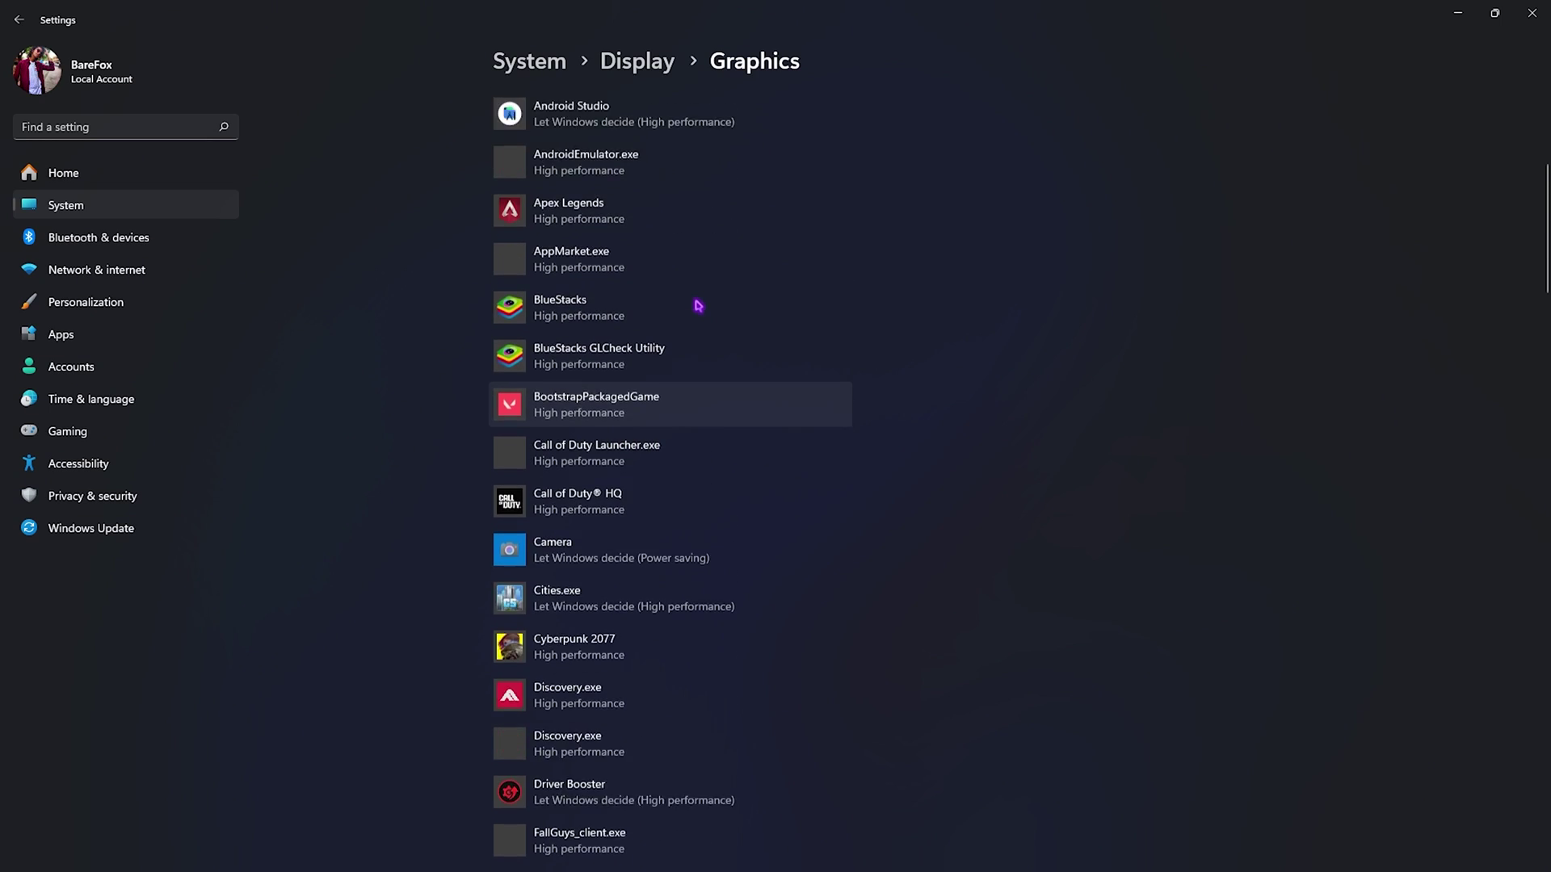
pyautogui.scroll(-20, 703, 302)
pyautogui.click(539, 631)
pyautogui.click(726, 668)
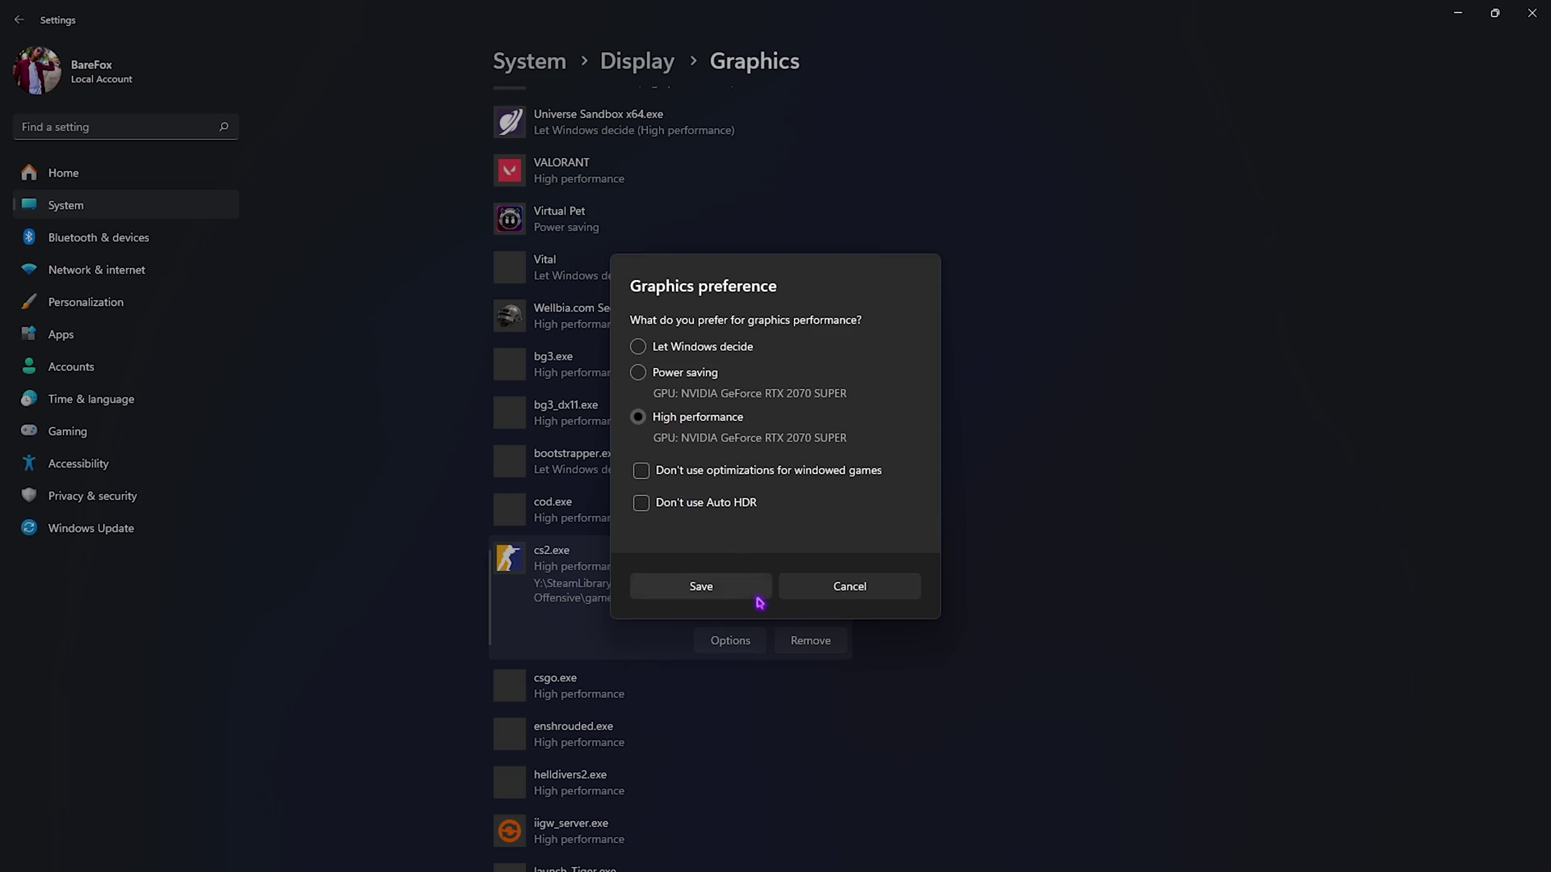
pyautogui.click(758, 596)
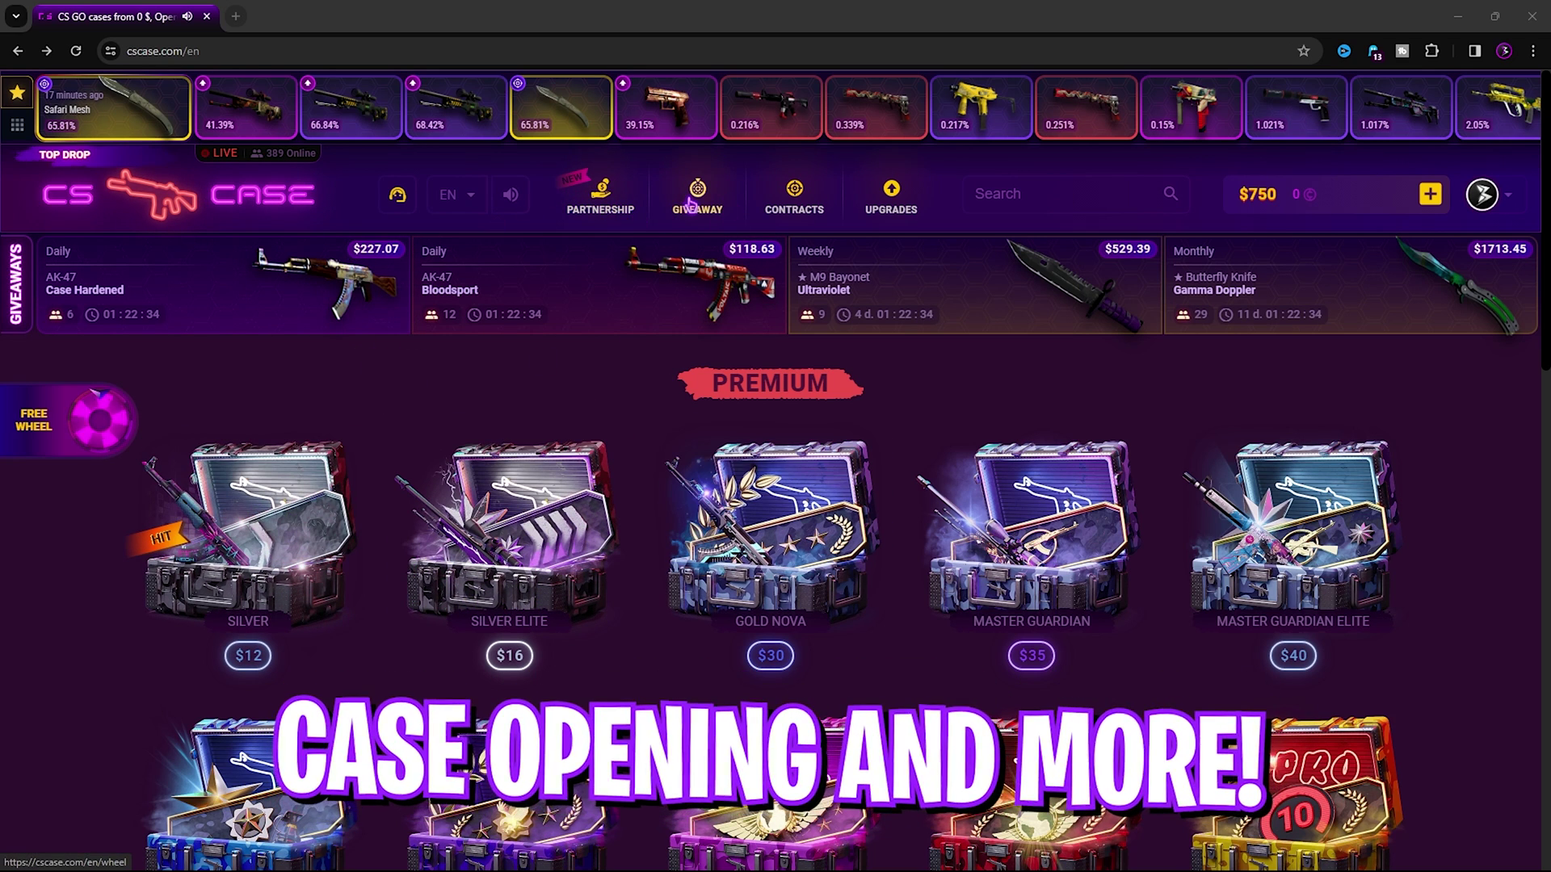
# - View the referral page's 'Earn up to 20%' offer, then open the Legendary Eagle Master case
pyautogui.click(600, 198)
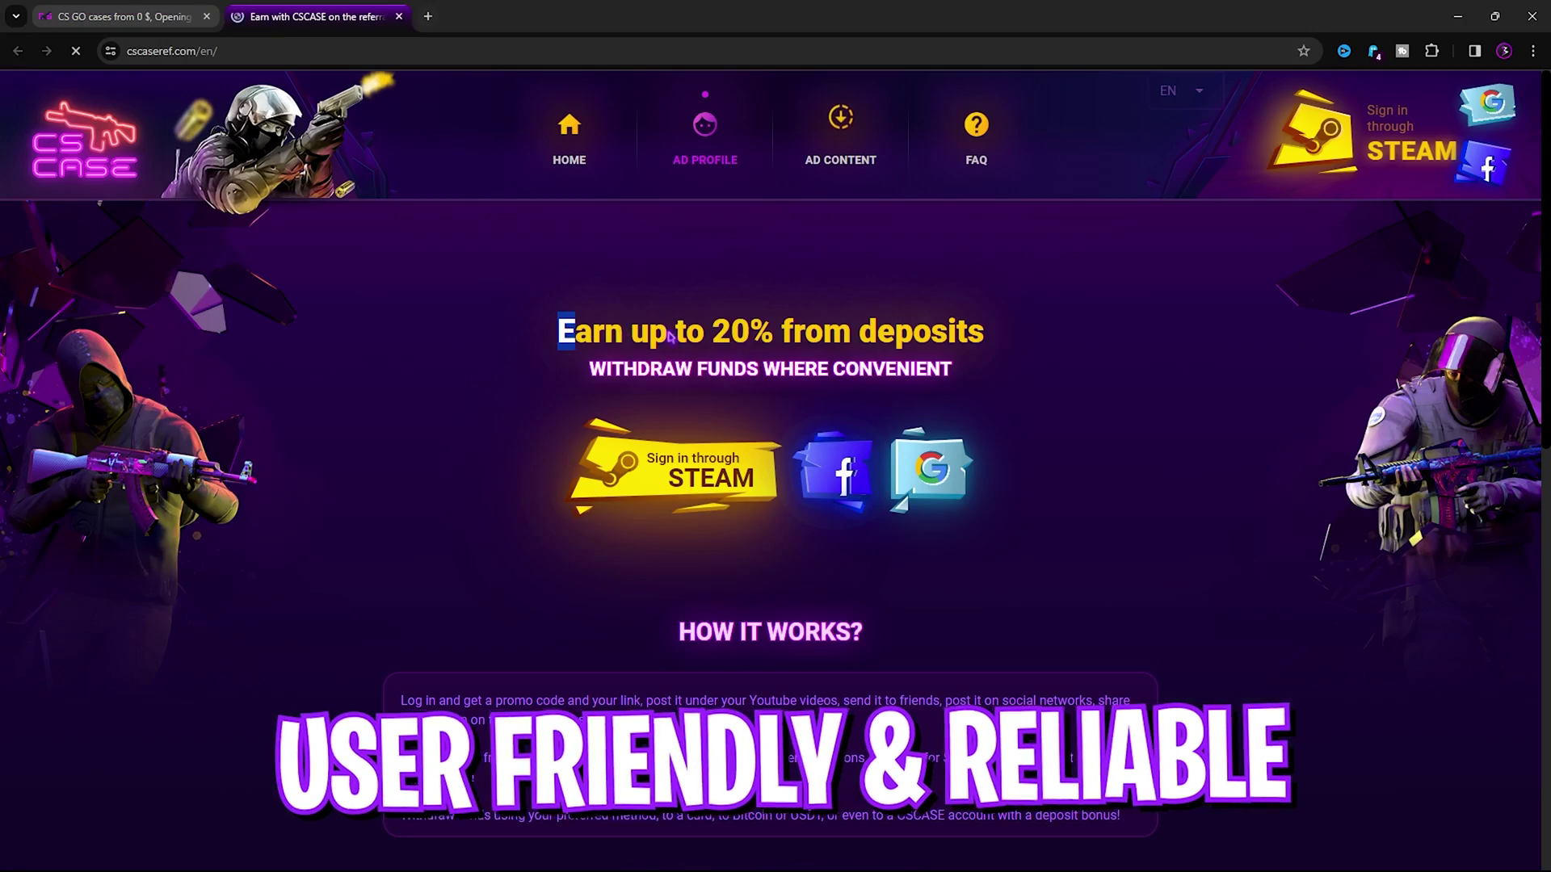
pyautogui.moveTo(669, 336); pyautogui.dragTo(941, 332)
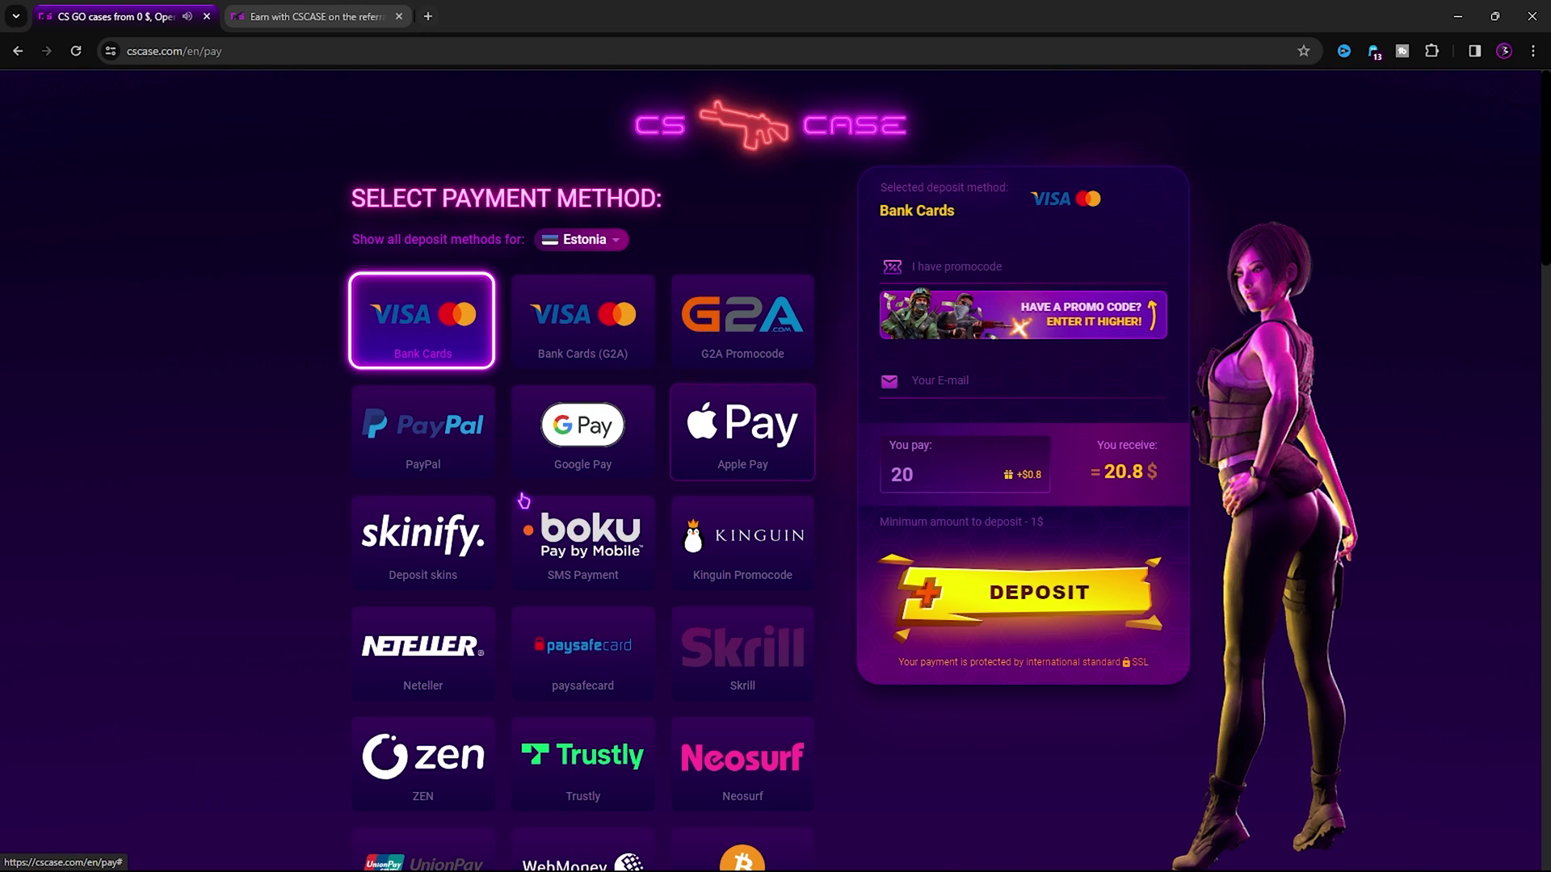
pyautogui.scroll(-1, 703, 565)
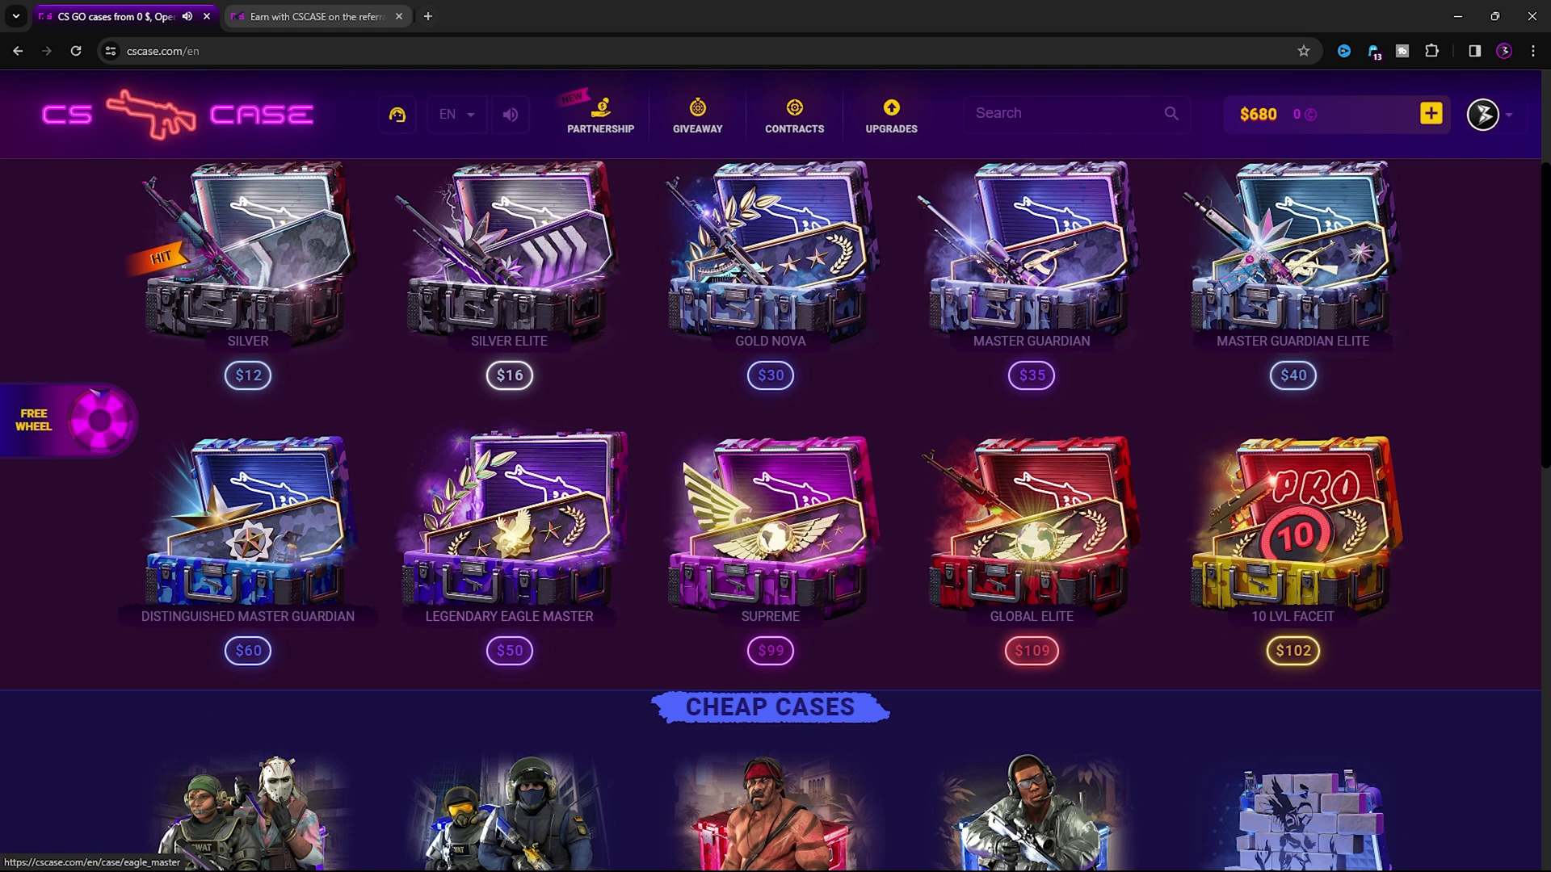
pyautogui.click(506, 566)
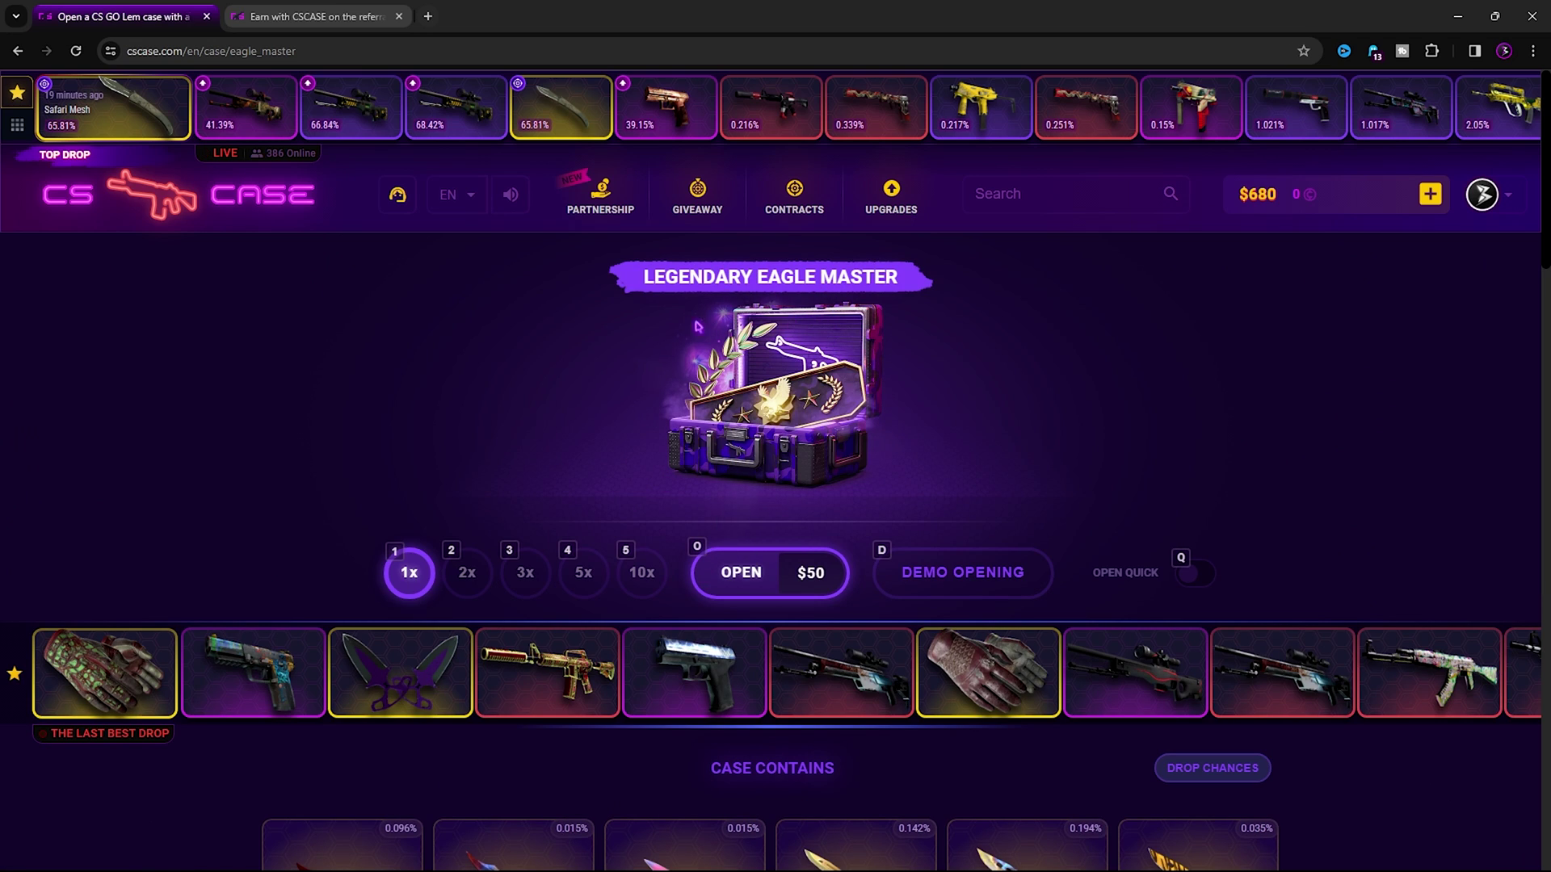
# - Open the Legendary Eagle Master case for $50, then the Sniper and Support cases
pyautogui.click(737, 590)
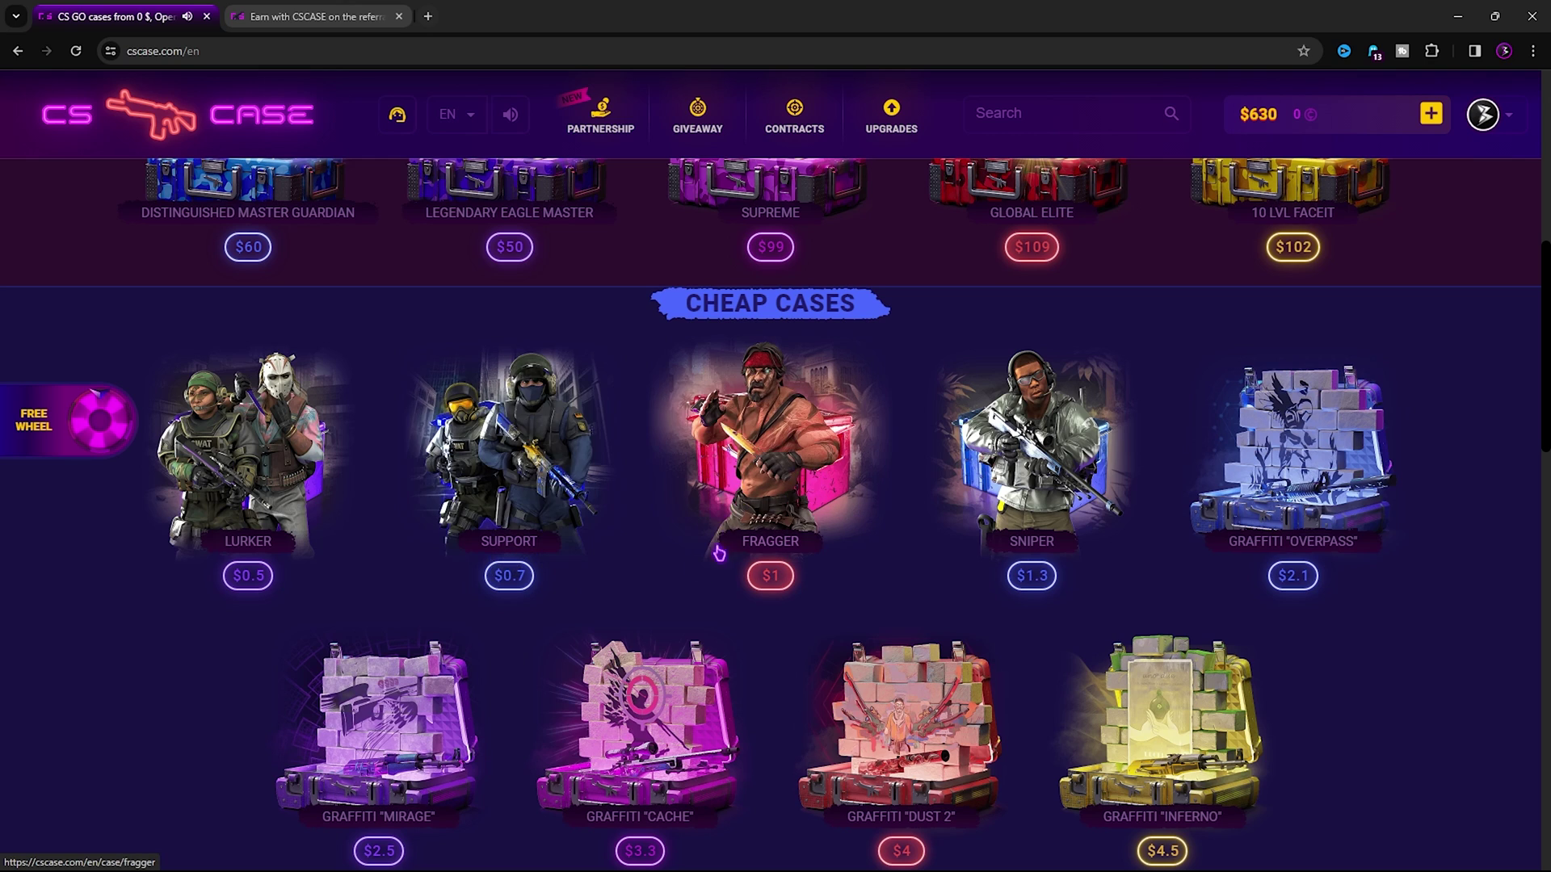
pyautogui.scroll(-1, 768, 454)
pyautogui.moveTo(734, 395)
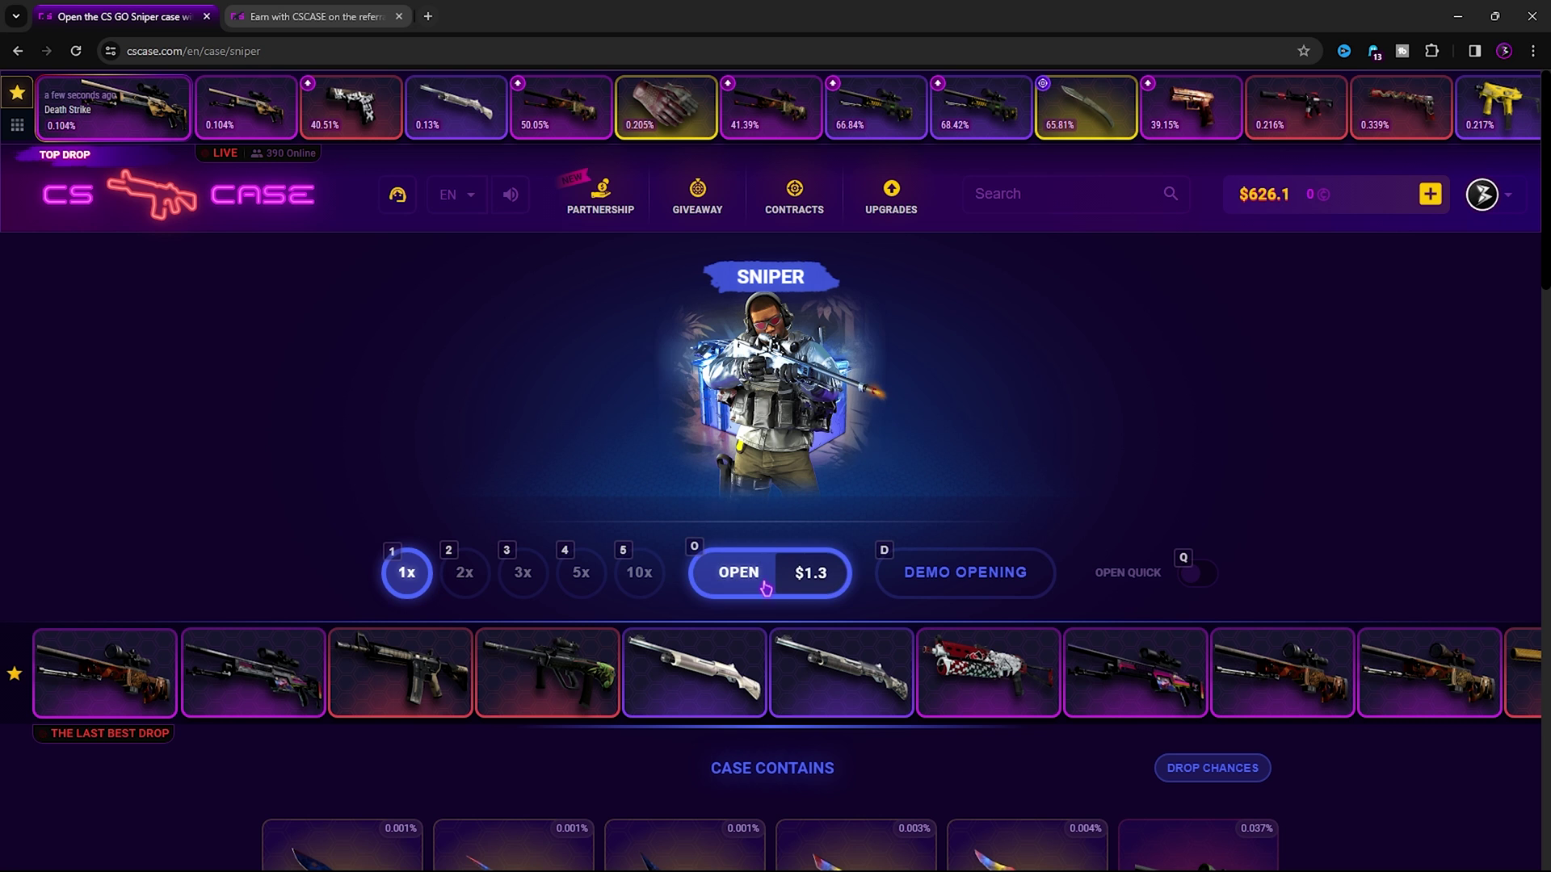
pyautogui.click(756, 575)
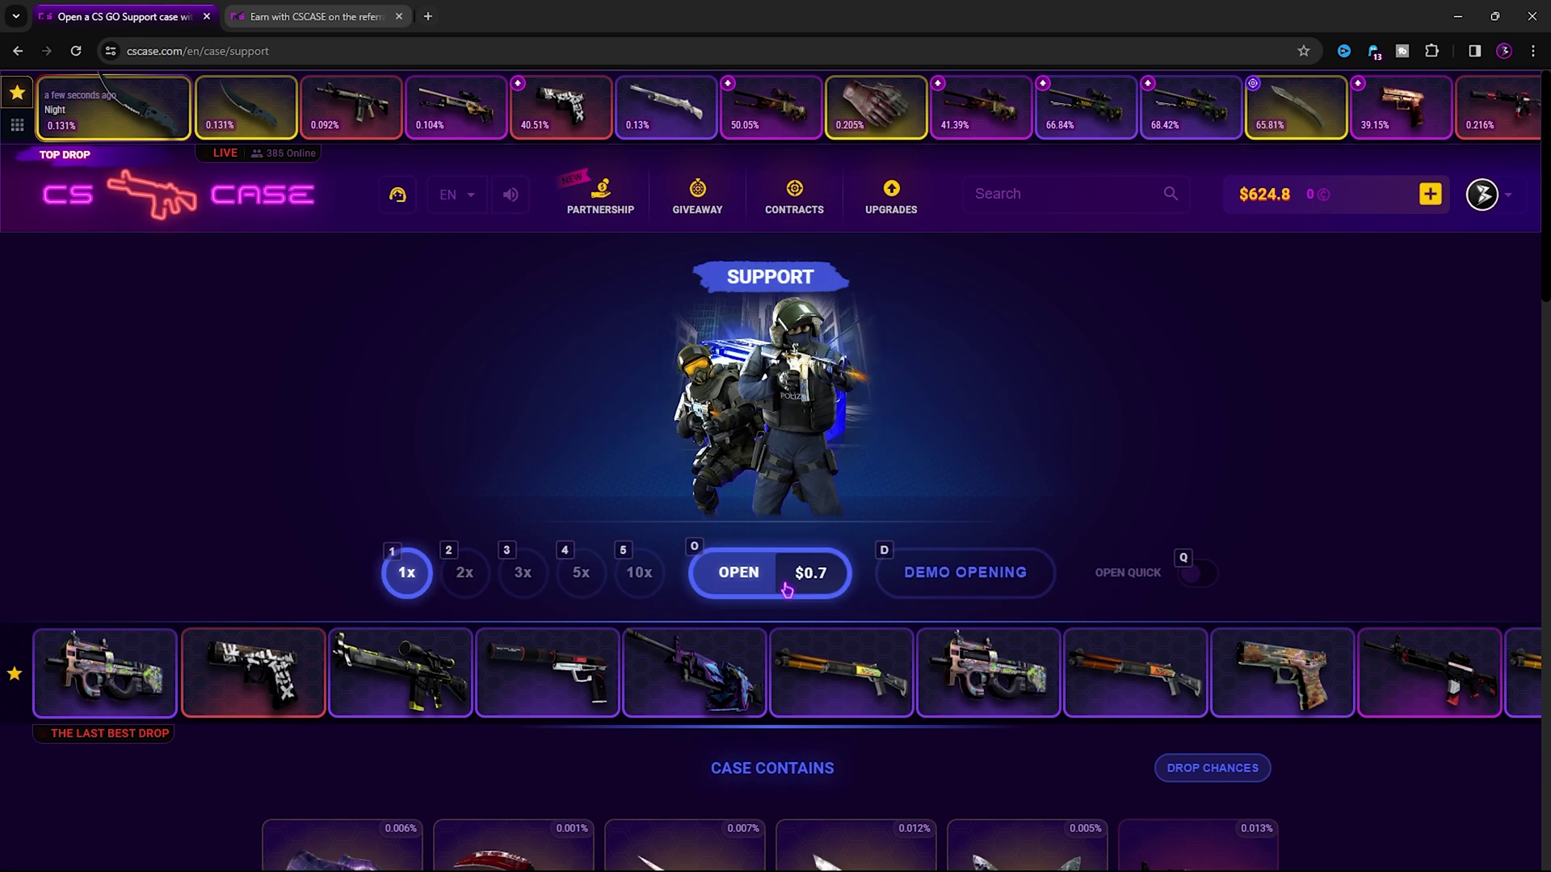
pyautogui.click(784, 575)
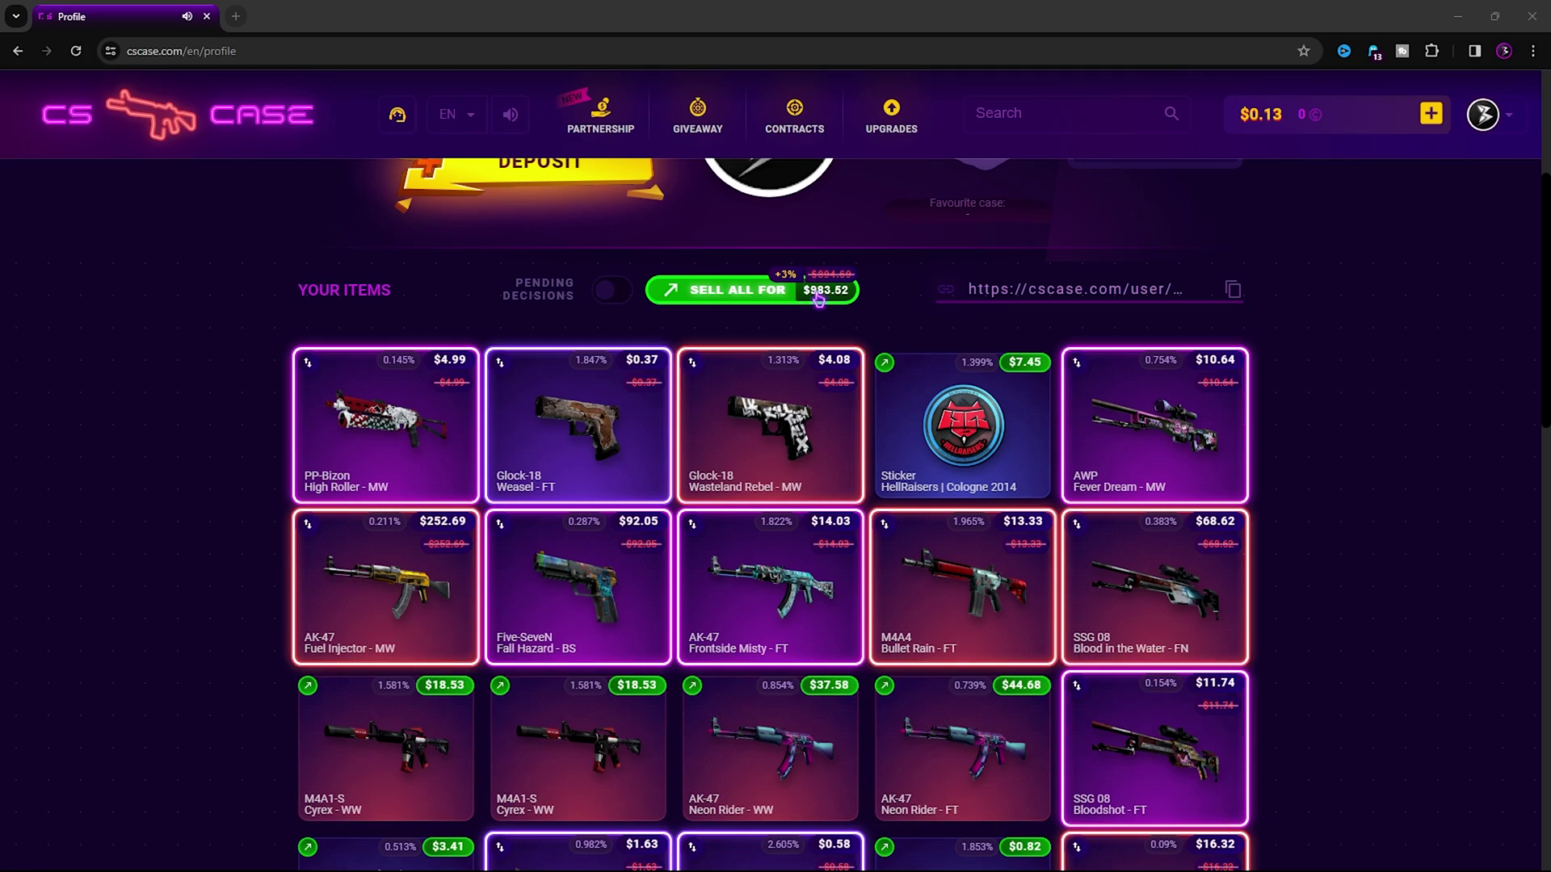
# - Find the AWP Fever Dream among the won items and request it as a Steam trade
pyautogui.scroll(-6, 1300, 507)
pyautogui.scroll(-6, 1300, 508)
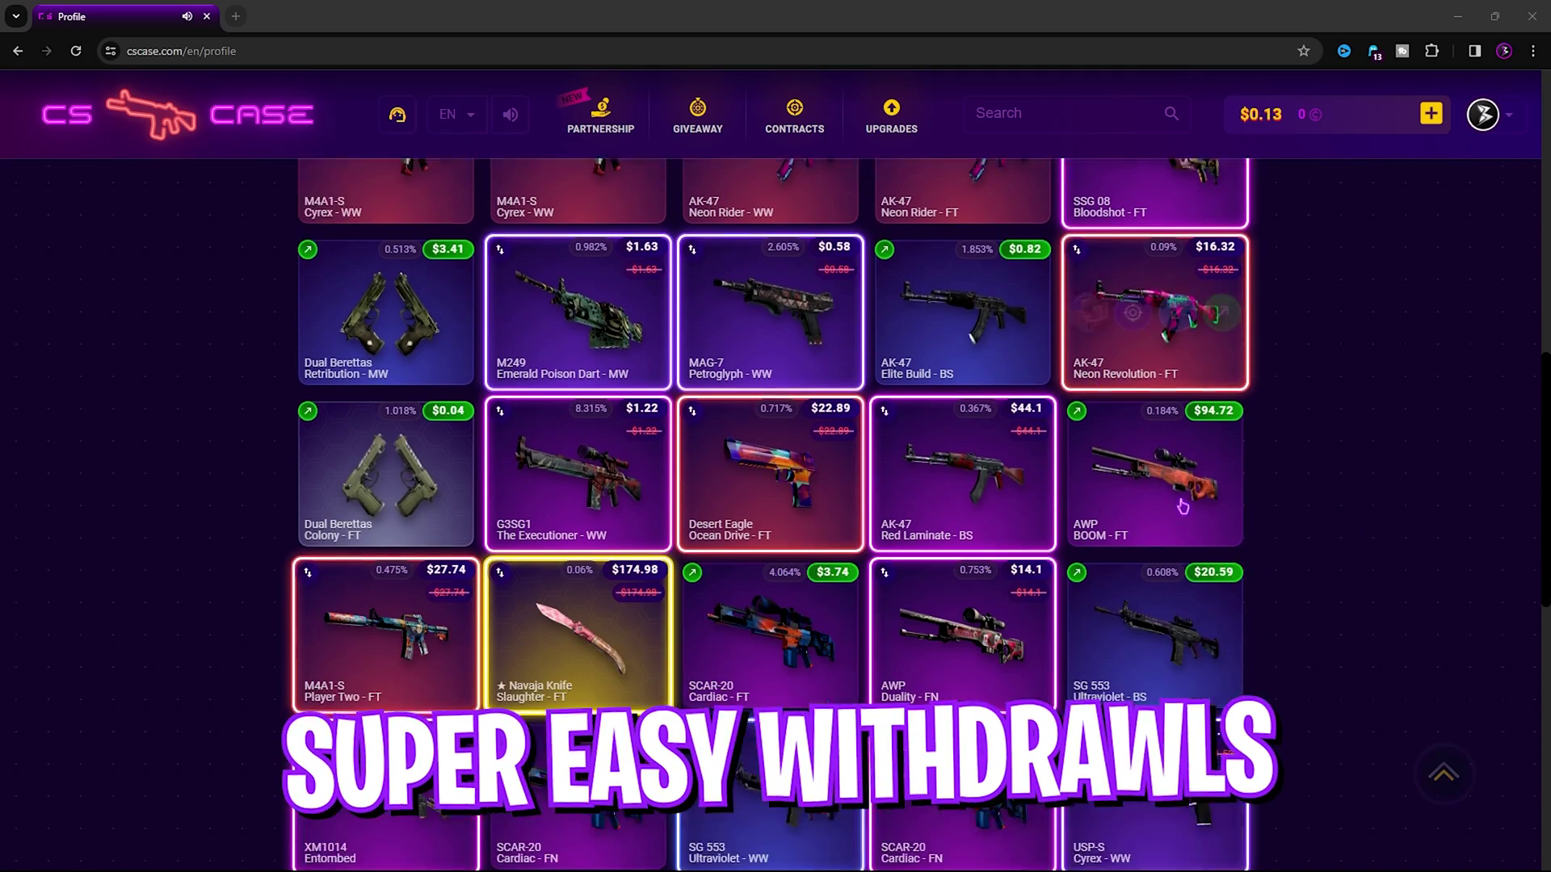
pyautogui.scroll(7, 1299, 507)
pyautogui.scroll(10, 776, 517)
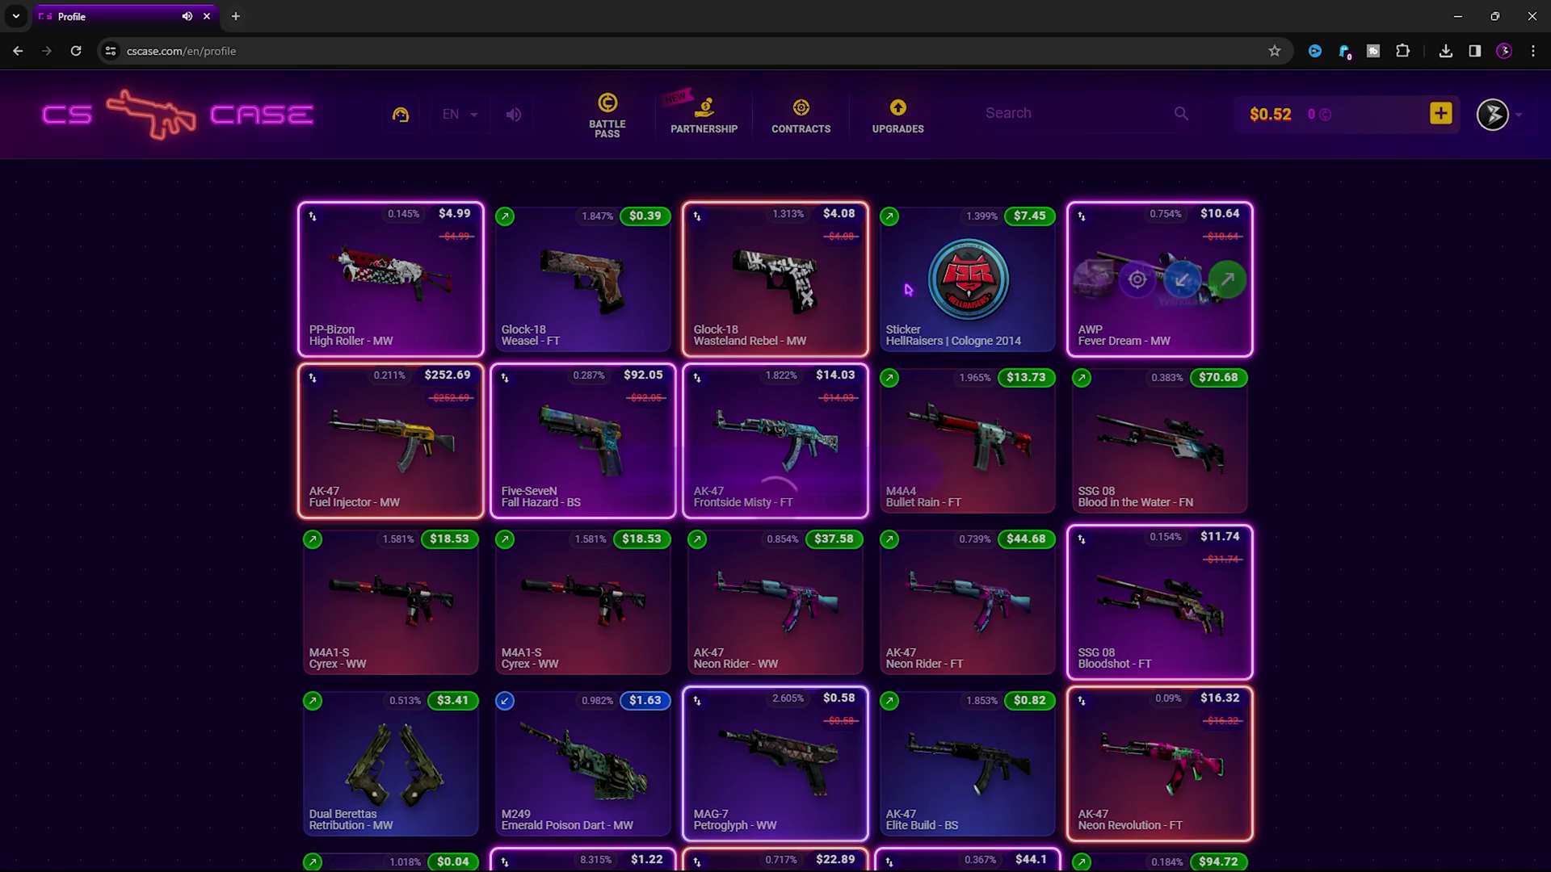
pyautogui.click(1181, 279)
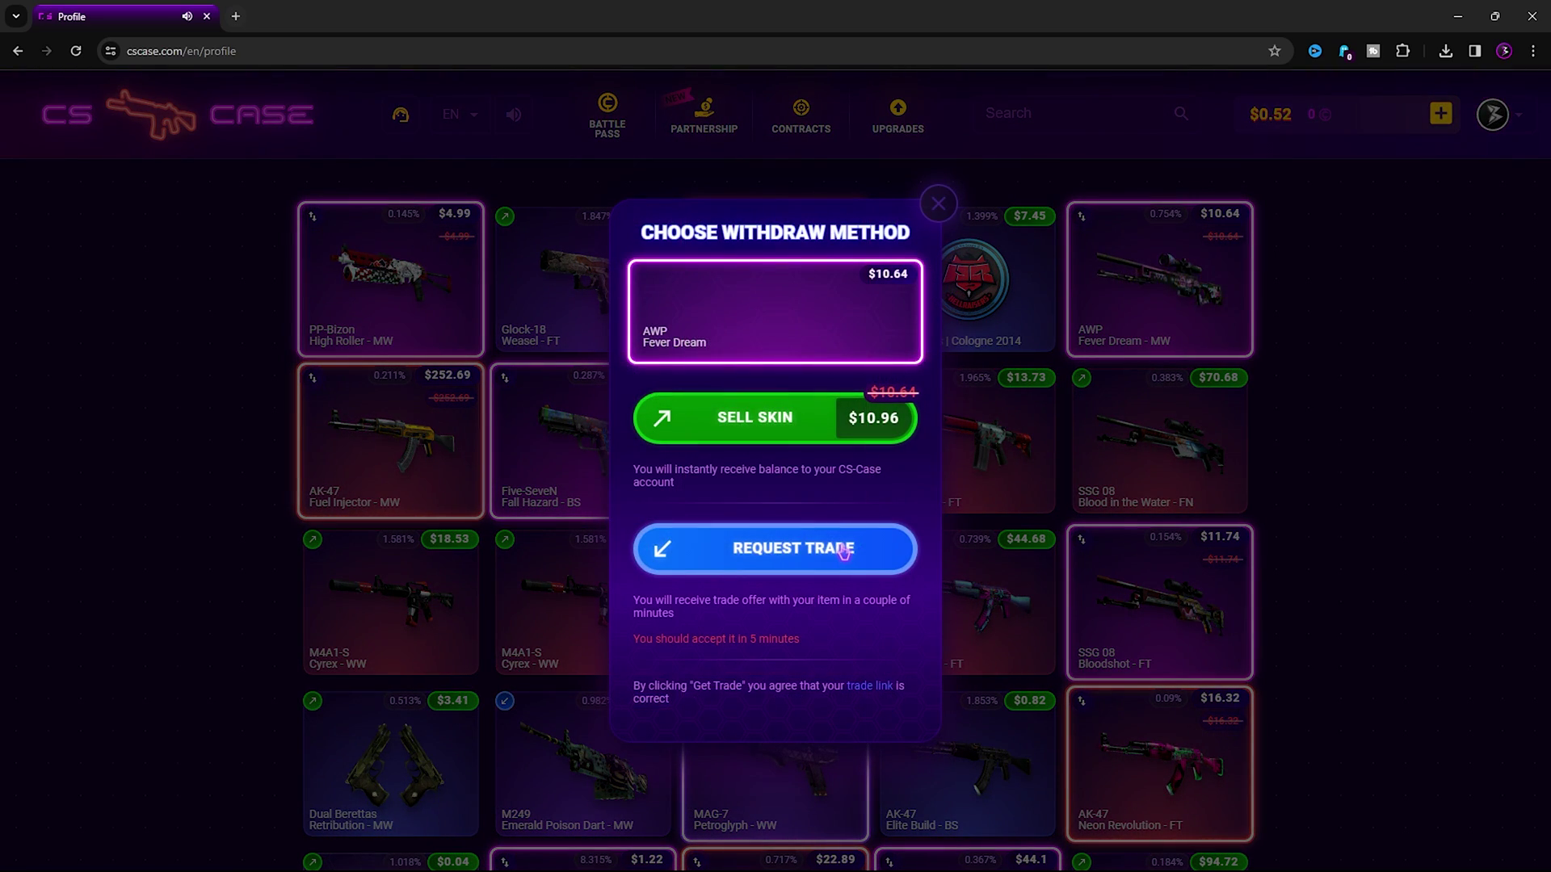
pyautogui.click(646, 539)
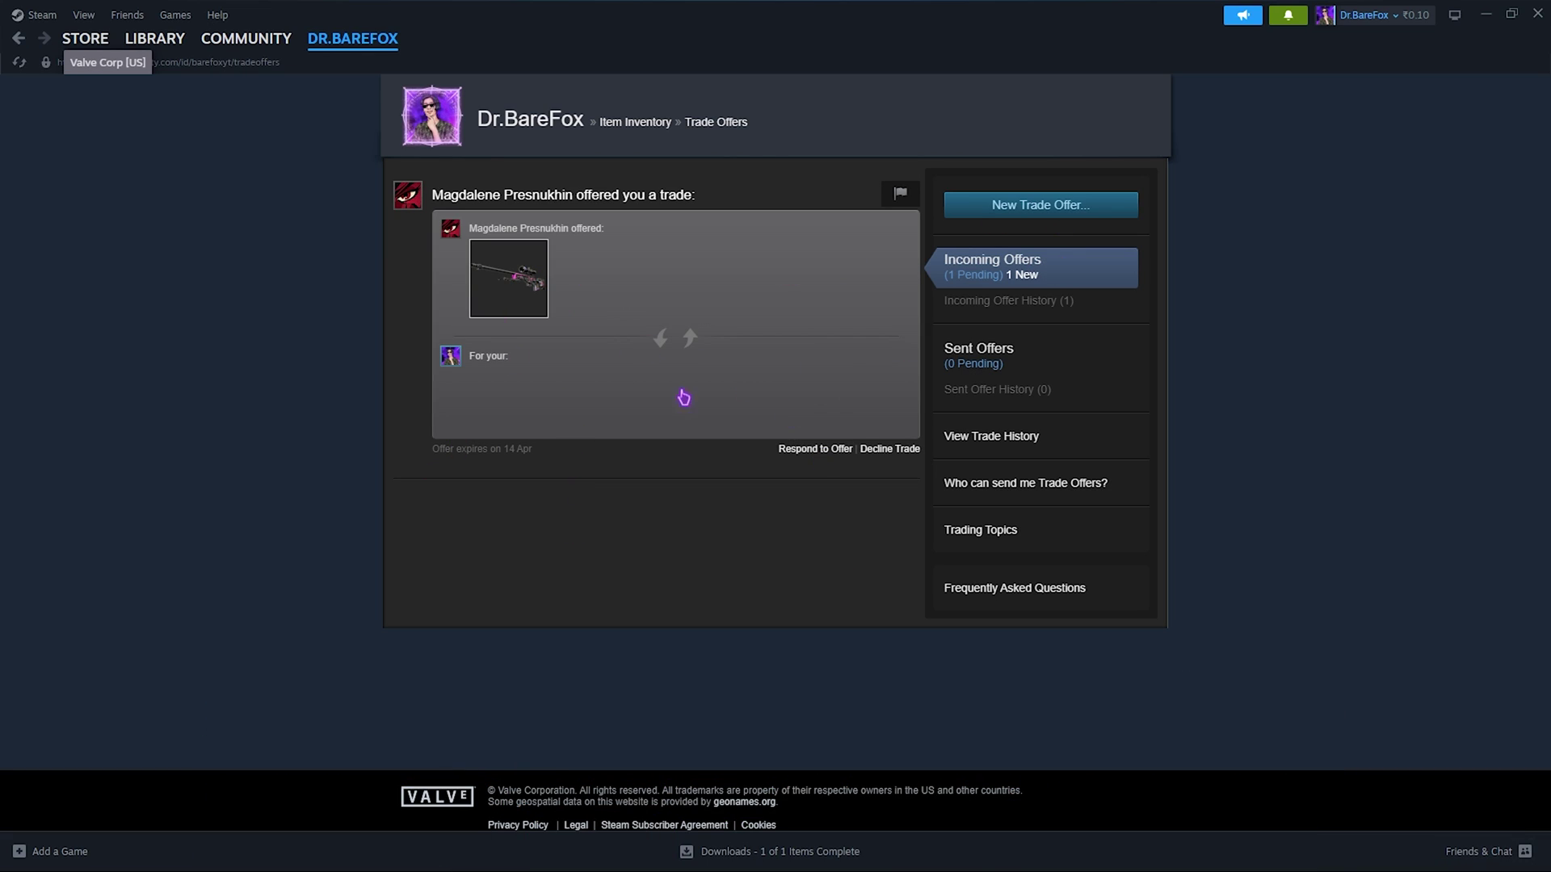
# - Respond to the AWP Fever Dream offer, confirm its contents, and accept the trade
pyautogui.click(822, 453)
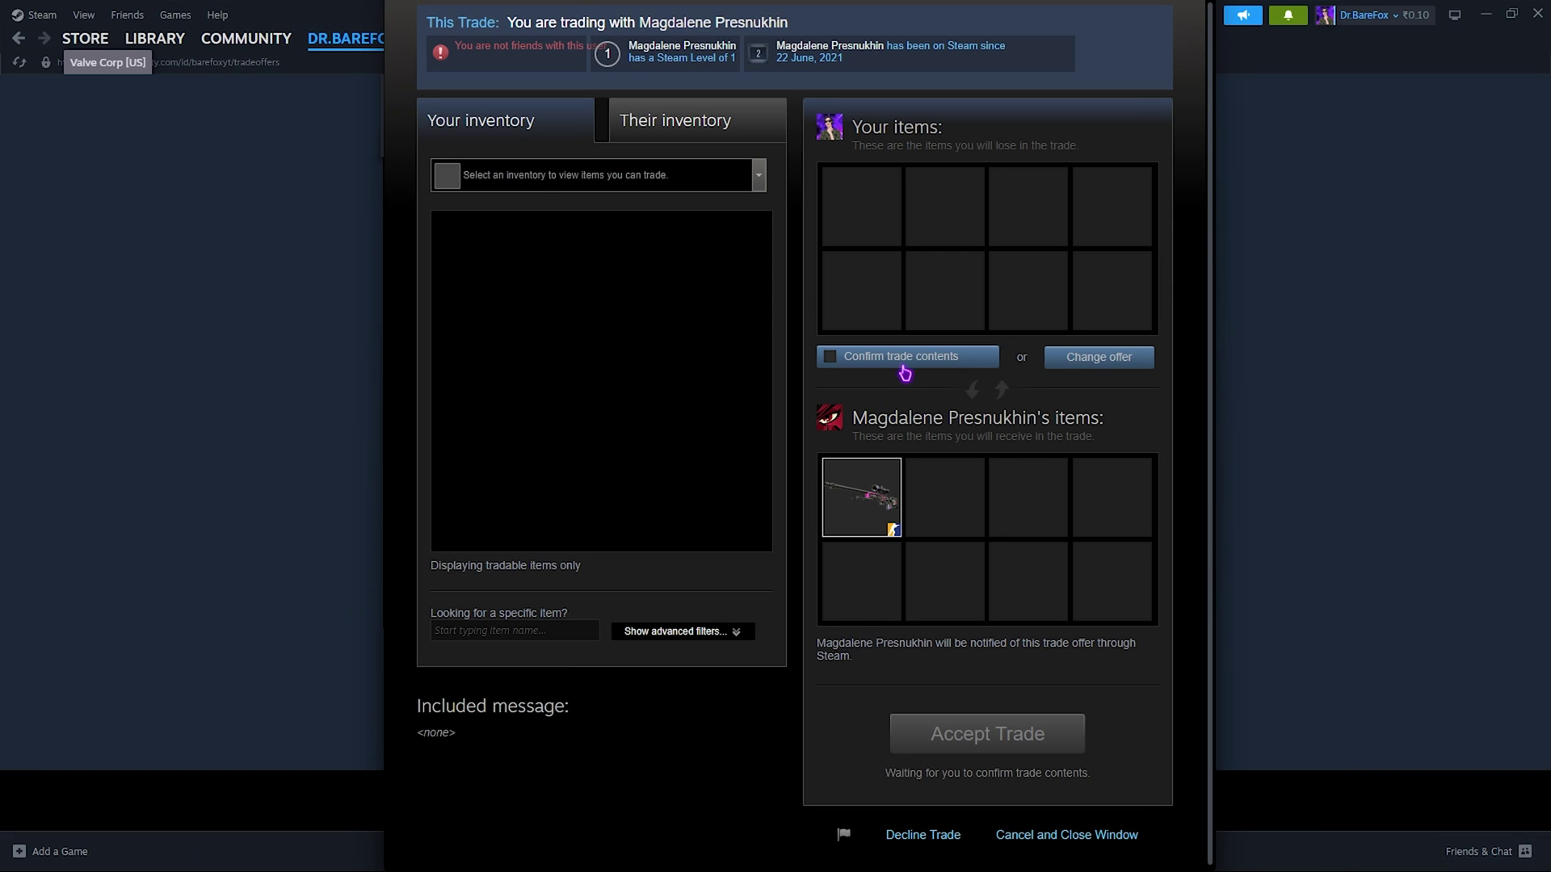
pyautogui.click(899, 366)
pyautogui.click(989, 735)
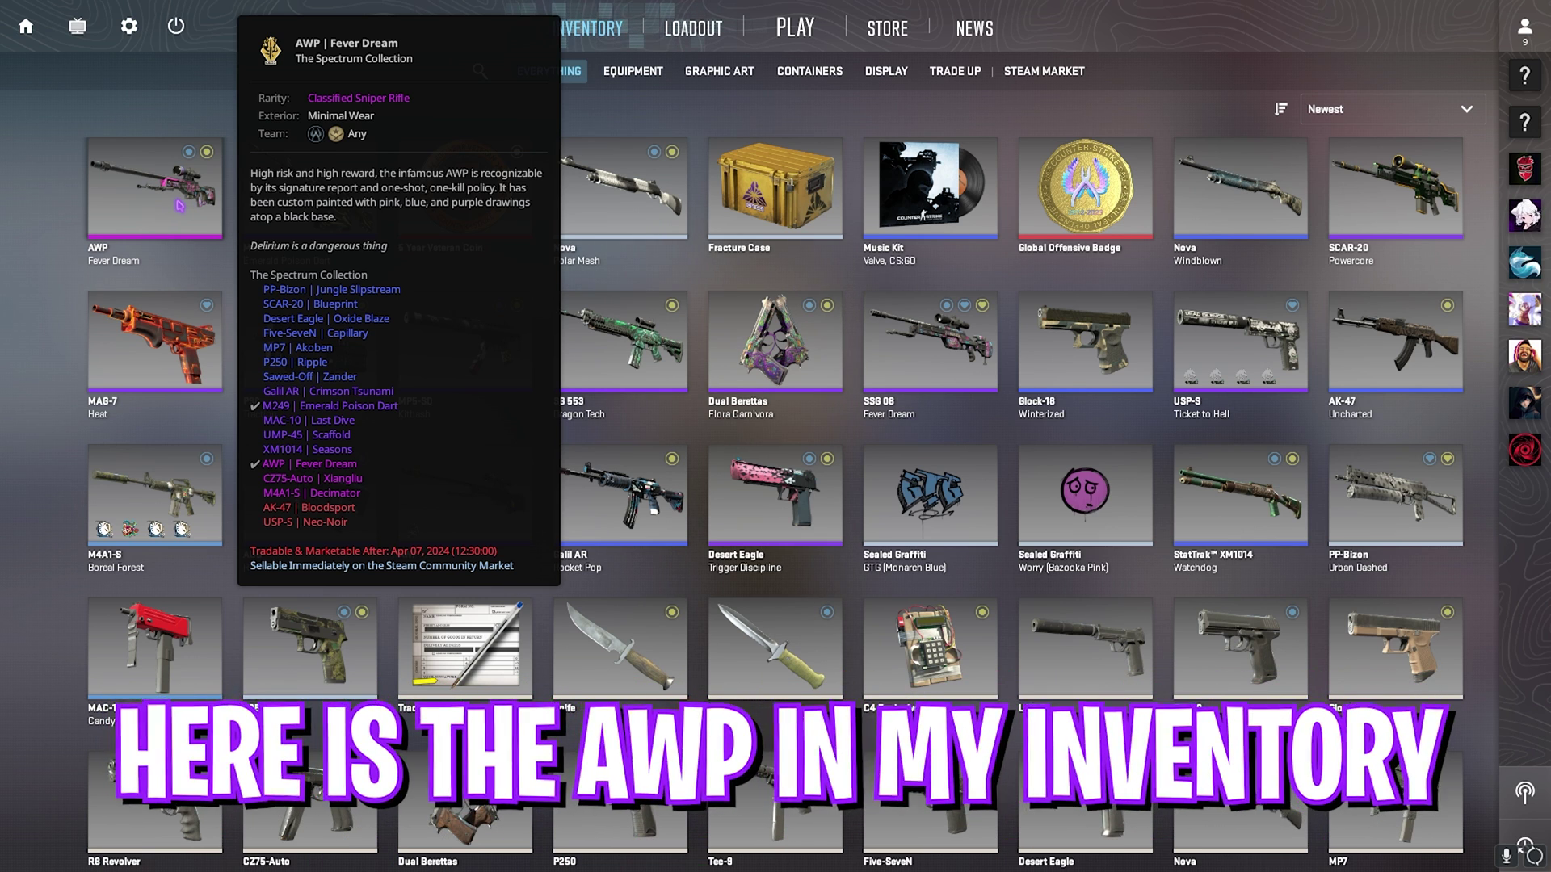
# - Favourite the AWP Fever Dream for both teams, then open the CSCASE Supreme case
pyautogui.rightClick(202, 162)
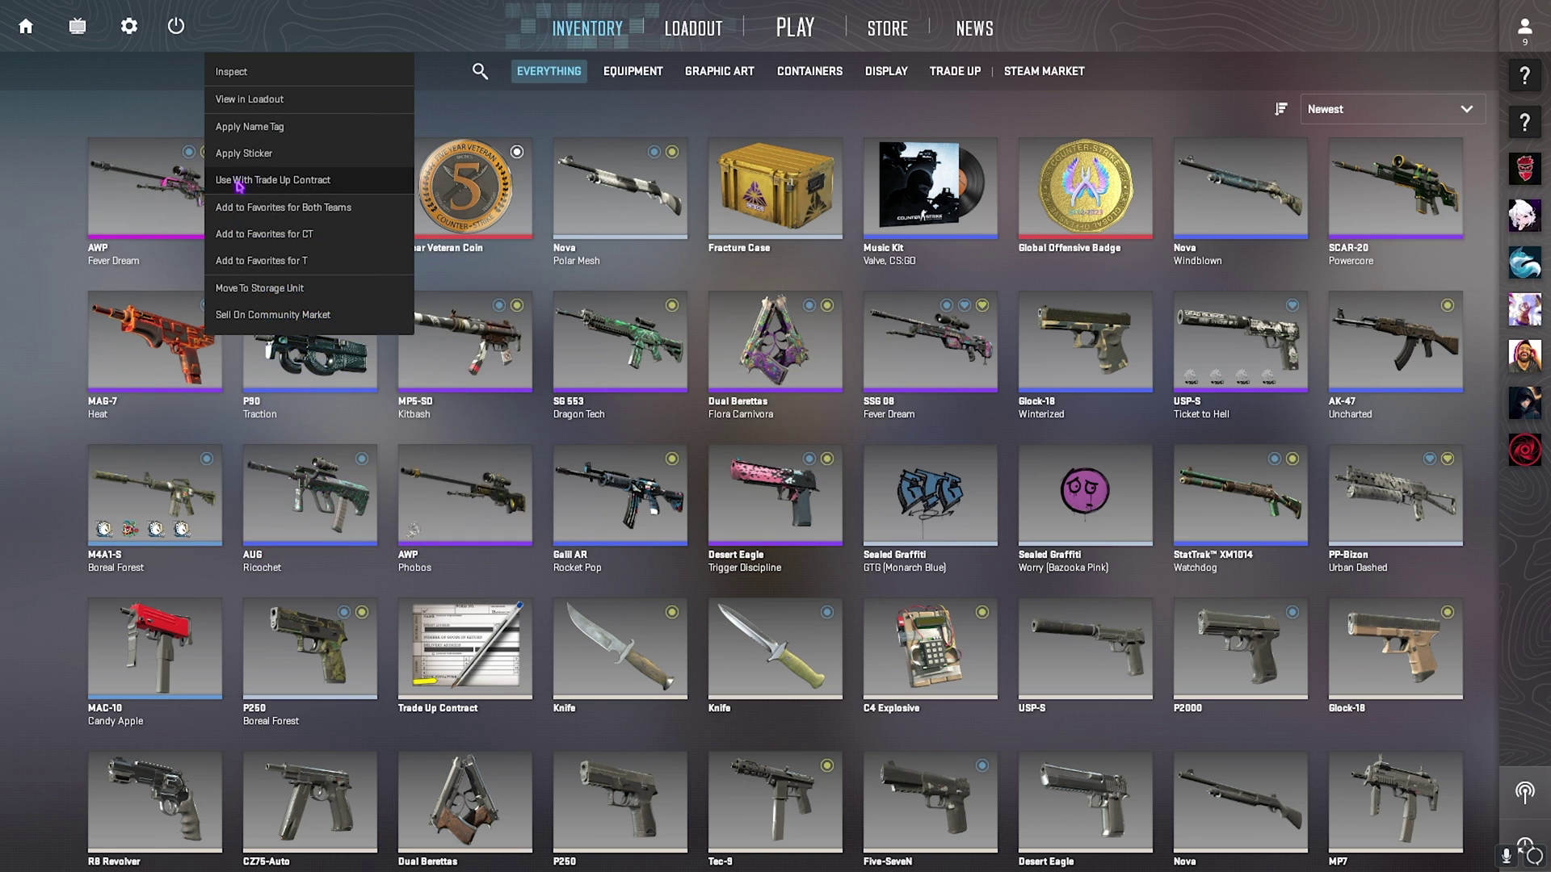
pyautogui.click(295, 209)
pyautogui.moveTo(173, 156)
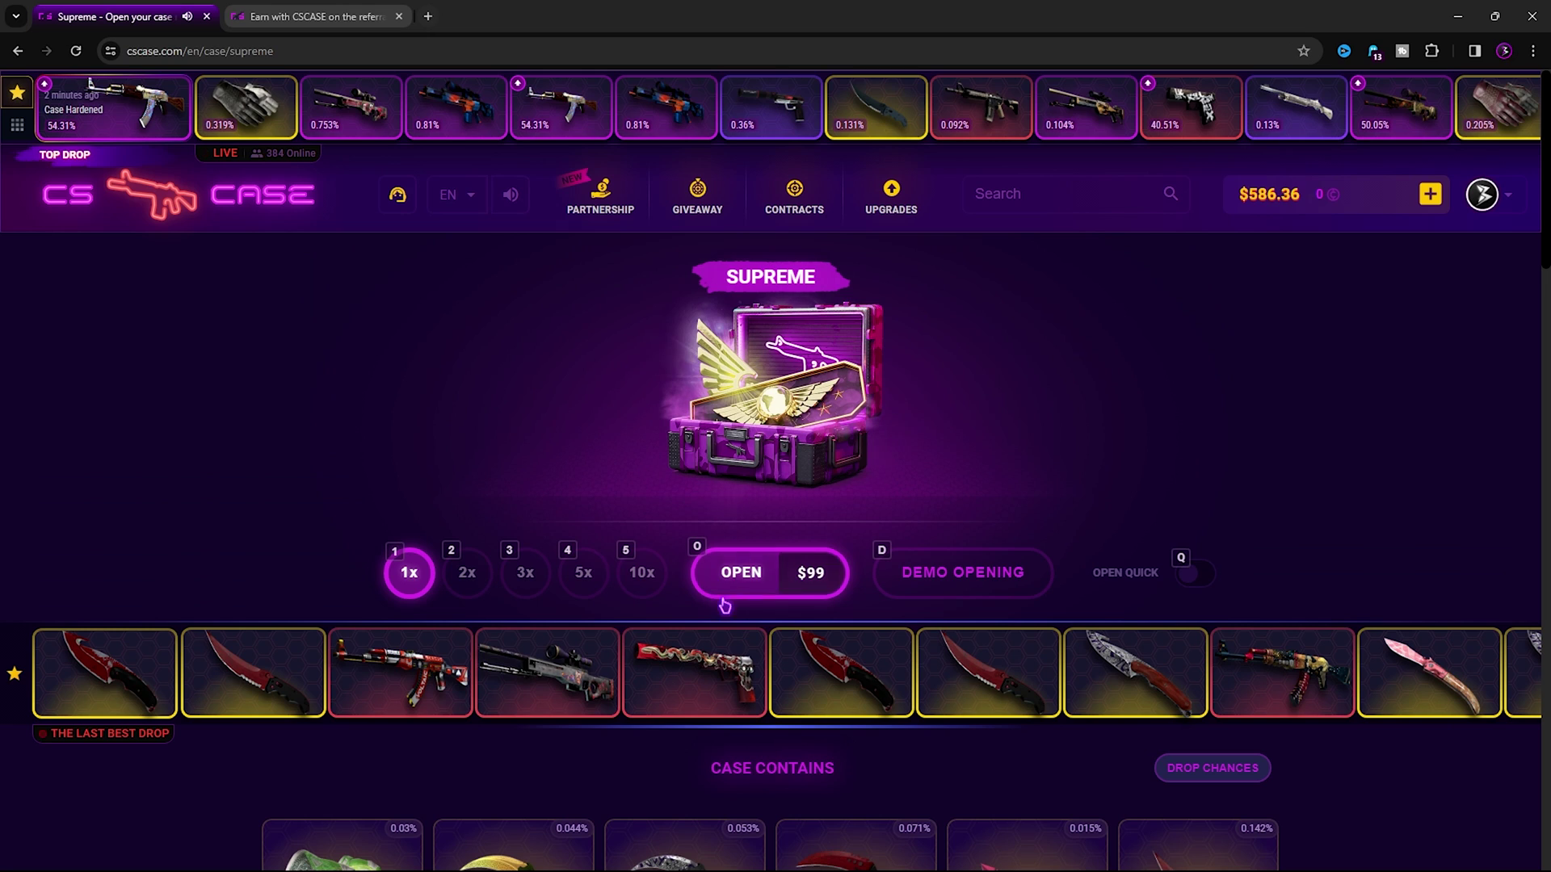
pyautogui.click(787, 575)
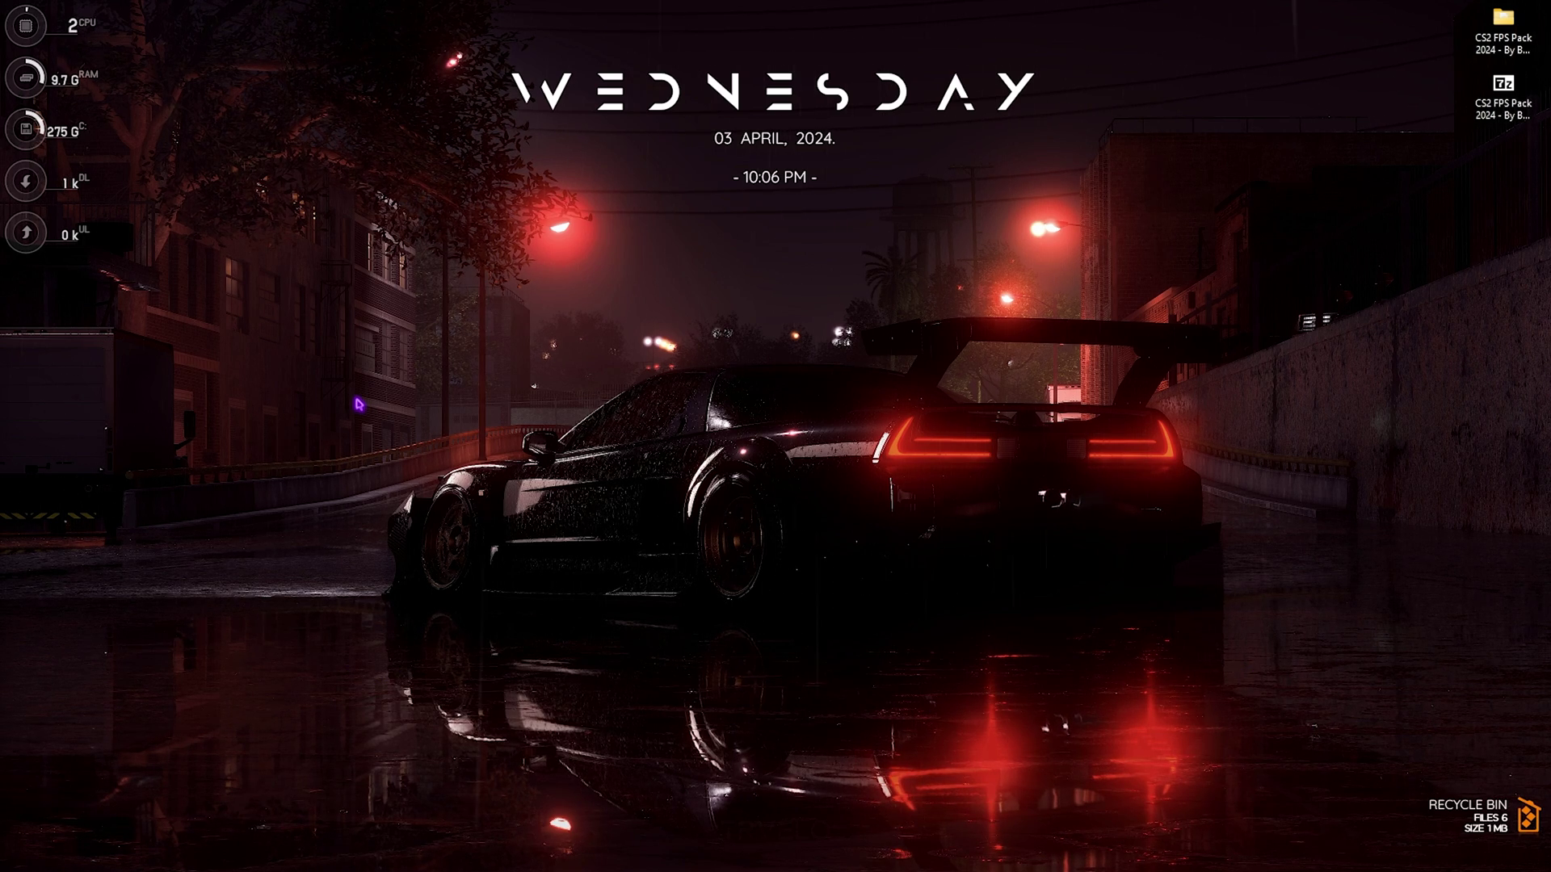
# - Open Steam and browse Counter-Strike 2's local files, entering the game folder
pyautogui.press('super')
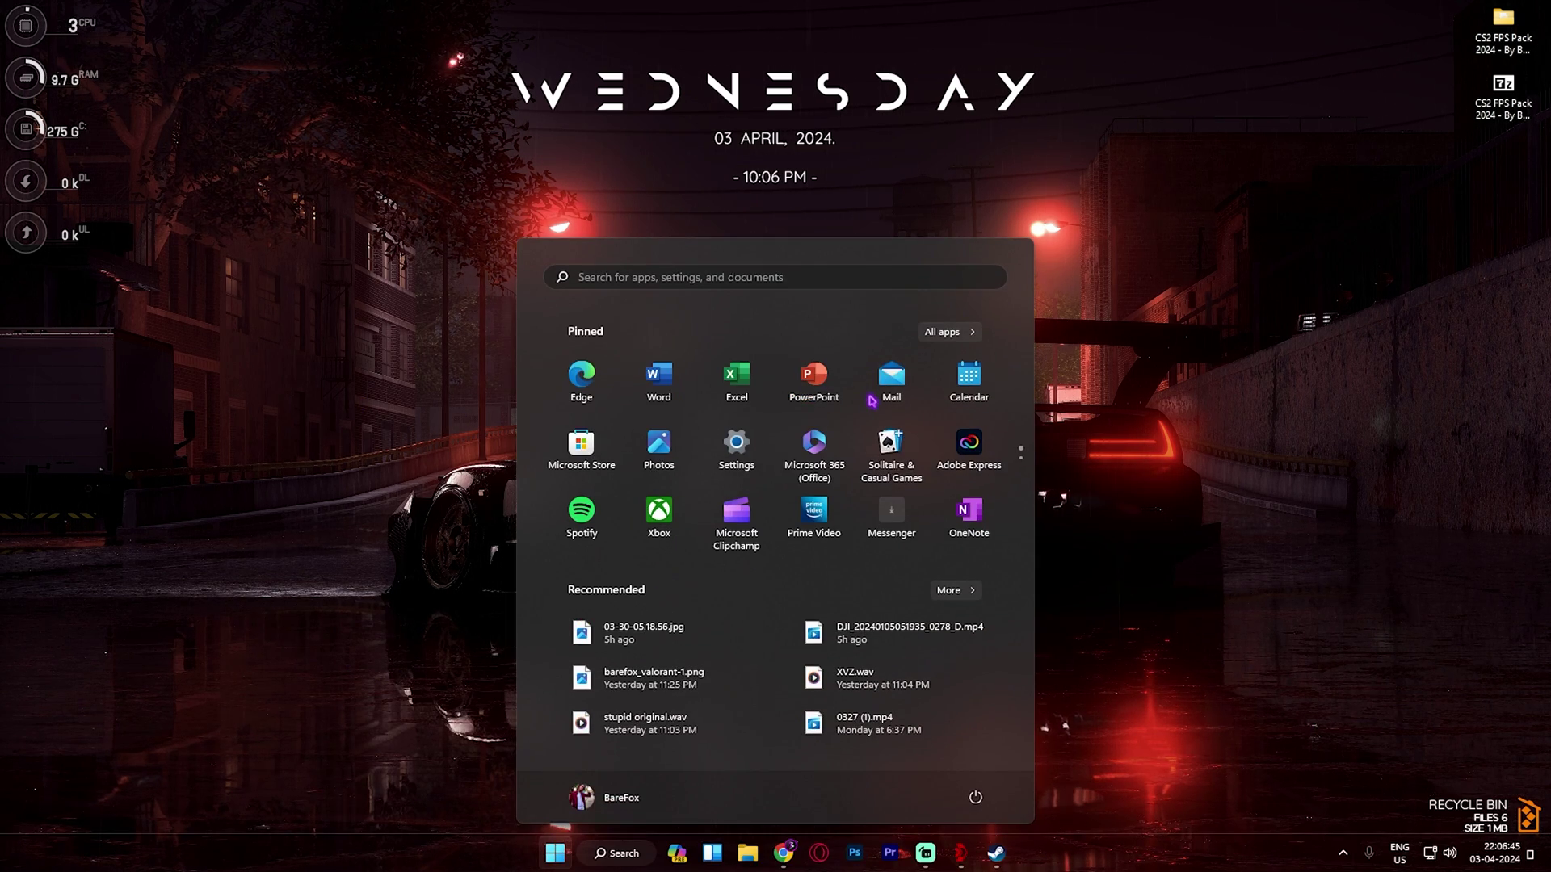
pyautogui.write('s')
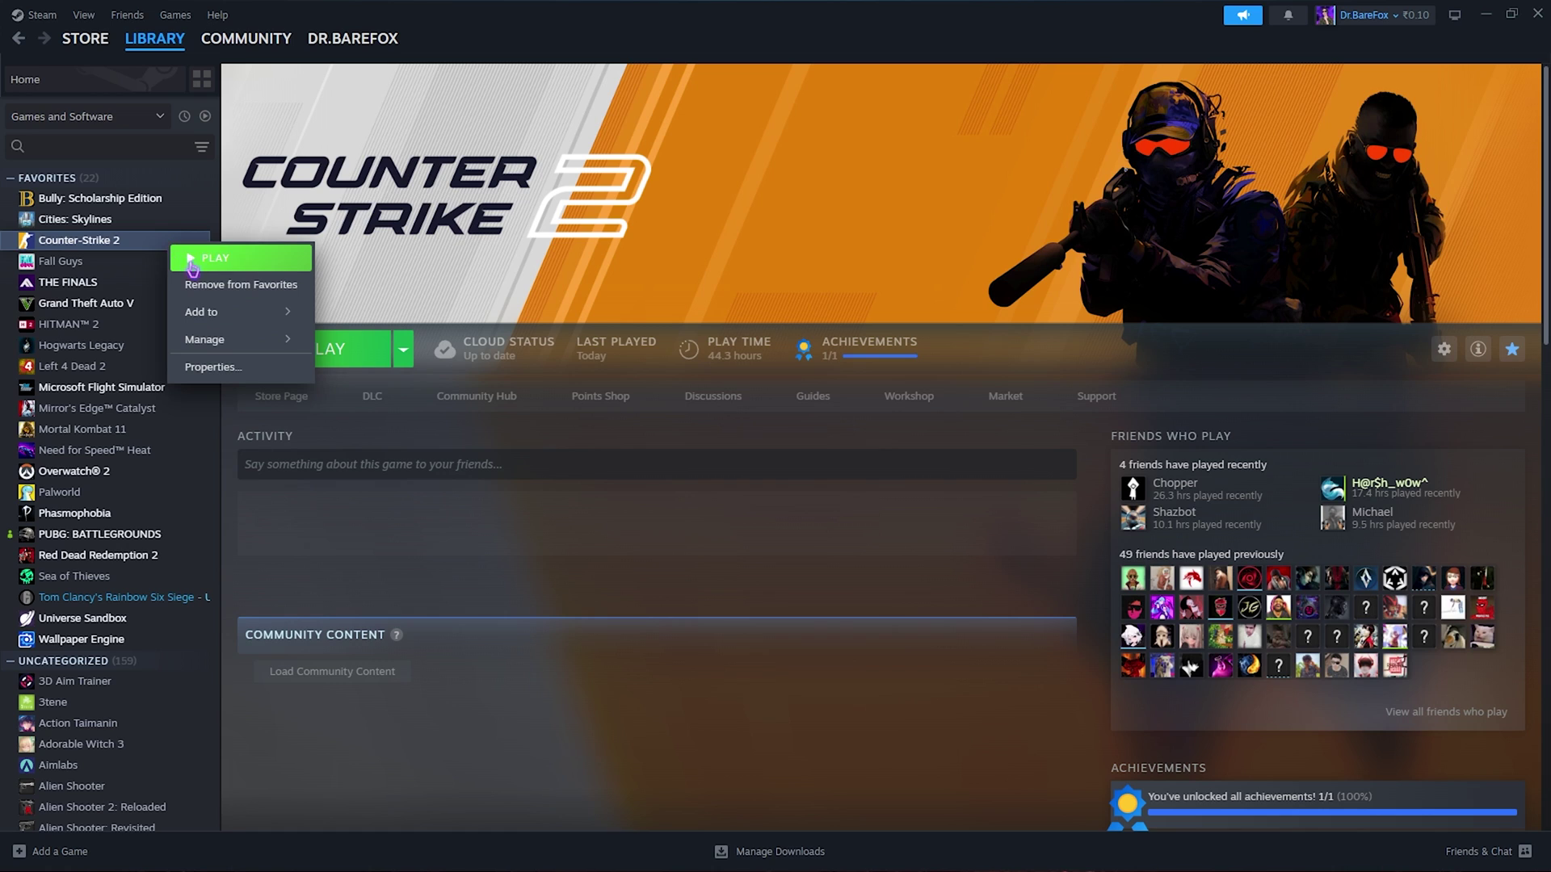
pyautogui.moveTo(225, 345)
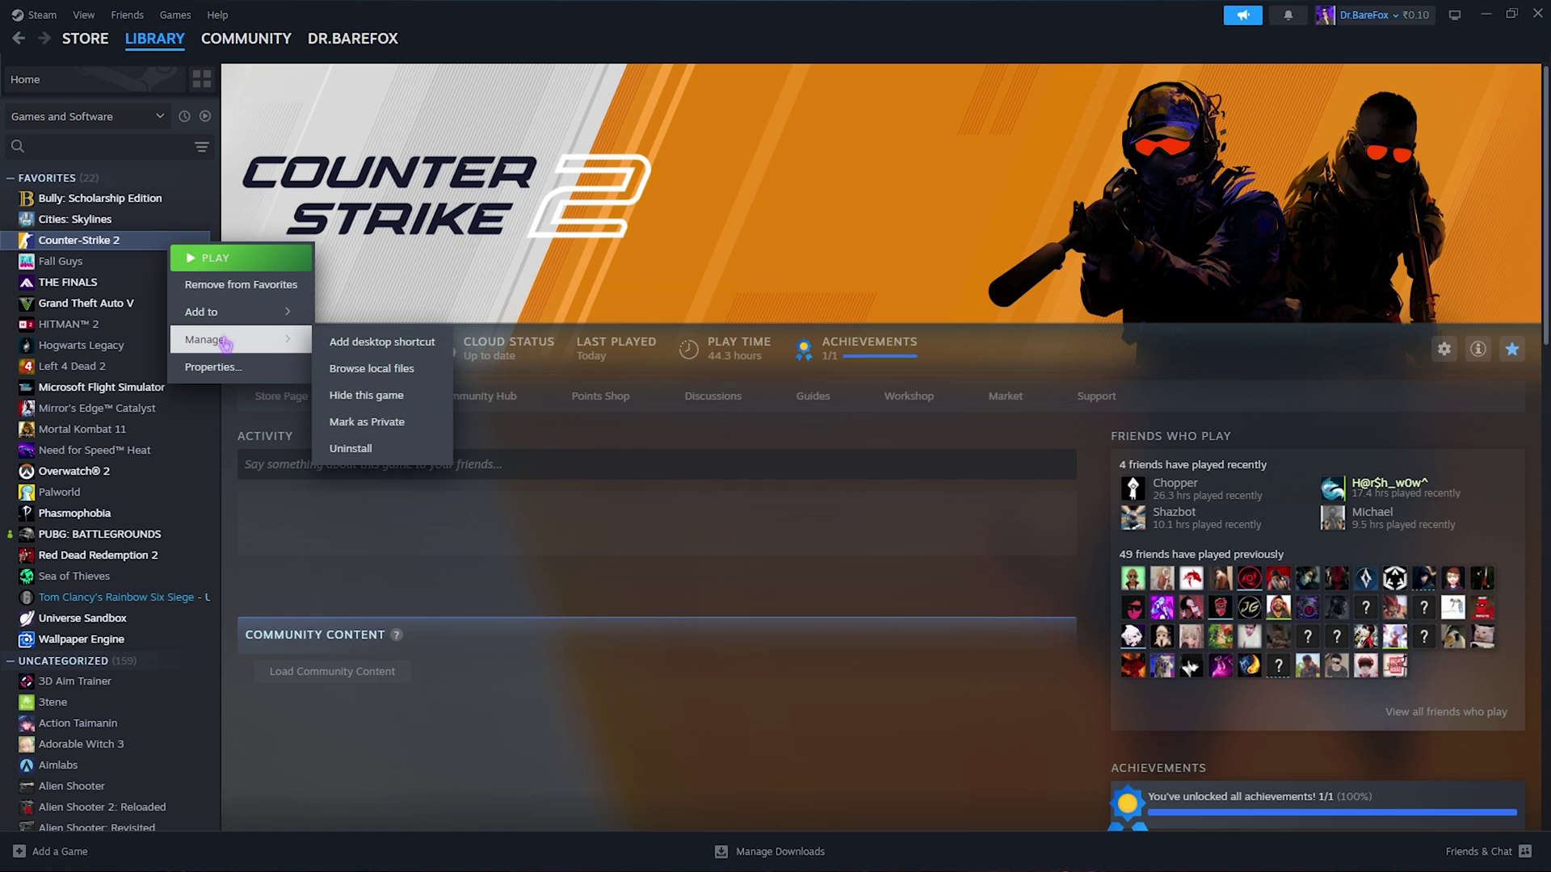
pyautogui.click(372, 369)
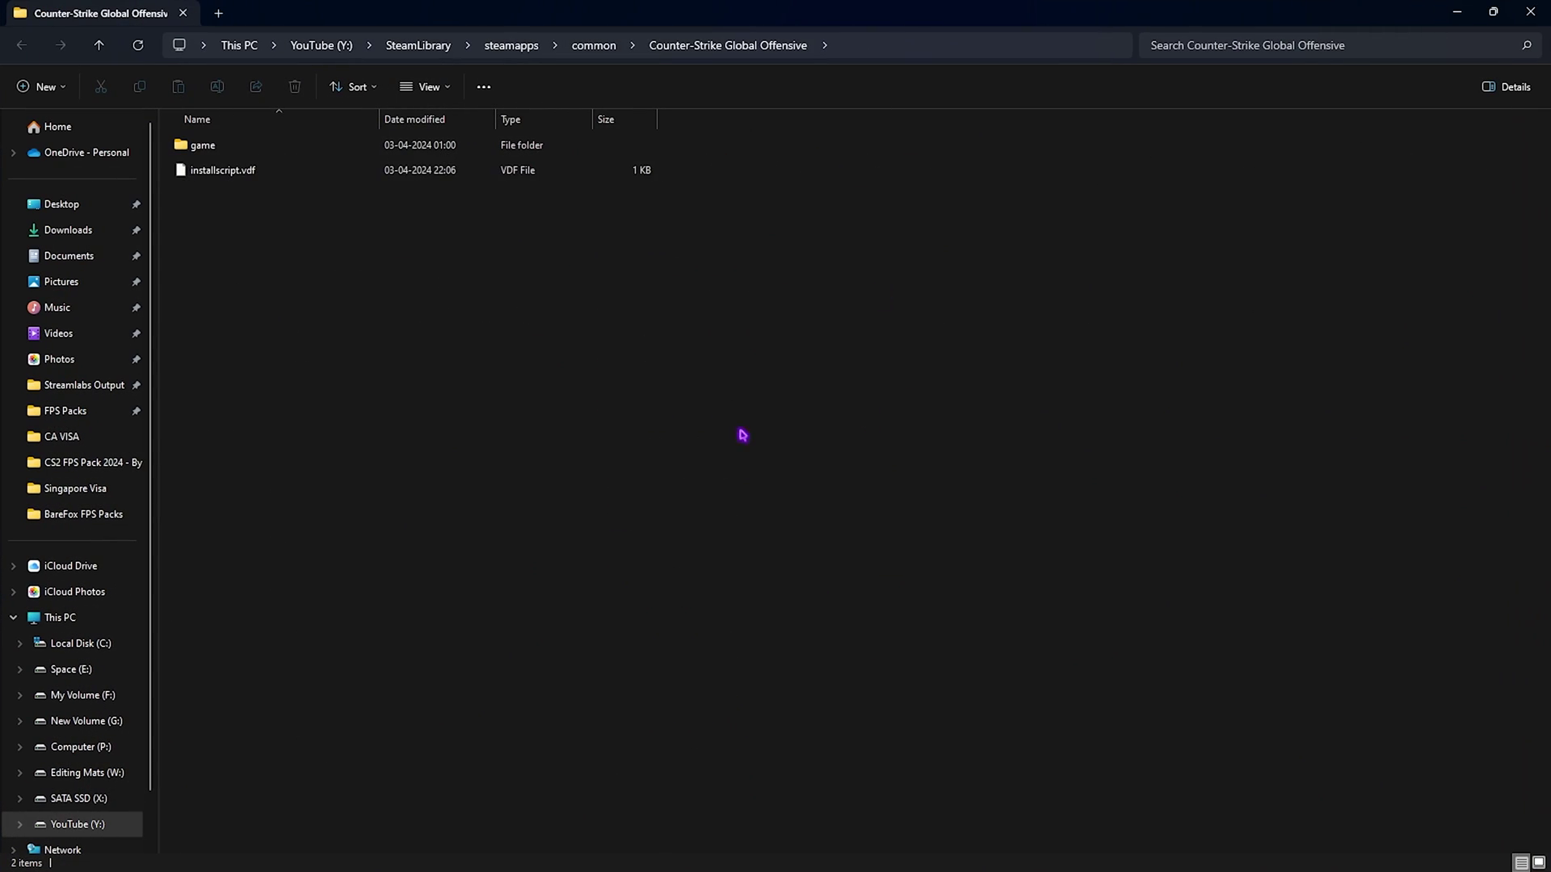
pyautogui.doubleClick(263, 150)
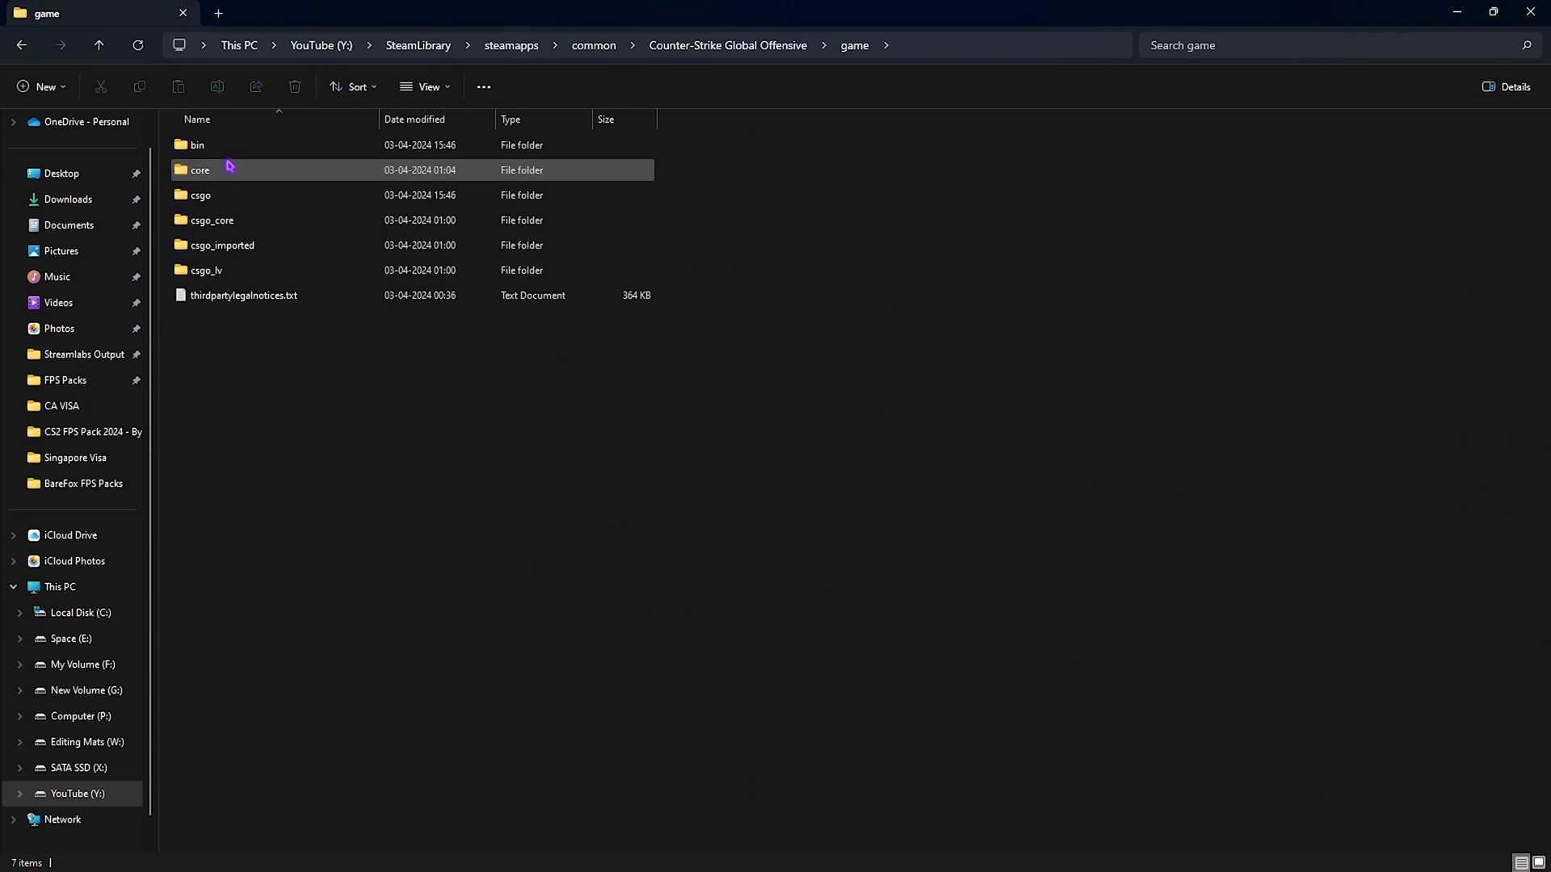
# - Browse into bin > win64 and open the Properties of cs2.exe
pyautogui.doubleClick(209, 145)
pyautogui.doubleClick(214, 221)
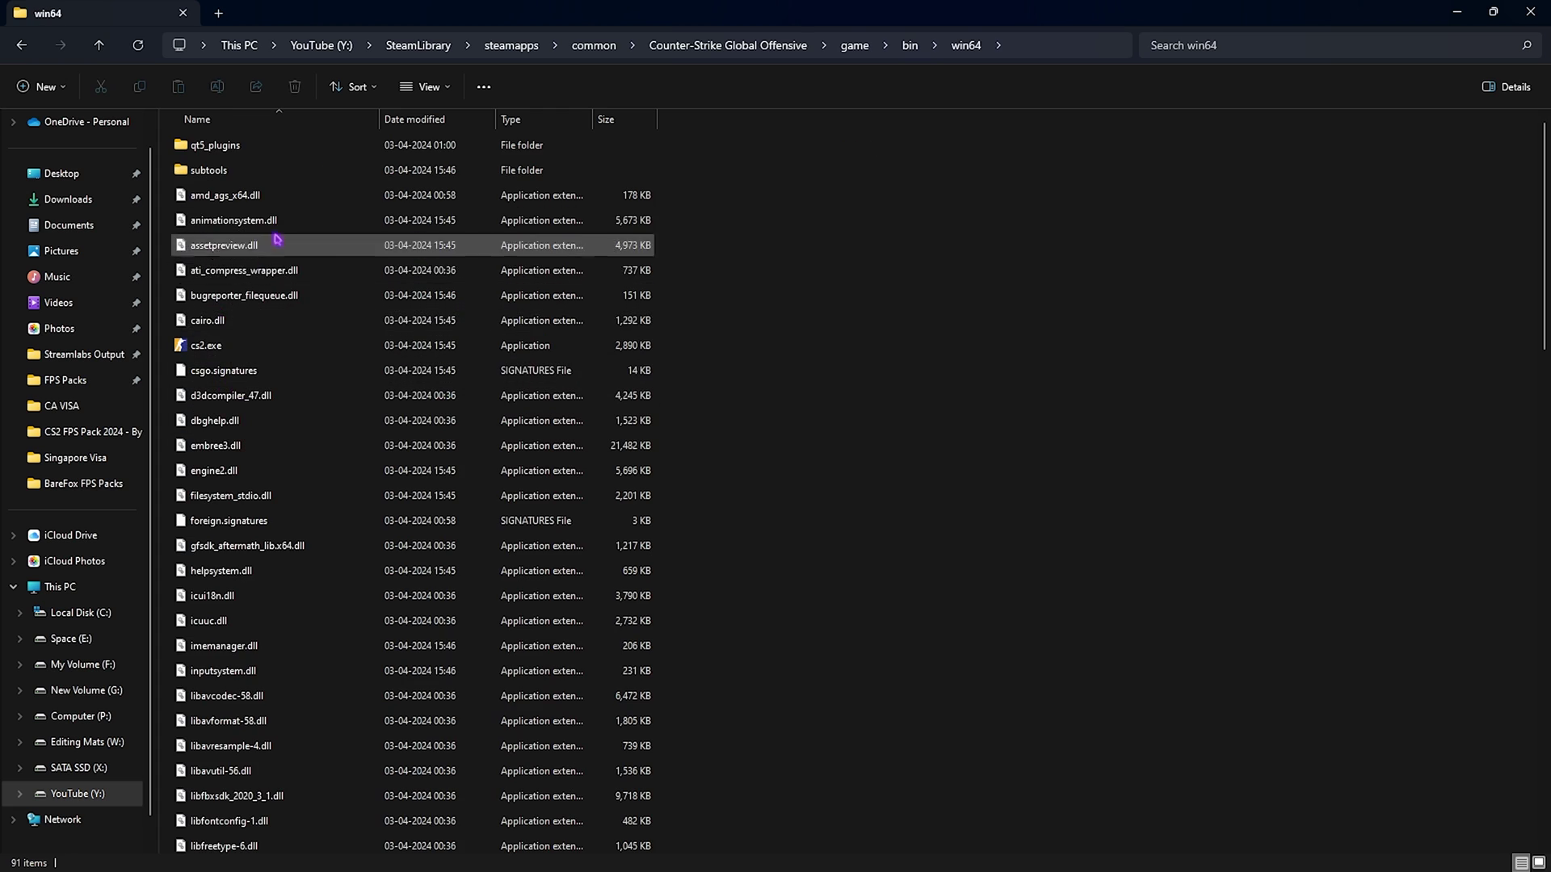
pyautogui.click(226, 351)
pyautogui.rightClick(249, 354)
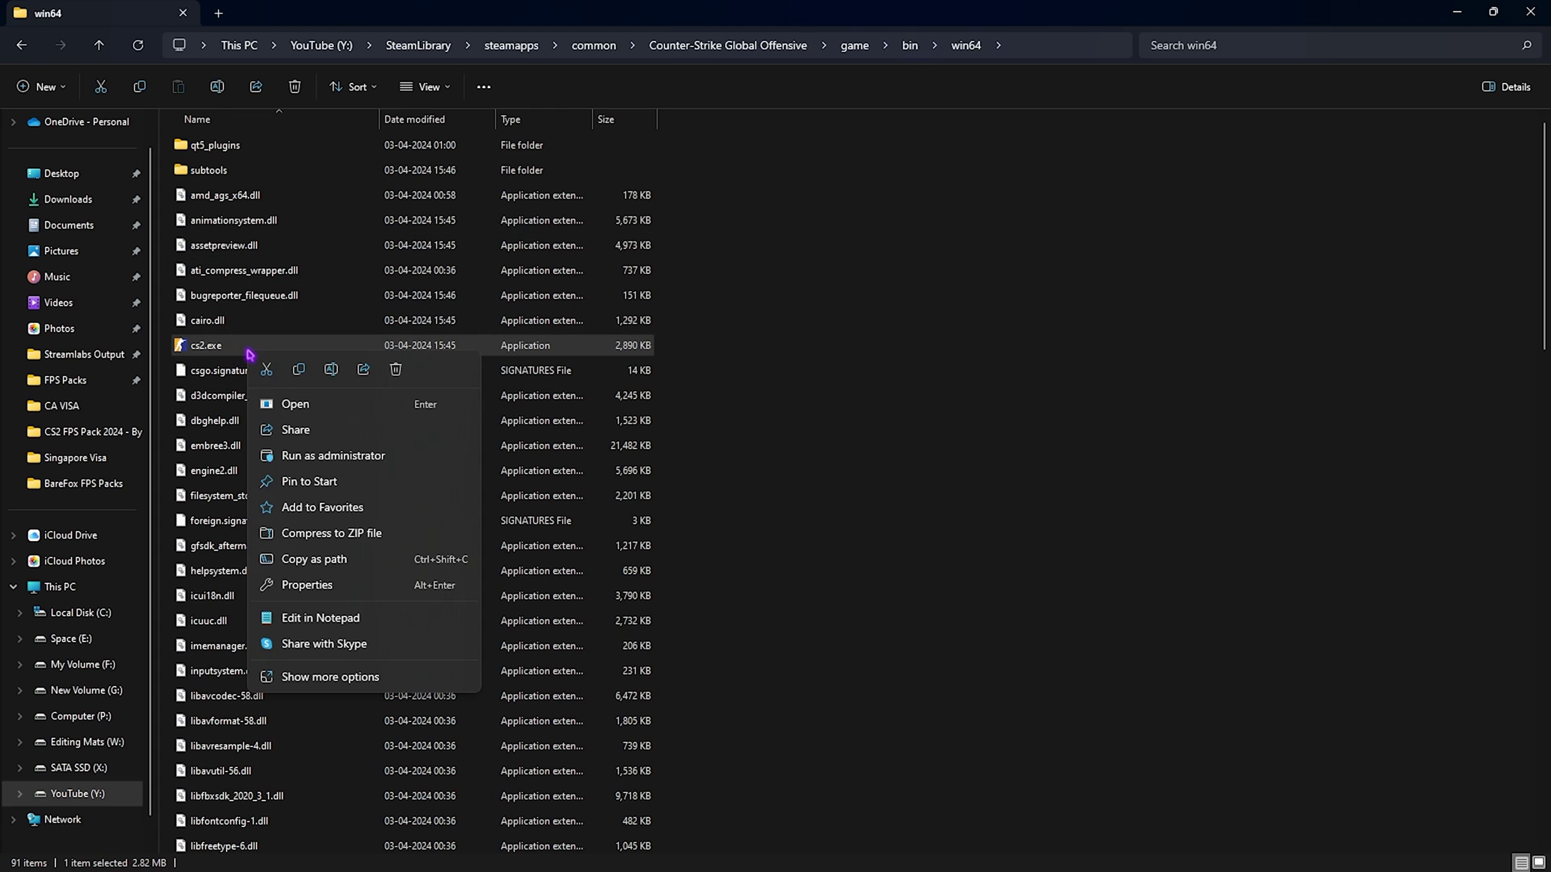
pyautogui.click(322, 584)
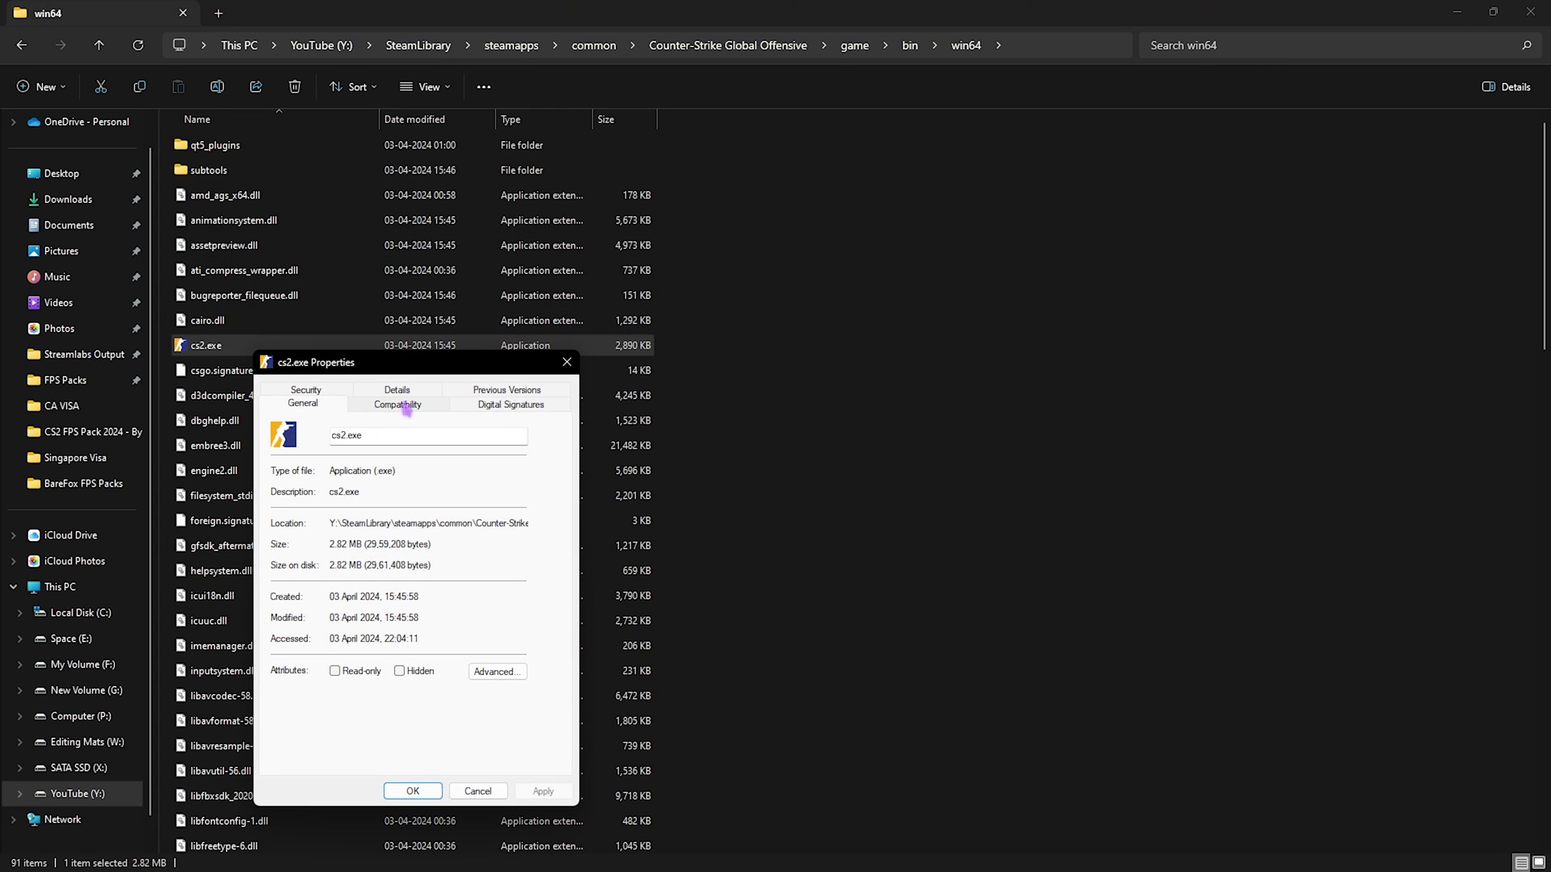
# - Set cs2.exe to Windows 8 compatibility with overridden high-DPI scaling, and apply
pyautogui.click(397, 403)
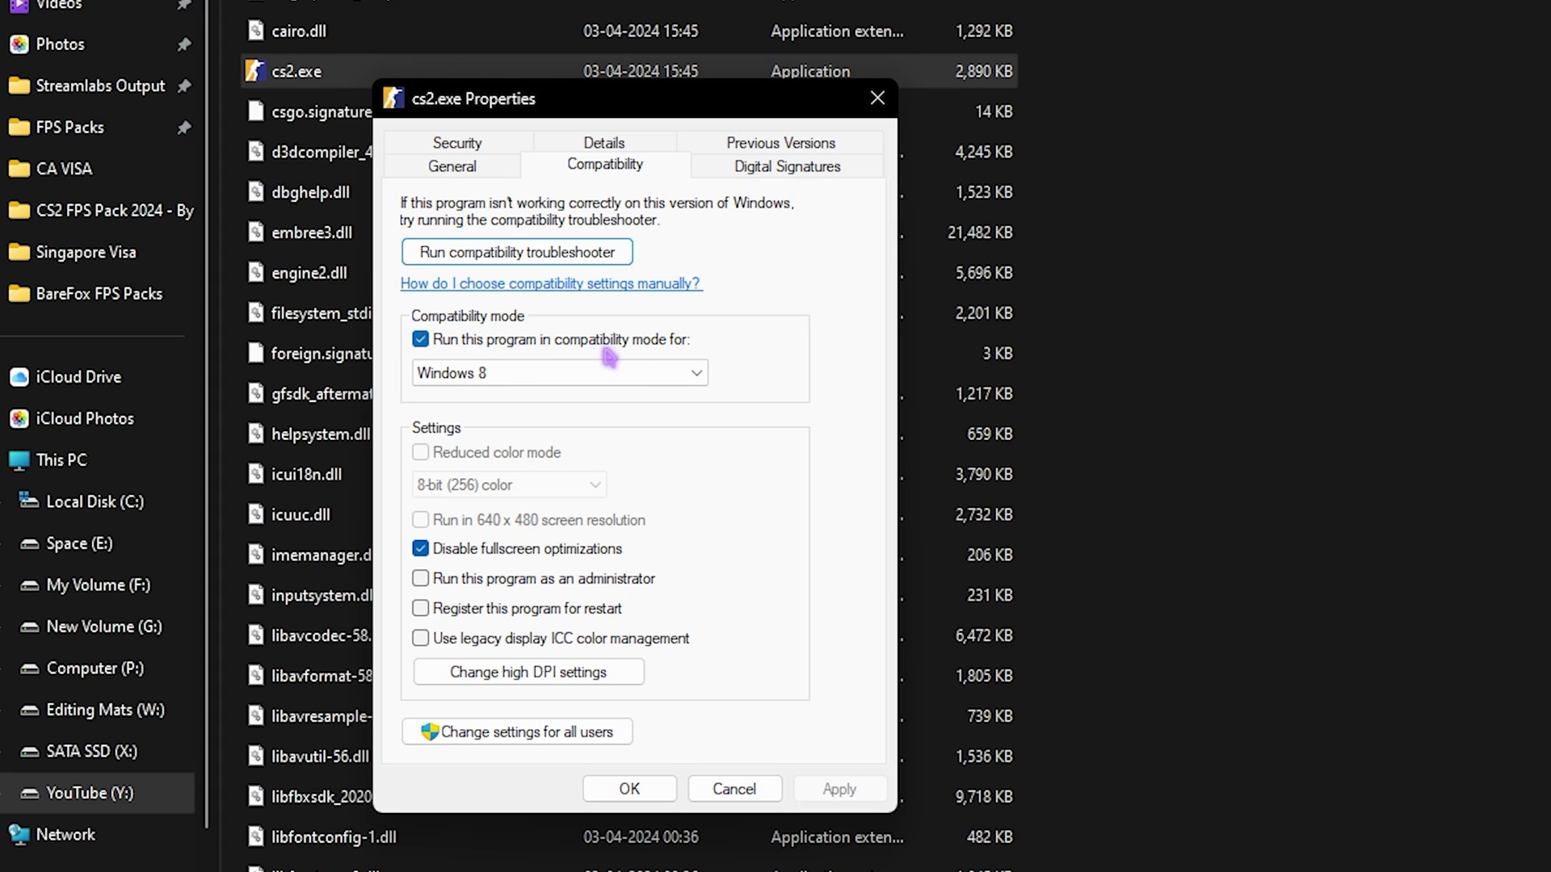
pyautogui.click(642, 373)
pyautogui.click(598, 462)
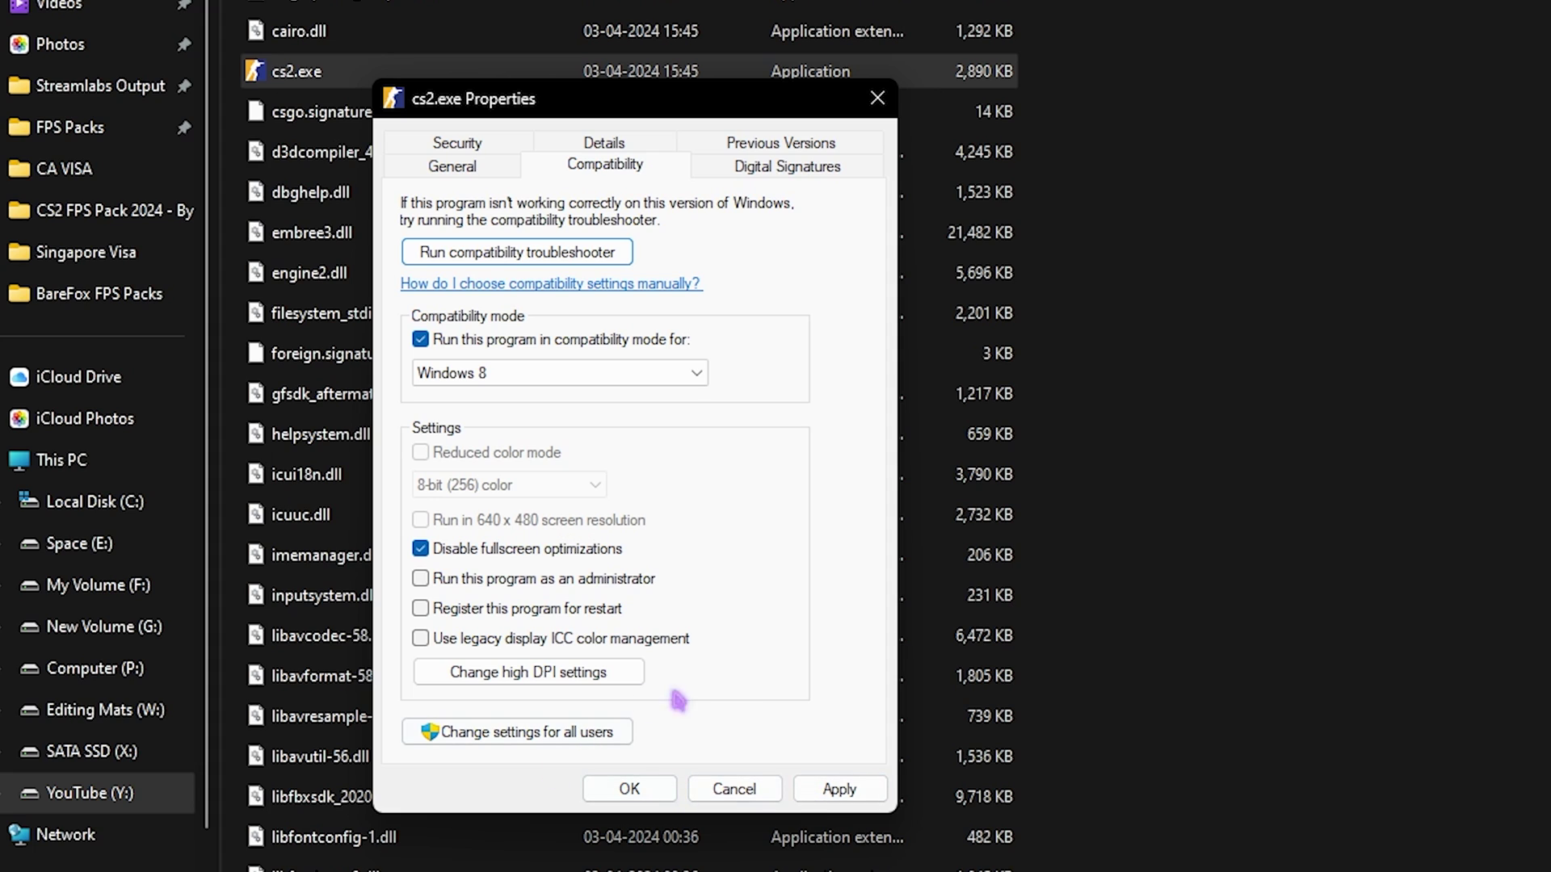
pyautogui.click(539, 673)
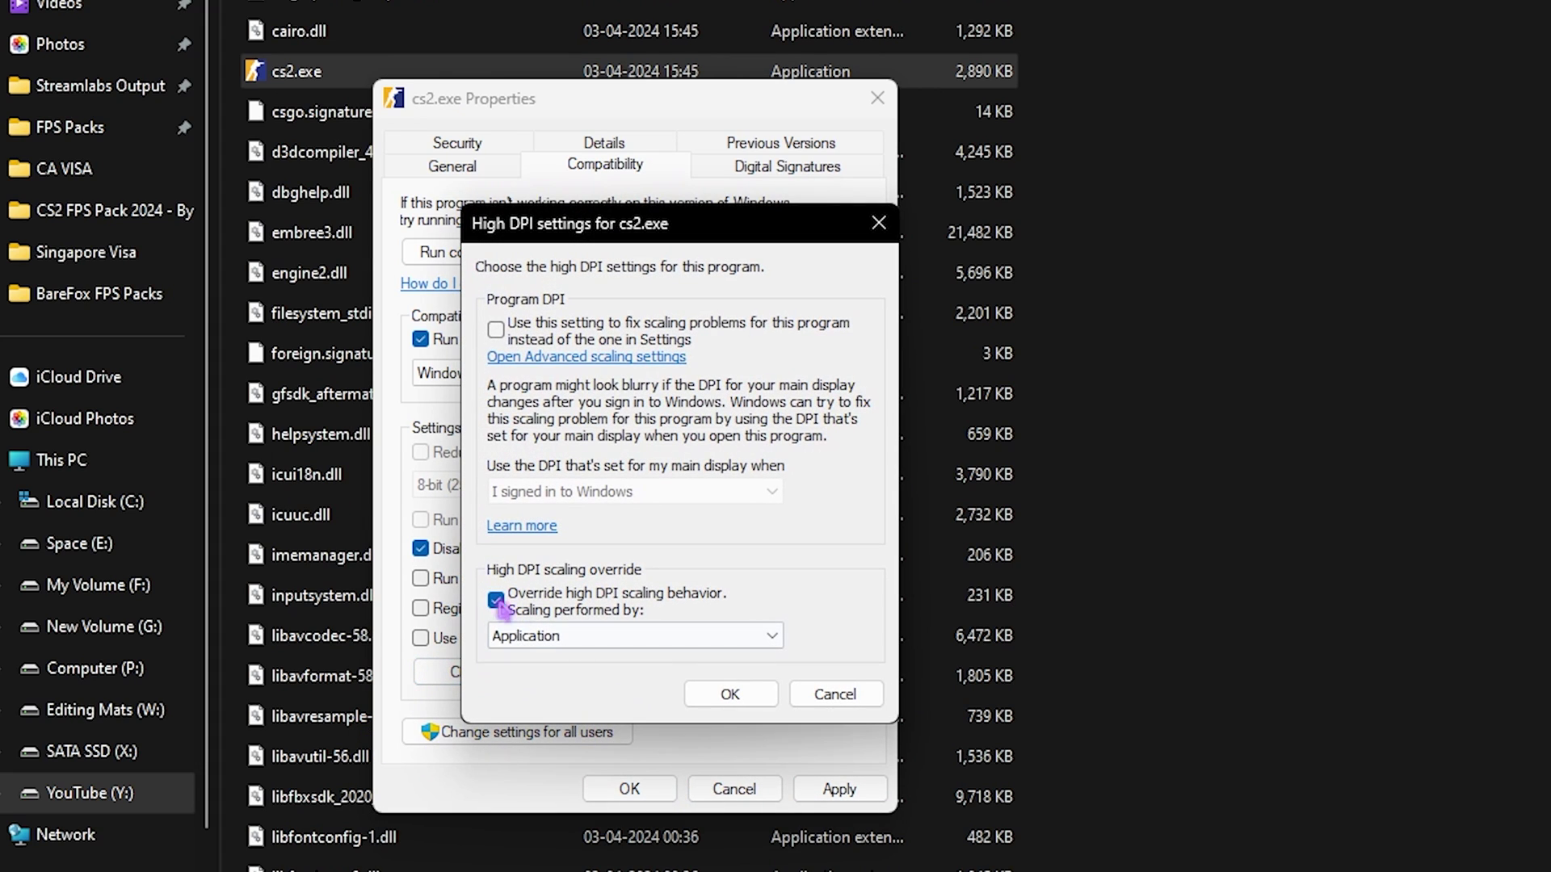
pyautogui.click(495, 600)
pyautogui.click(729, 694)
pyautogui.click(839, 789)
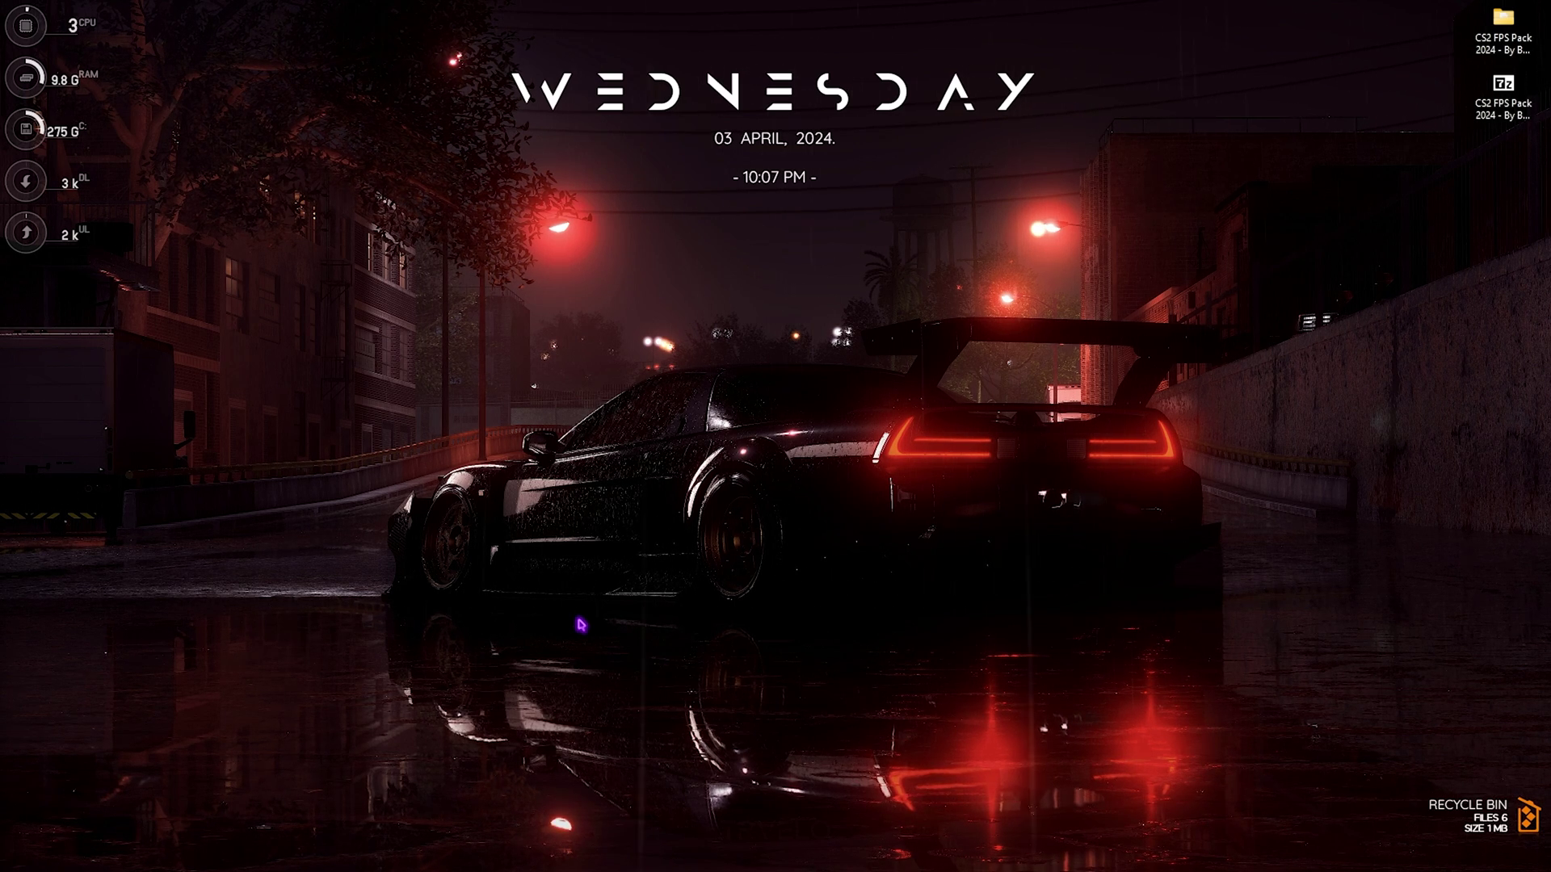
# - Launch Local Group Policy Editor and browse to Windows Components > App Privacy
pyautogui.press('super')
pyautogui.write('Connect 3local')
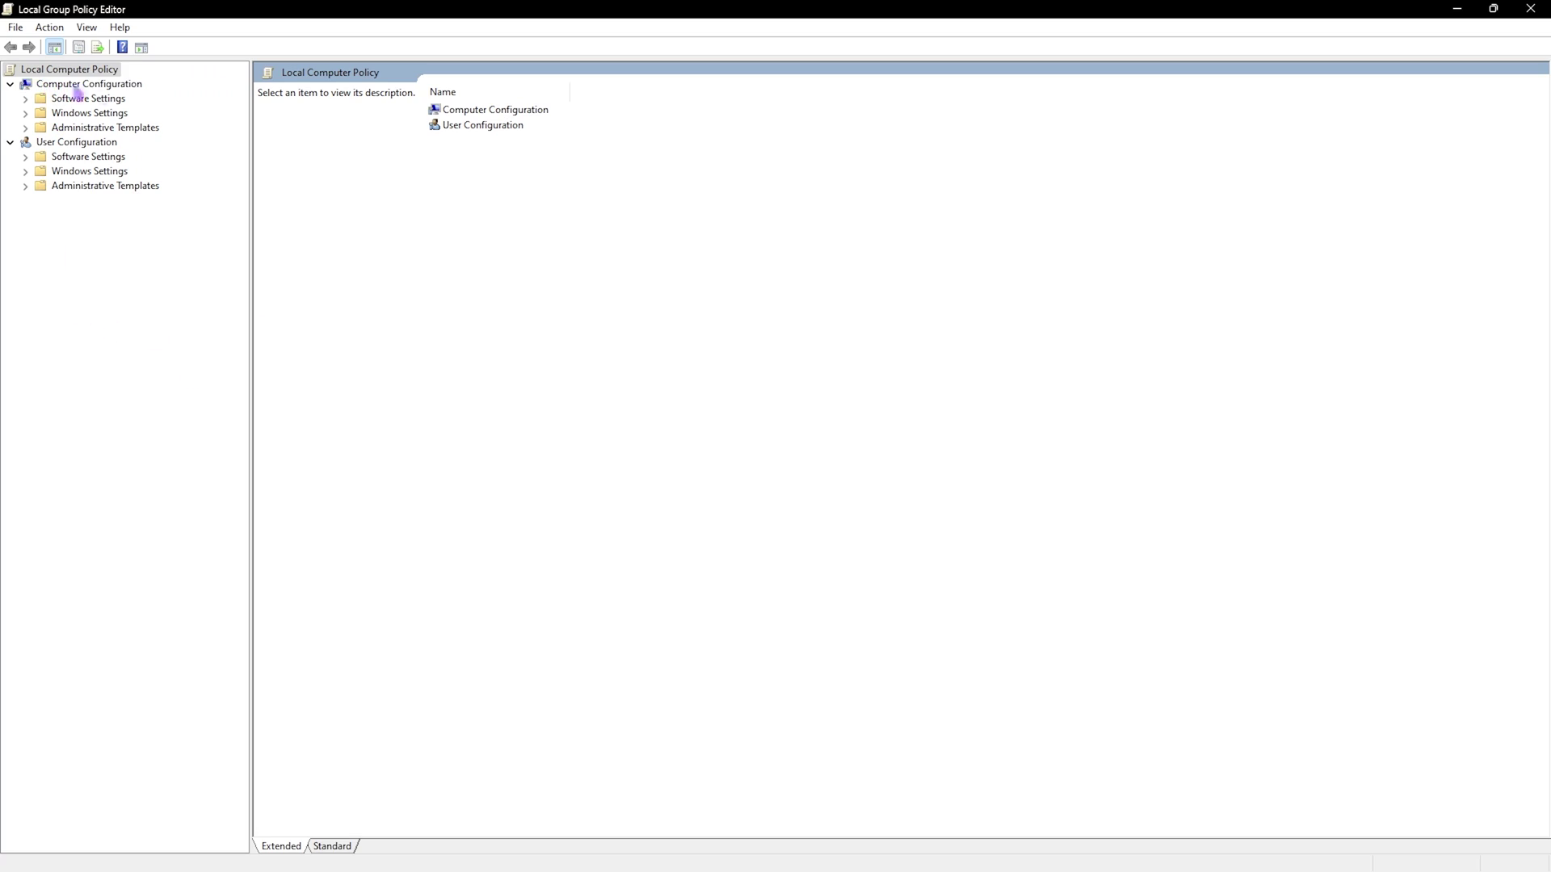
pyautogui.doubleClick(88, 130)
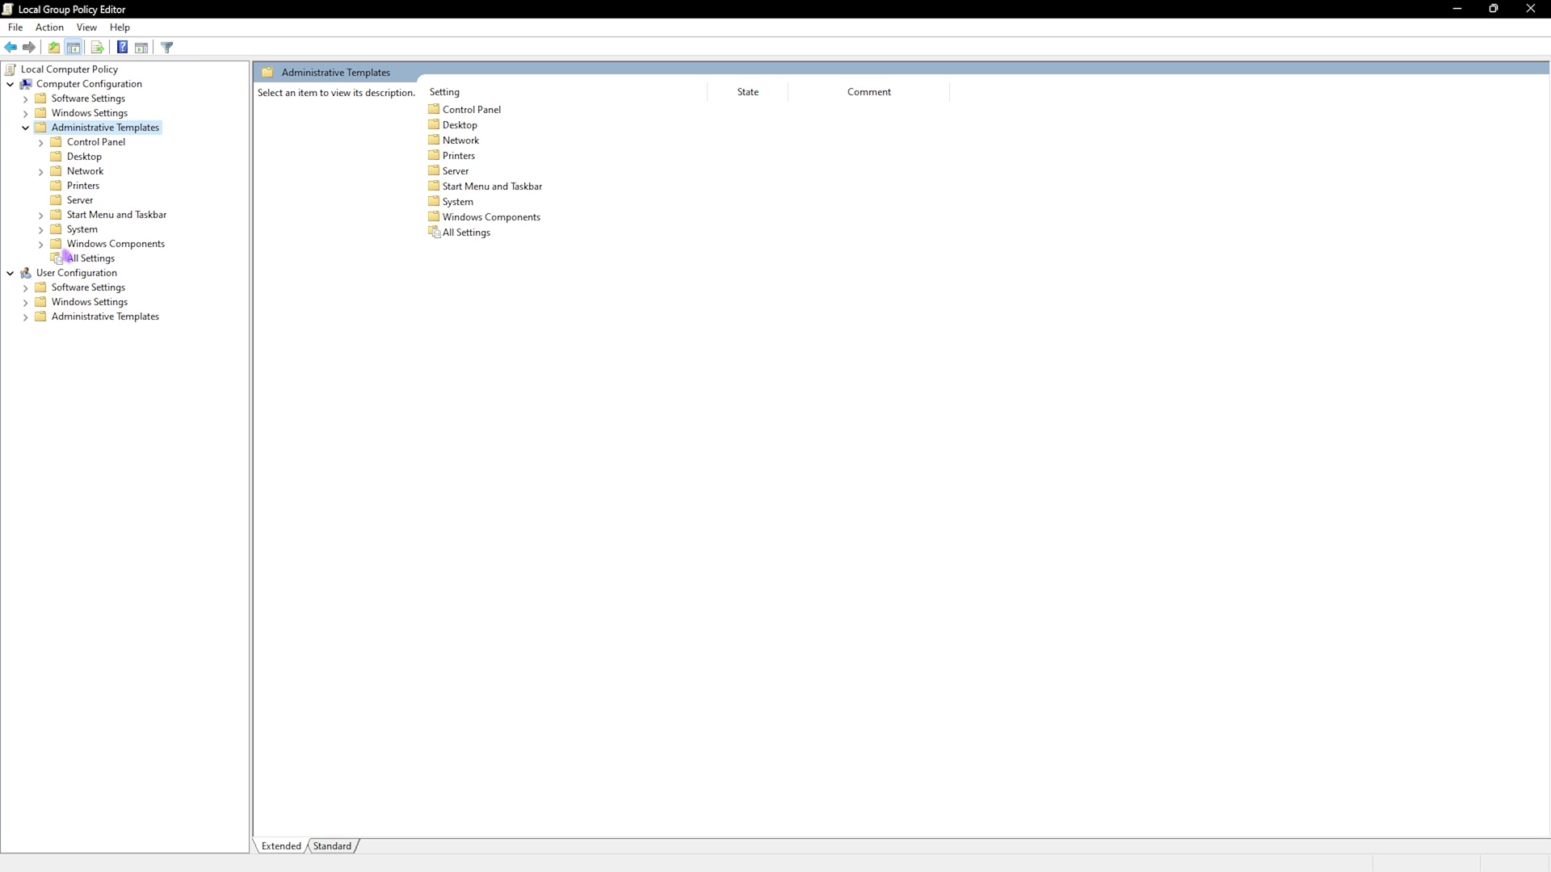
pyautogui.doubleClick(113, 243)
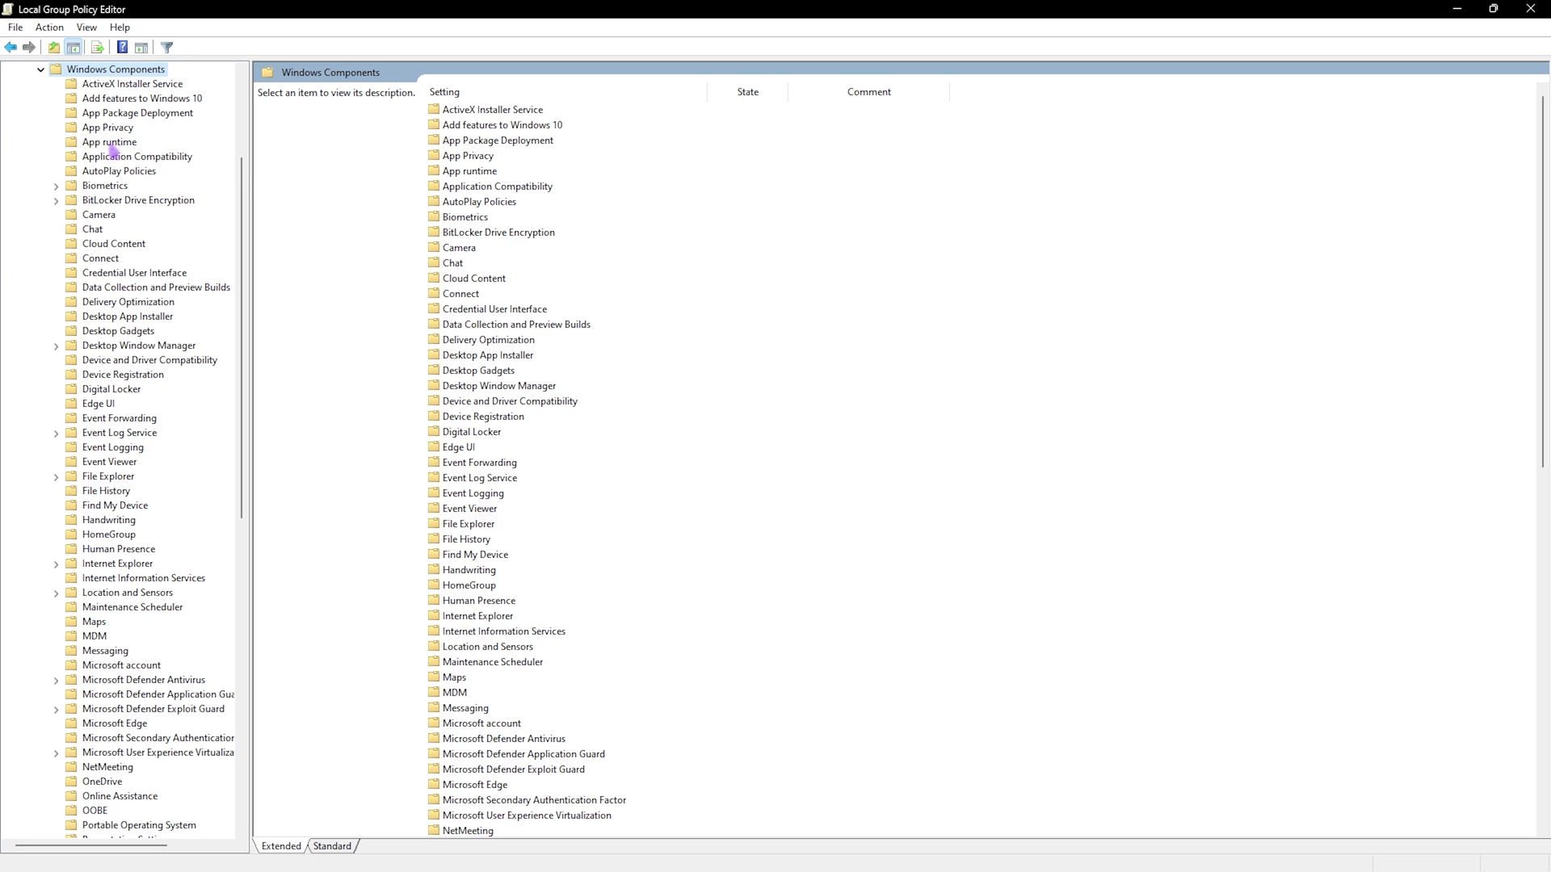
pyautogui.click(114, 132)
pyautogui.click(510, 464)
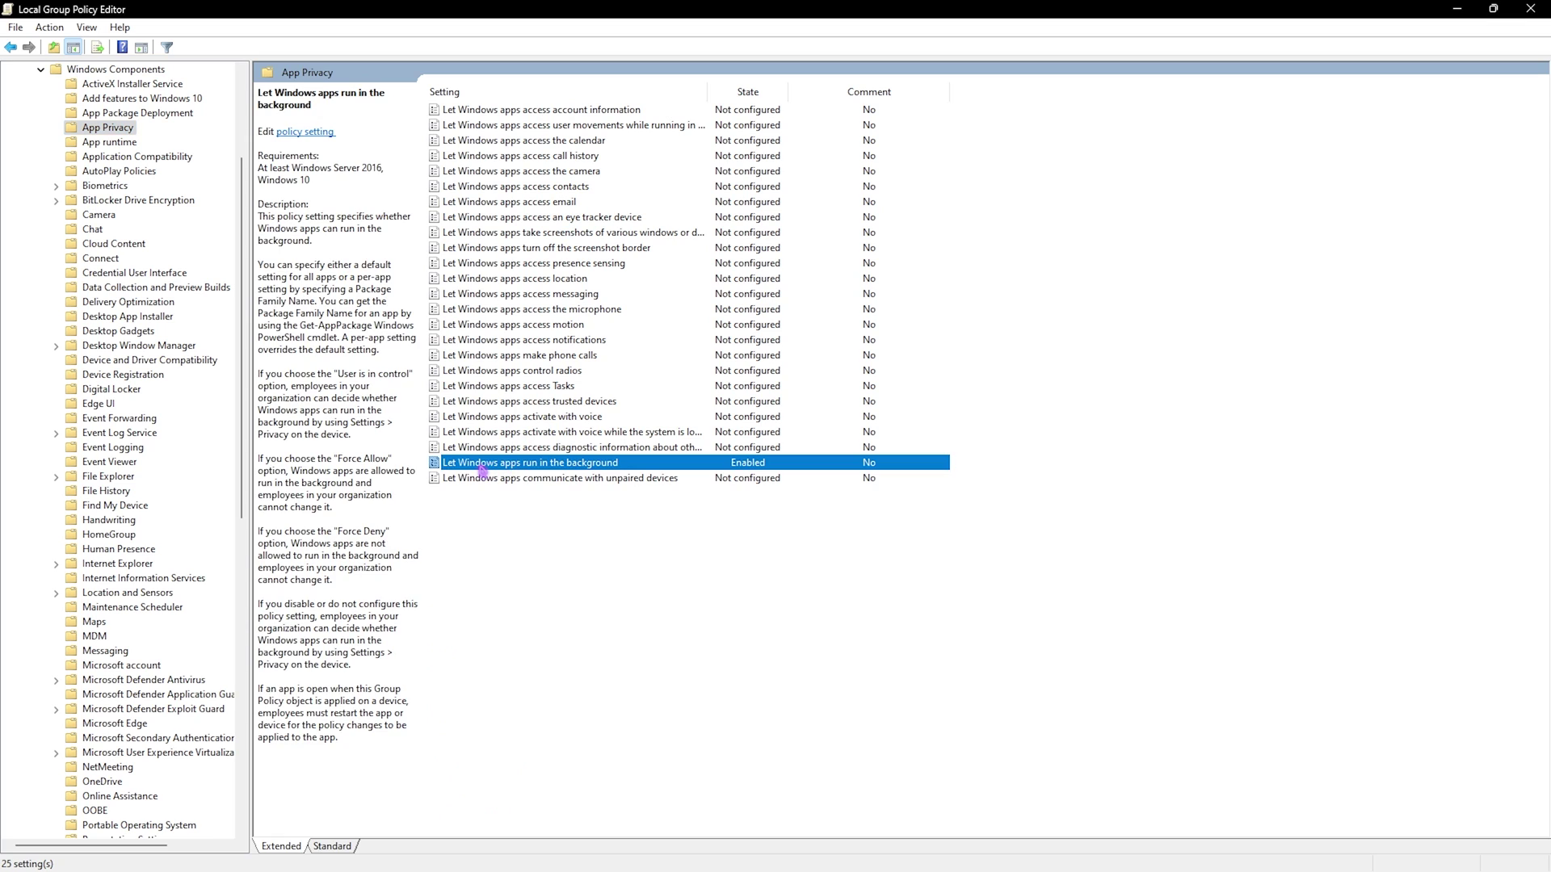
# - Set 'Let Windows apps run in the background' to Force Deny for all apps and apply
pyautogui.doubleClick(679, 463)
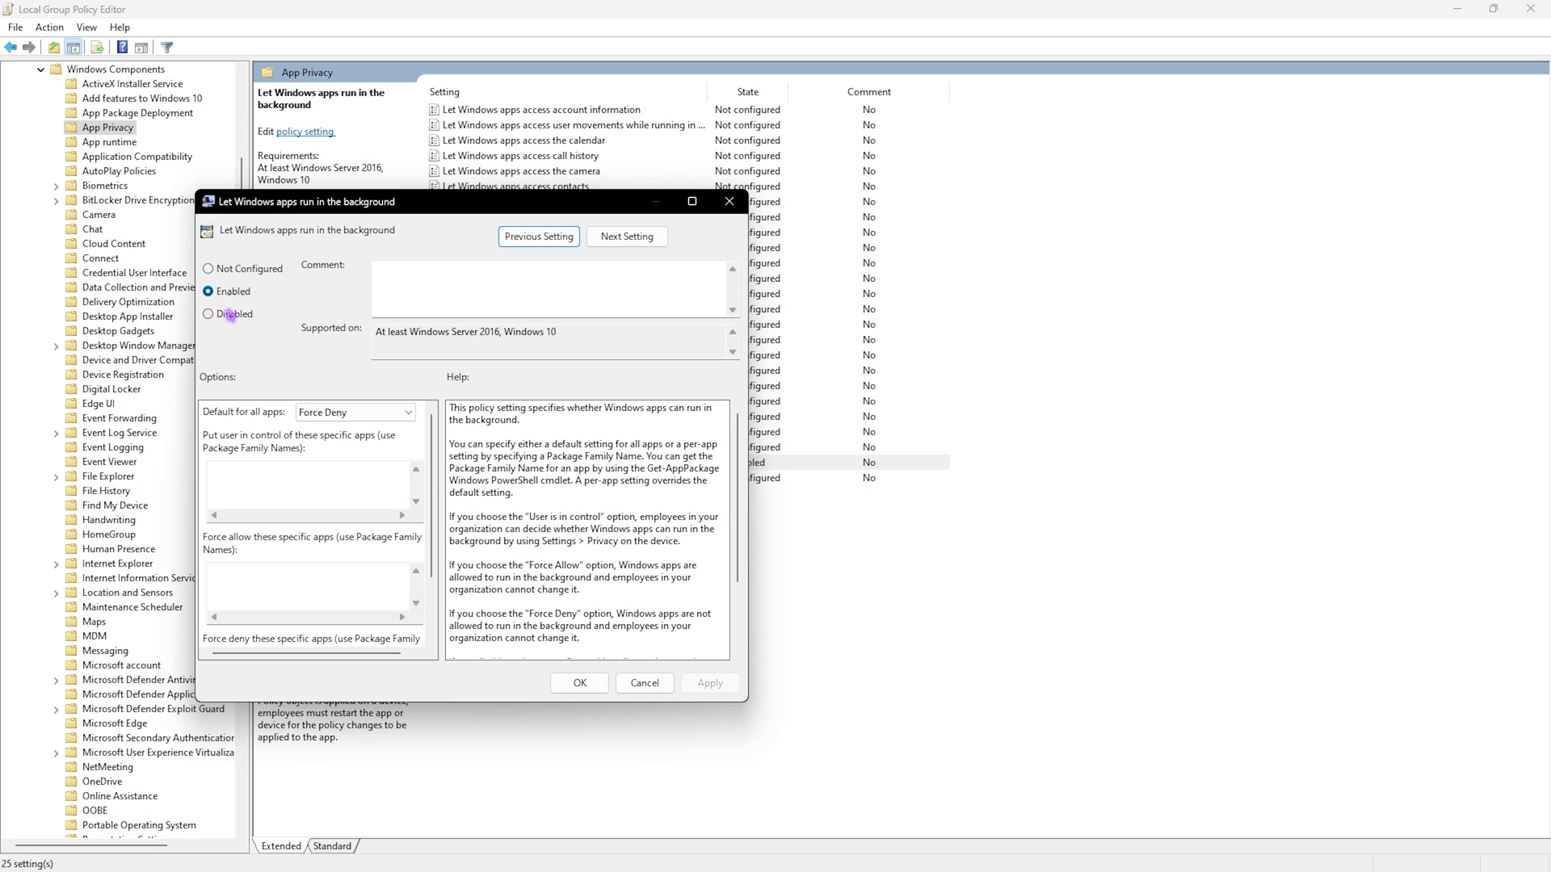
pyautogui.click(359, 413)
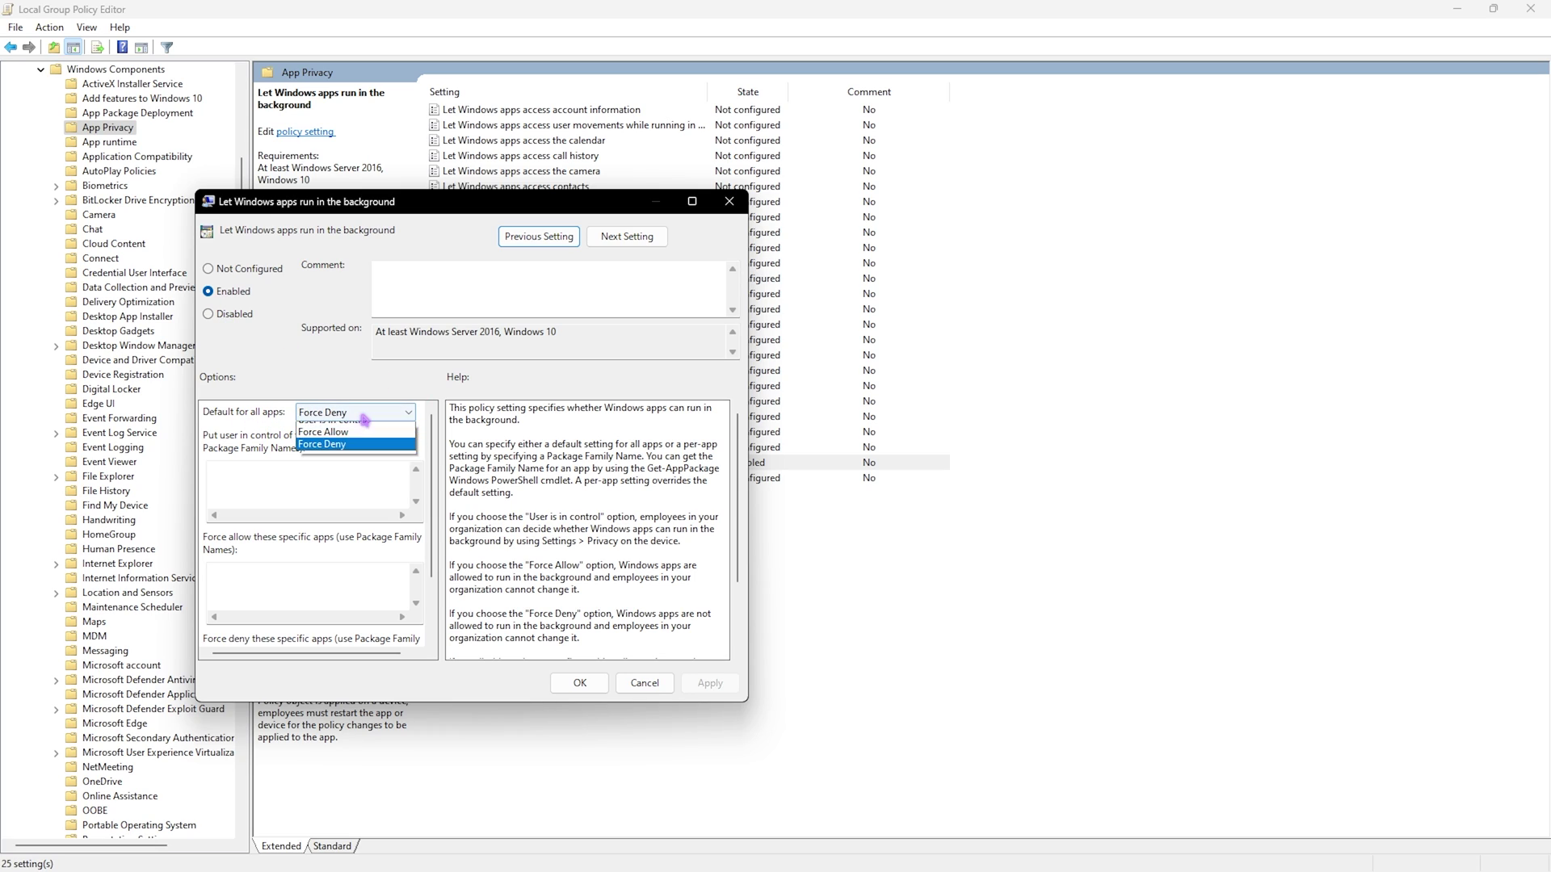
pyautogui.click(349, 456)
pyautogui.click(709, 683)
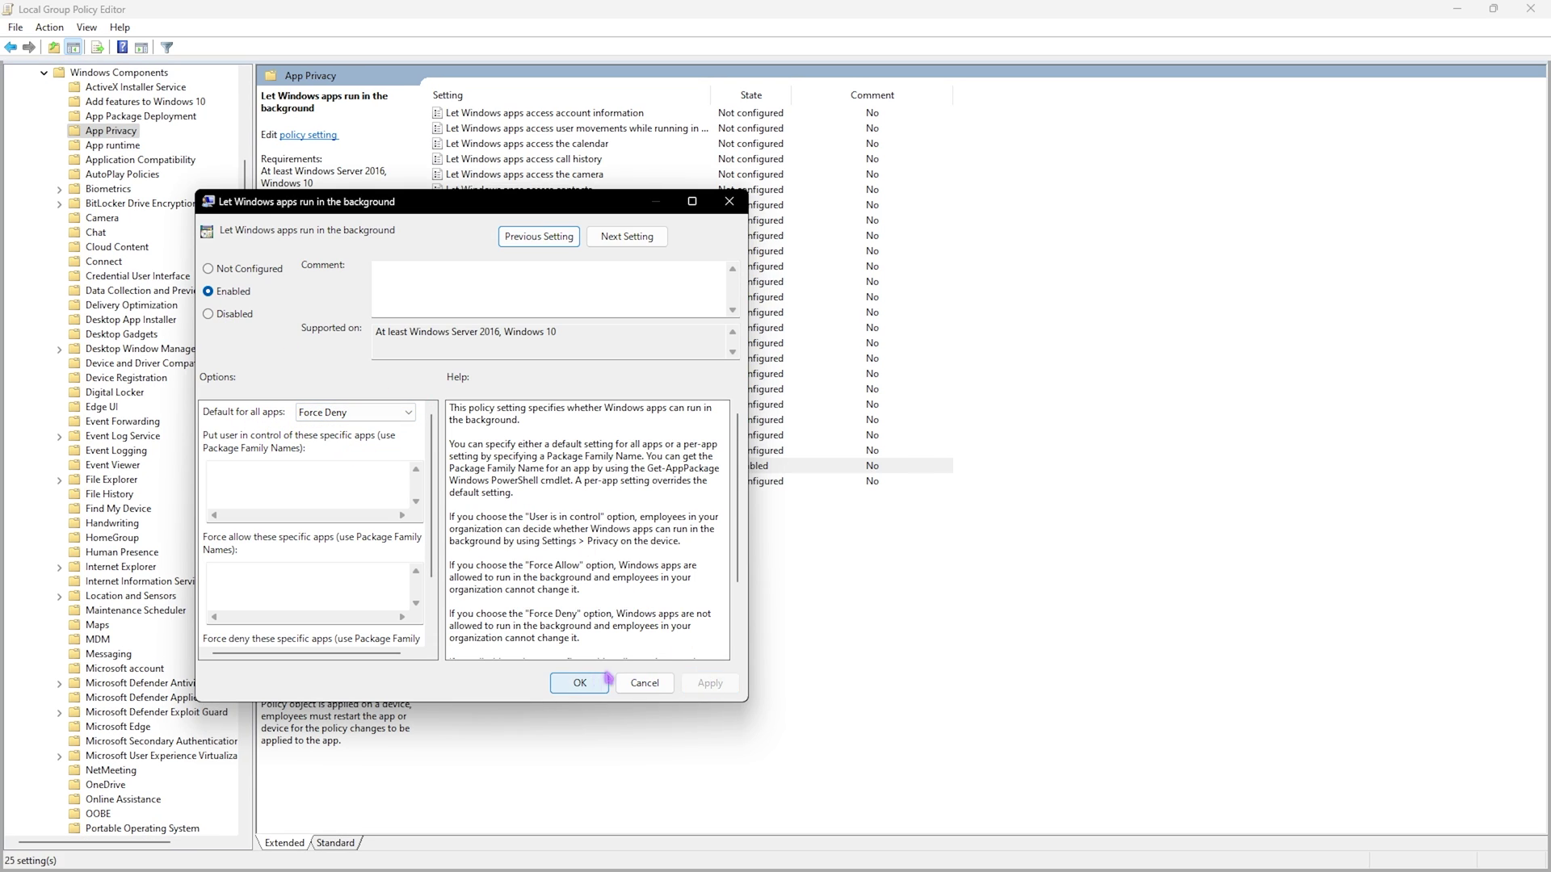
pyautogui.click(579, 684)
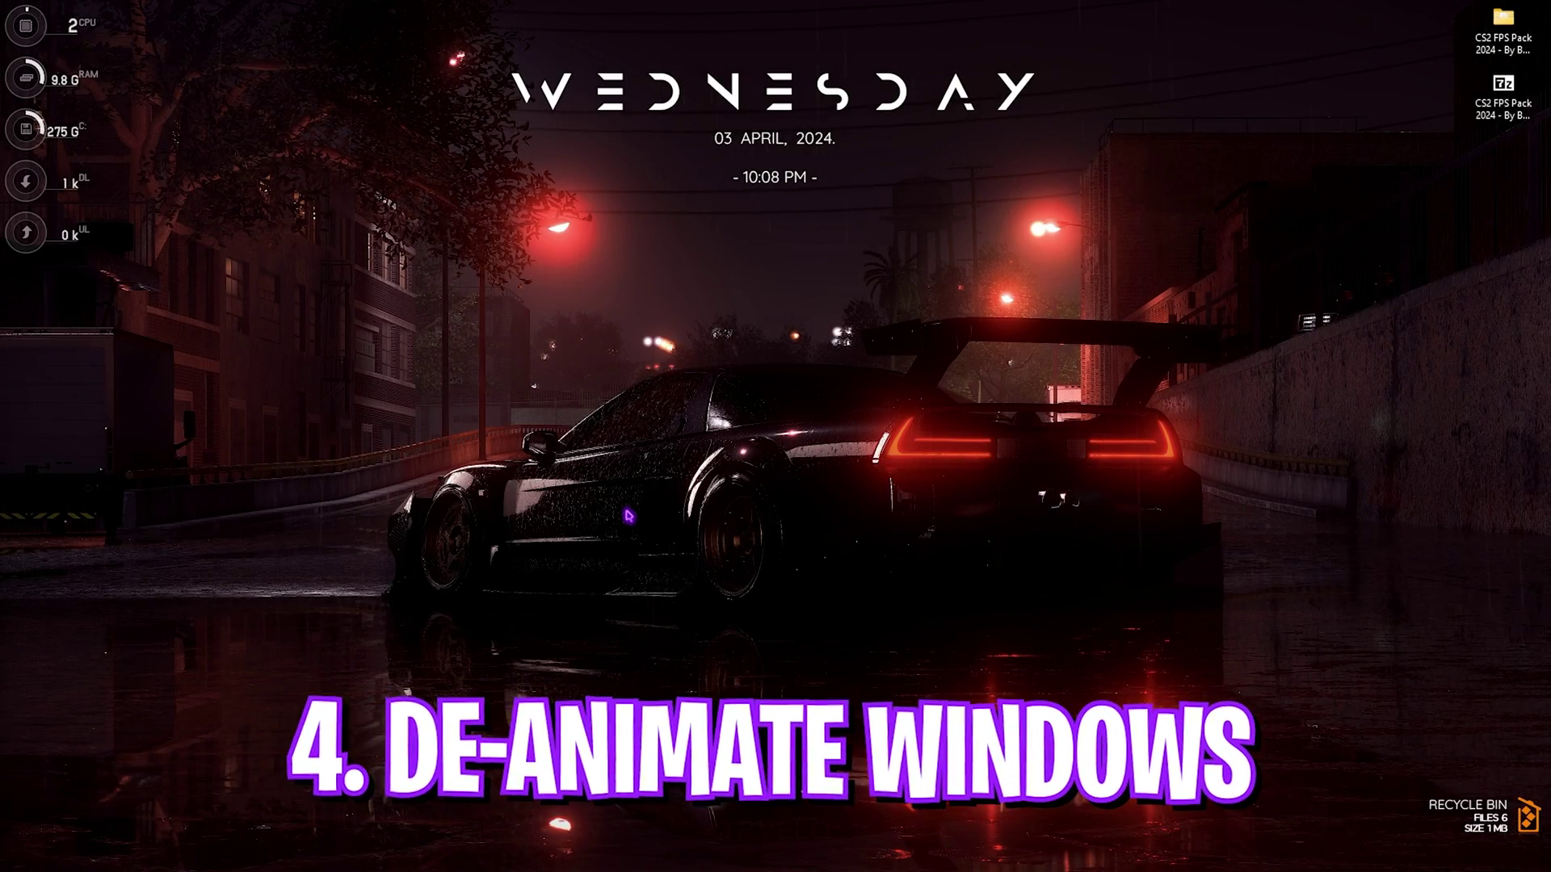
# - Use best-performance visual effects except taskbar previews, thumbnails and smooth fonts; open Virtual Memory
pyautogui.press('super')
pyautogui.write('adjust the appearance and performance of Windows')
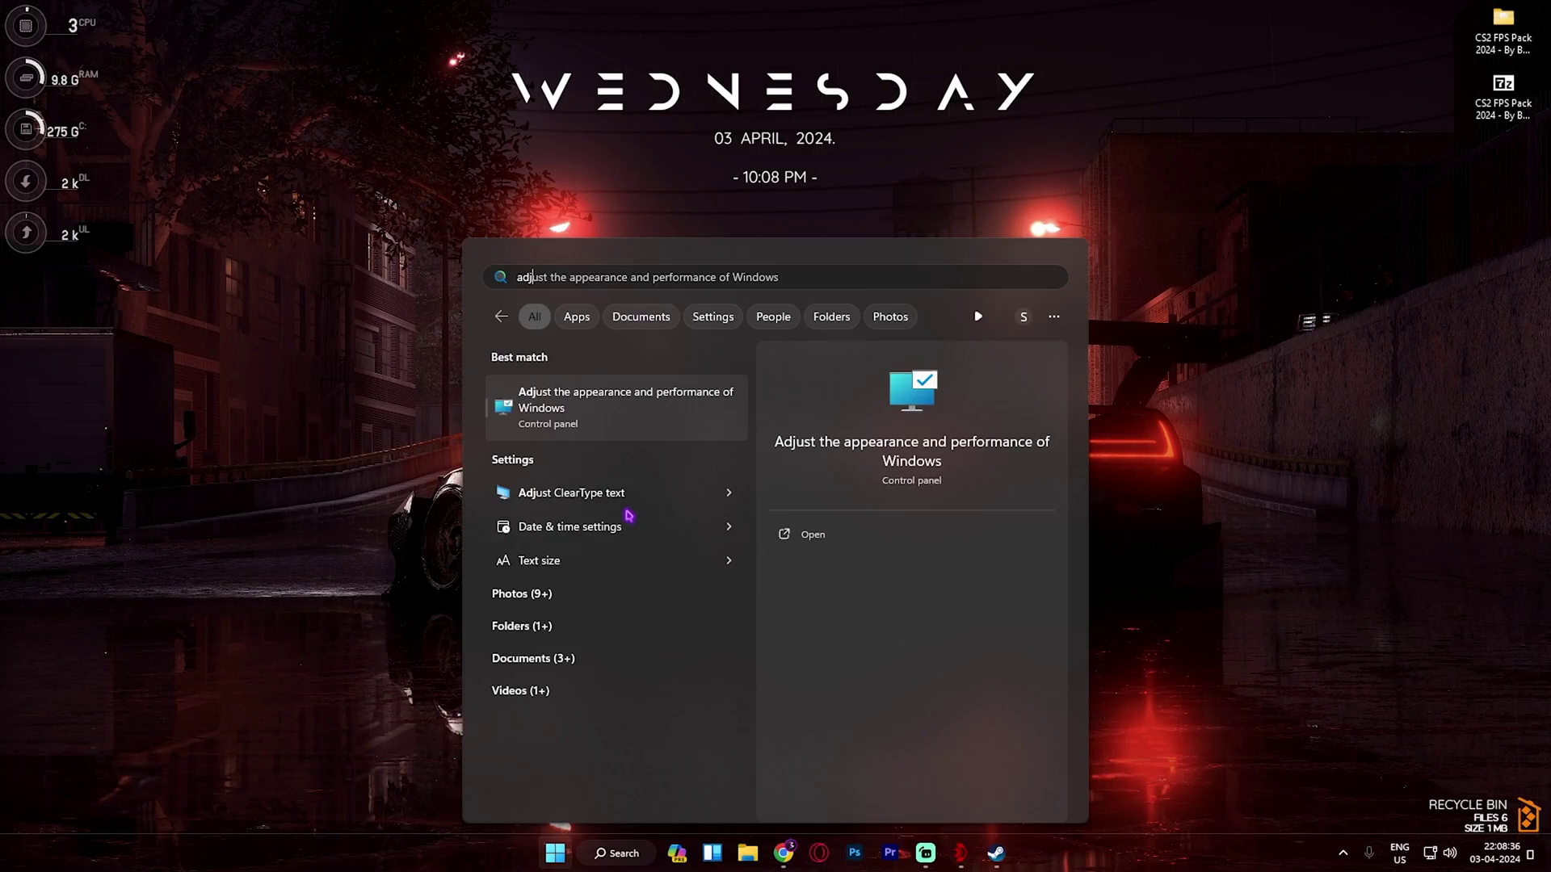
pyautogui.press('Return')
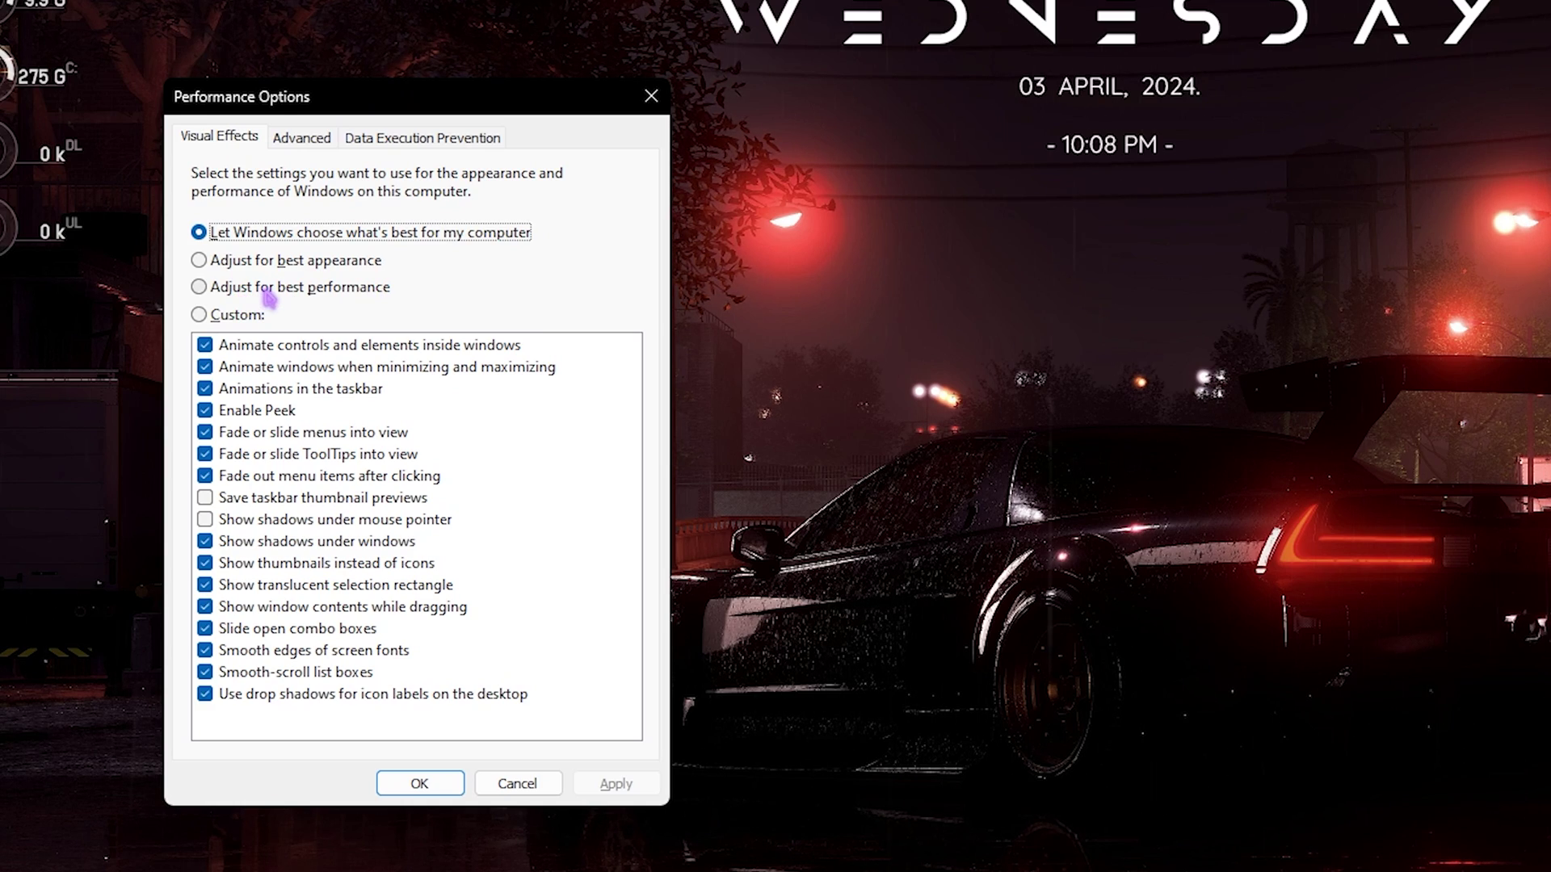
pyautogui.click(95, 162)
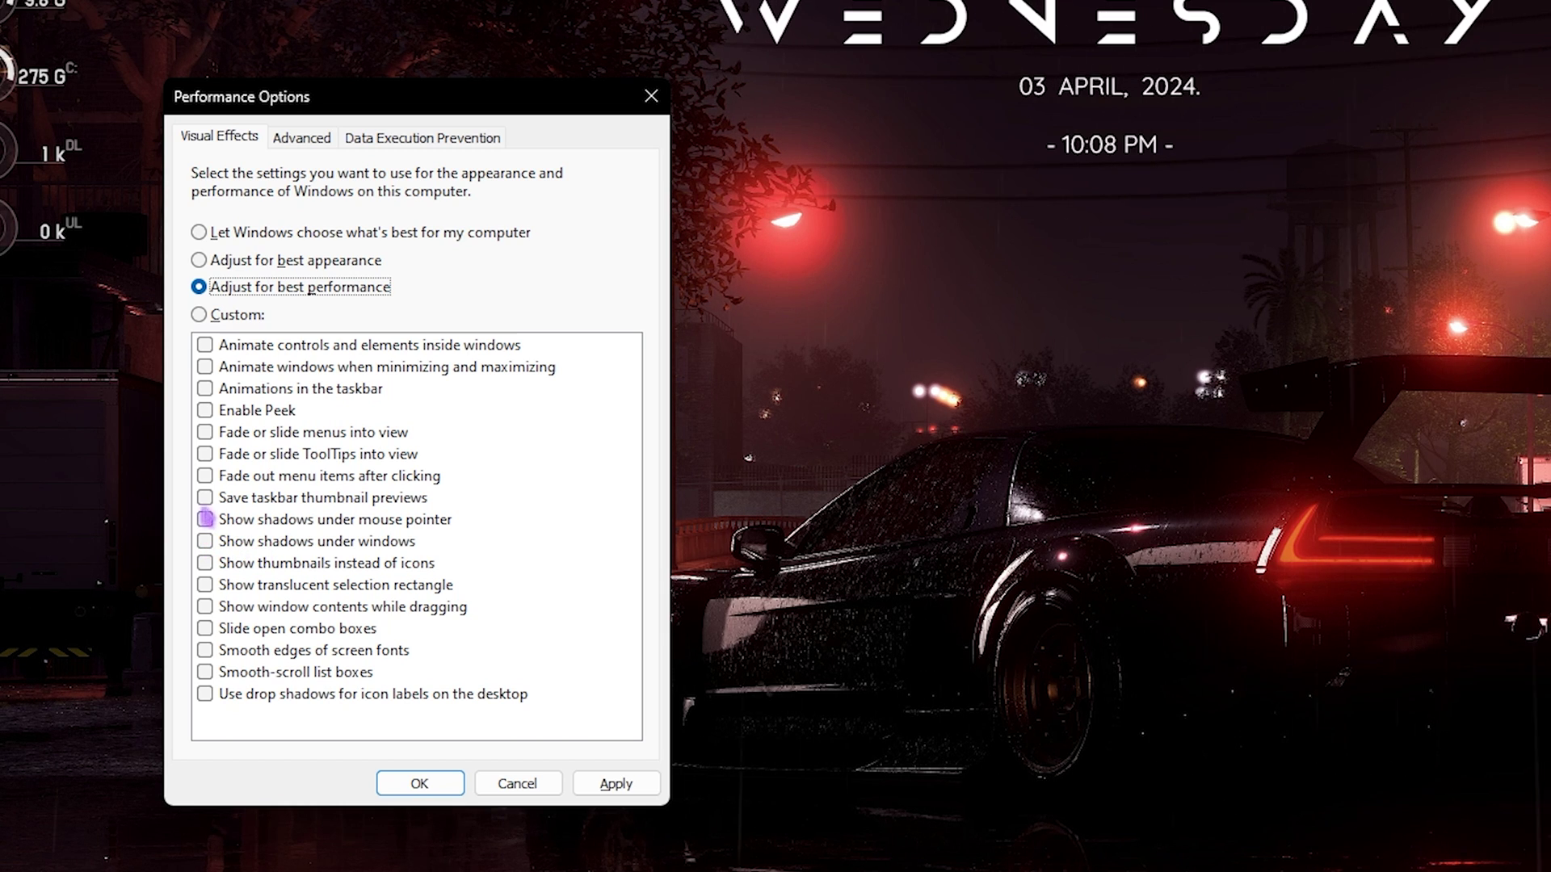
pyautogui.click(206, 498)
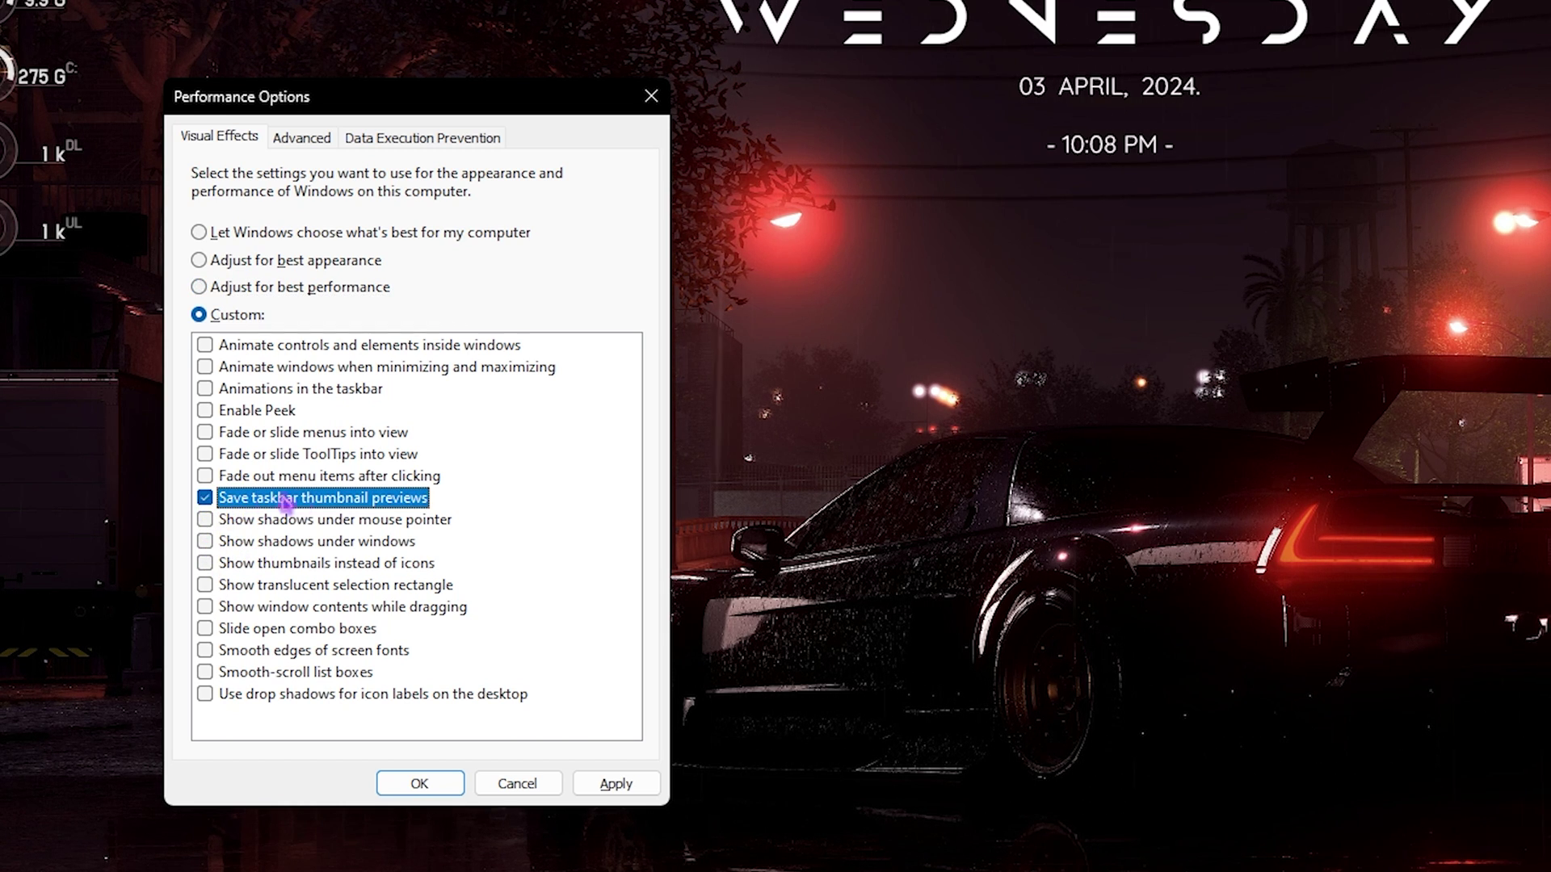
pyautogui.click(206, 564)
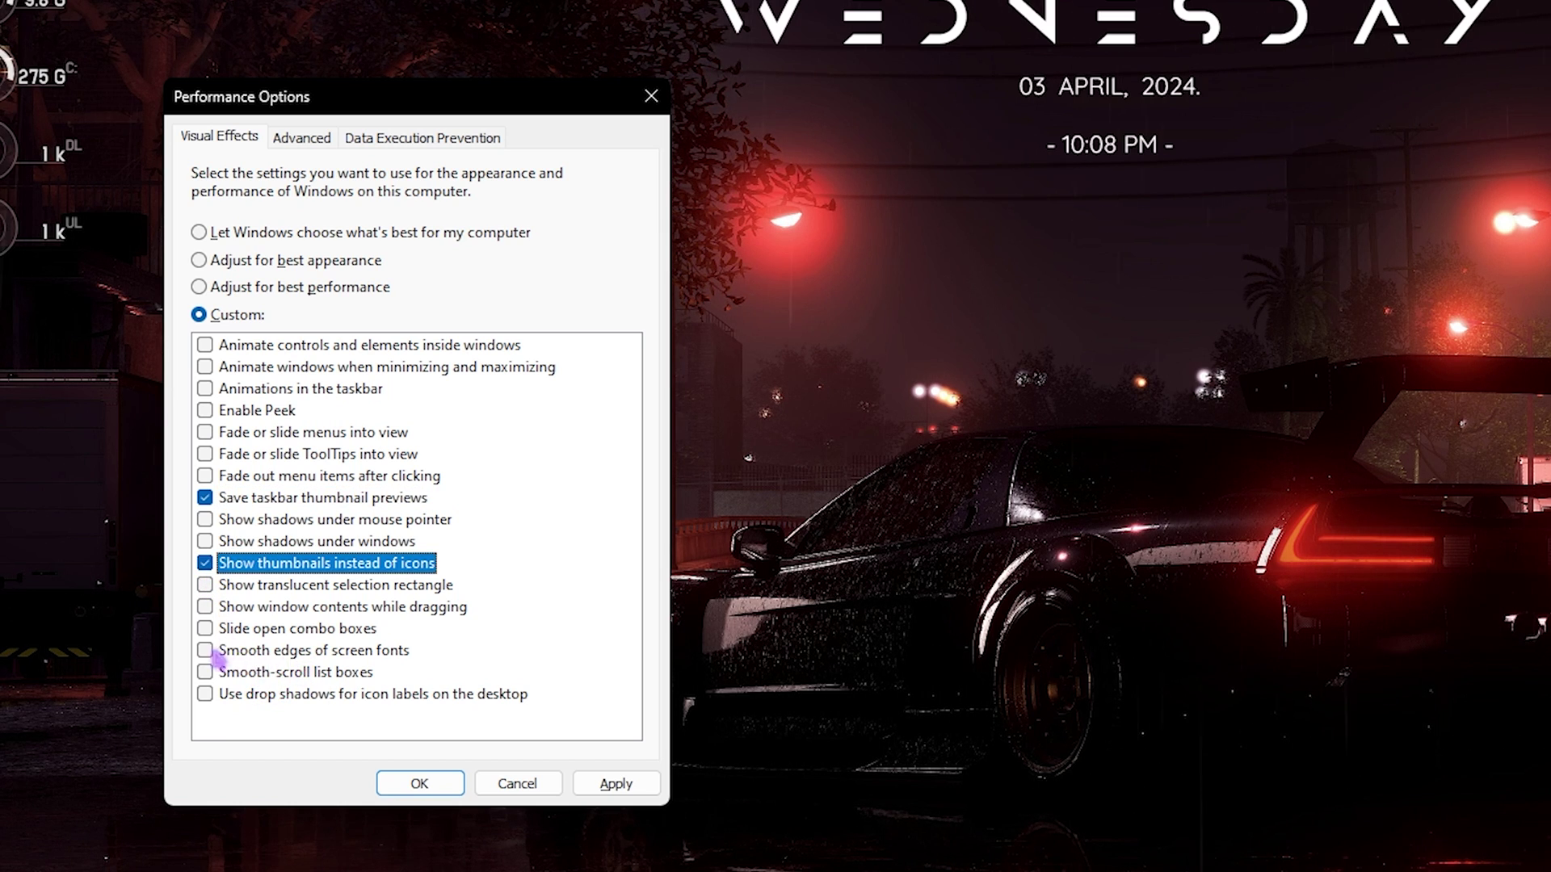
pyautogui.click(211, 653)
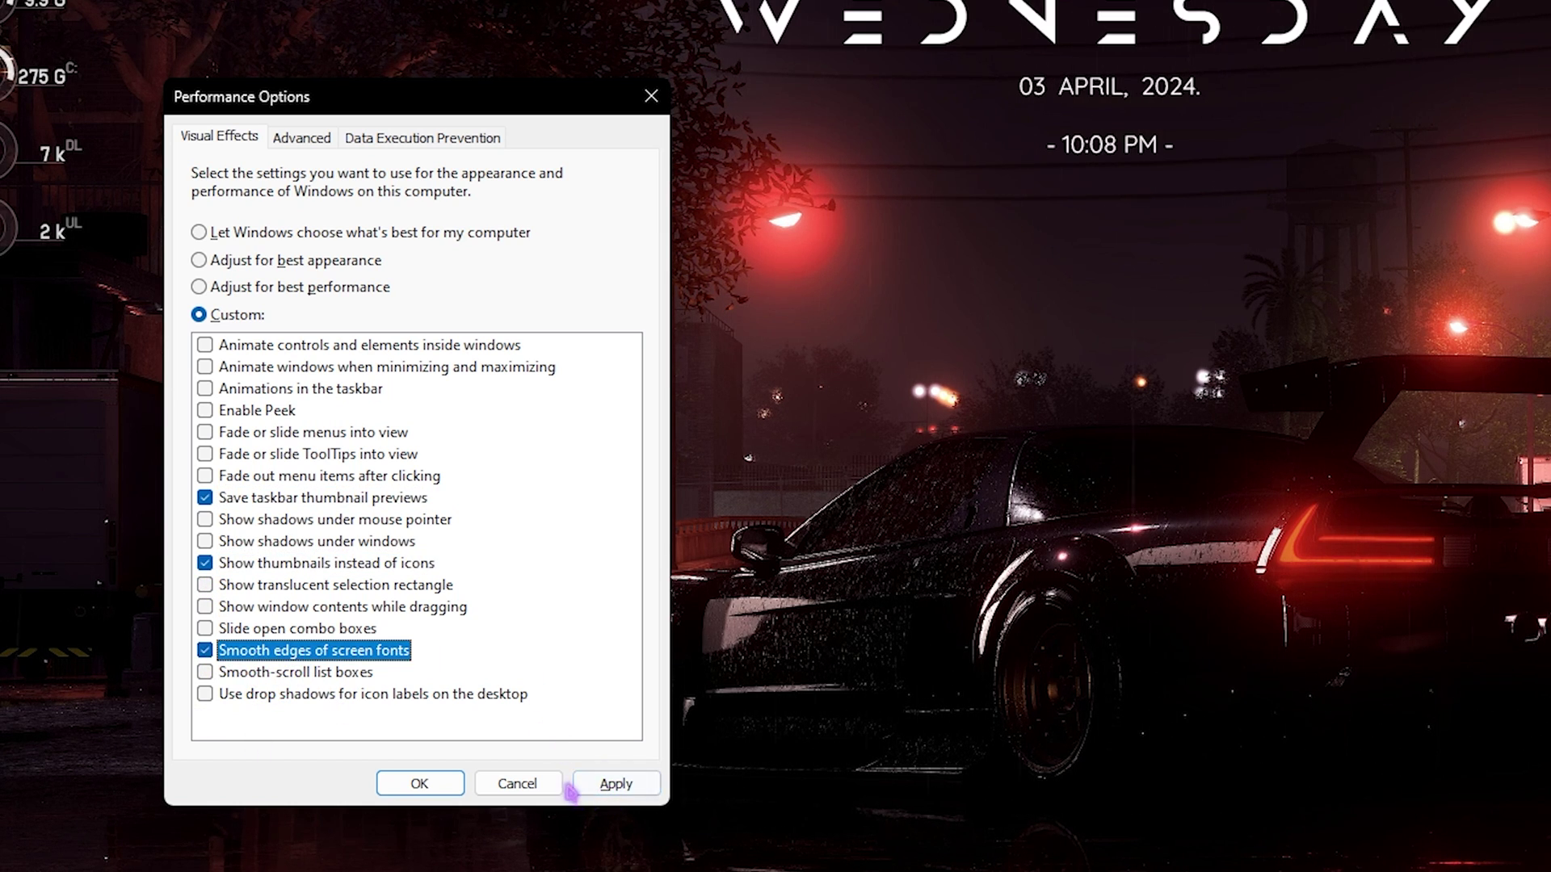
pyautogui.click(319, 143)
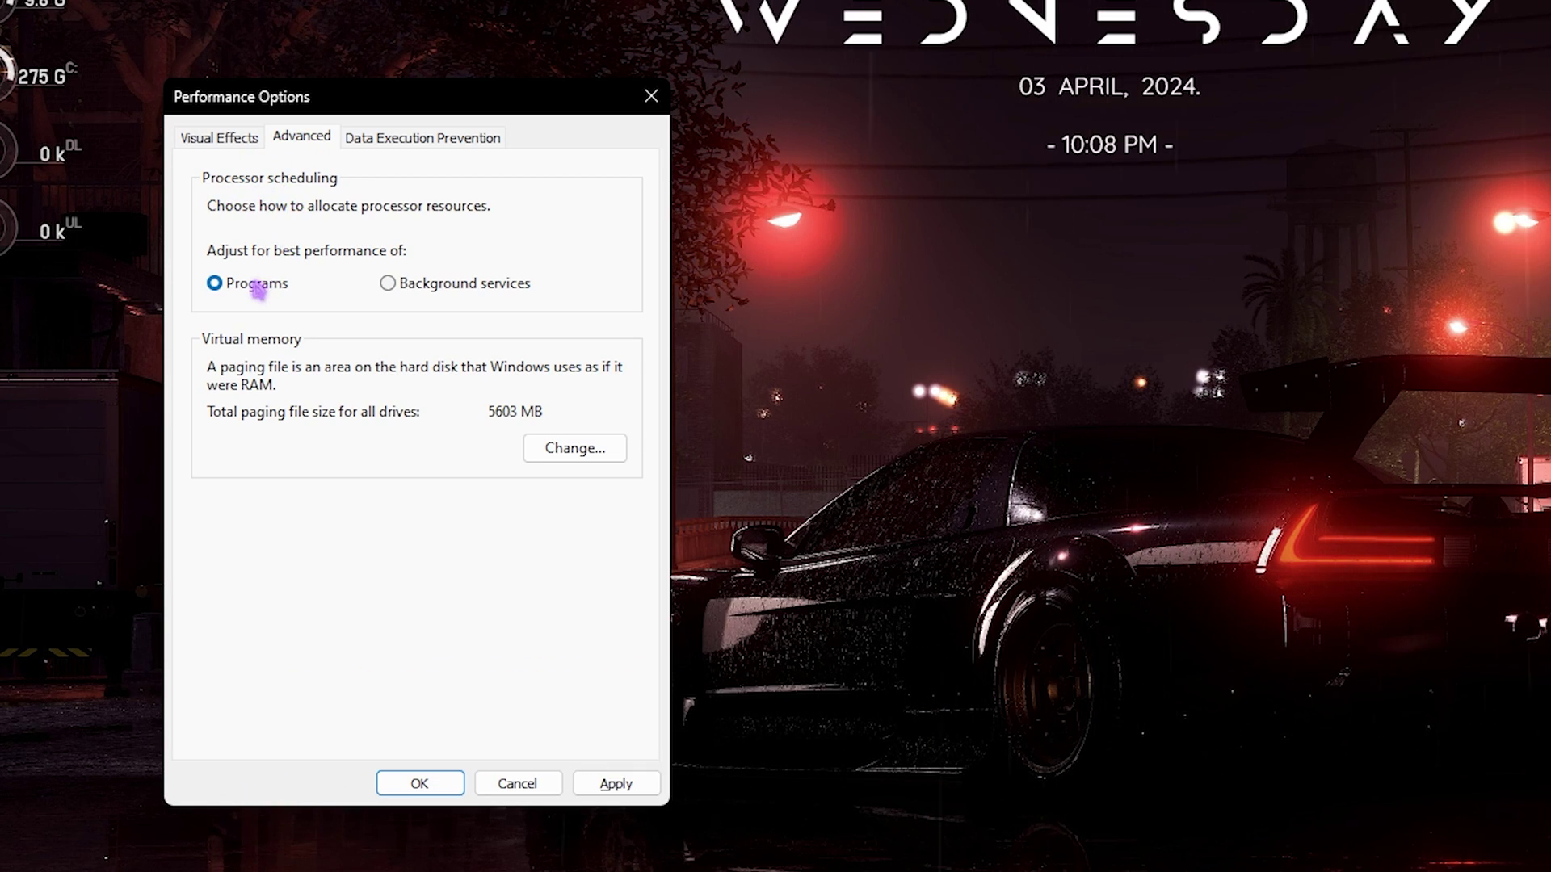
pyautogui.click(557, 449)
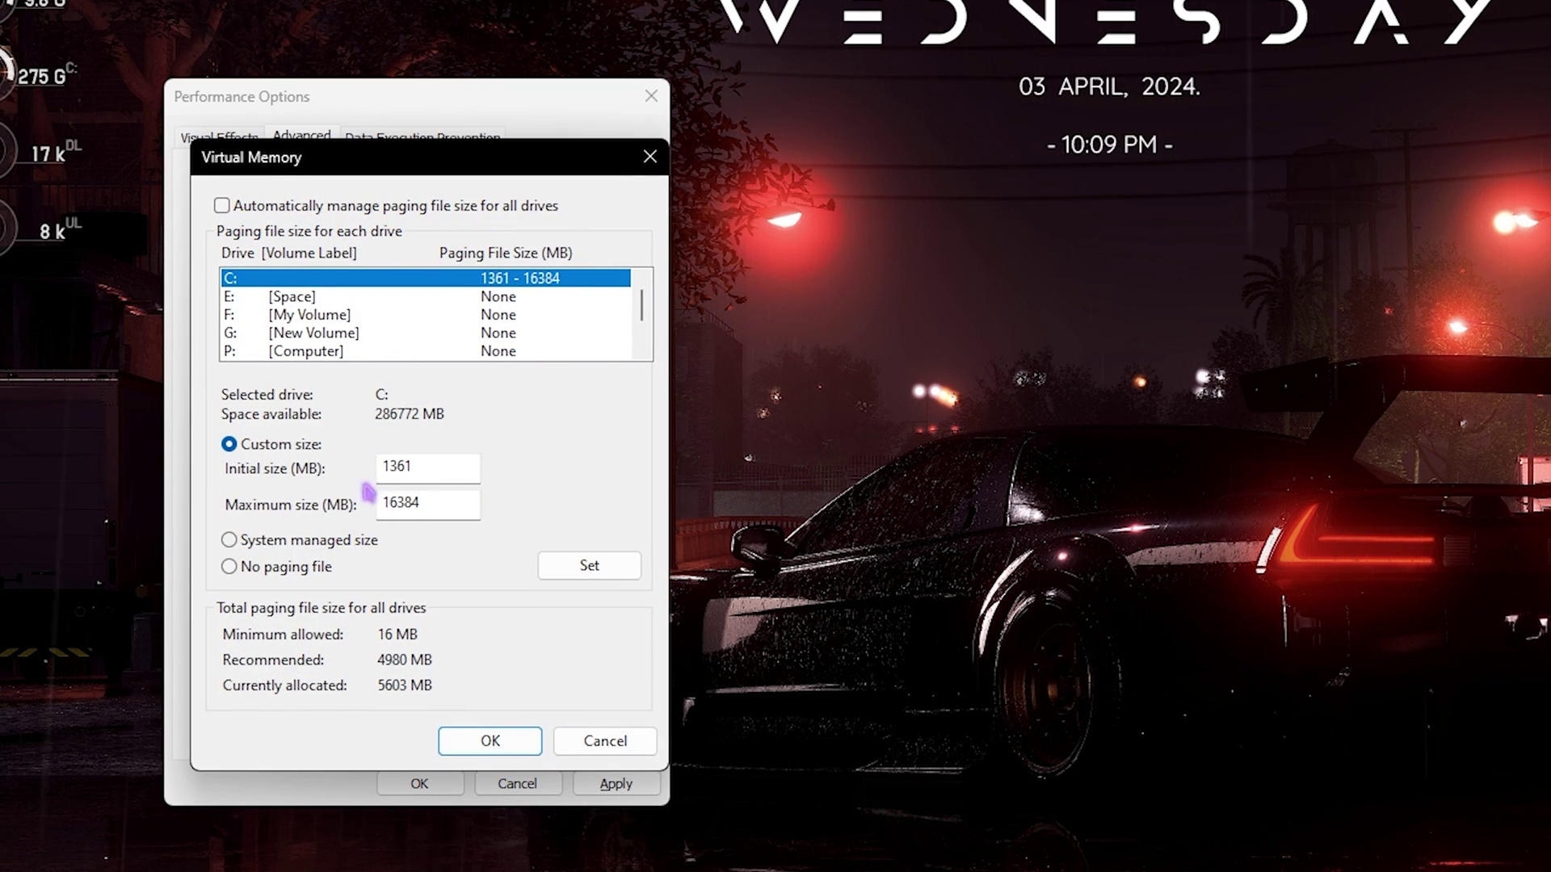
# - Check the paging size fields and the installed physical memory in System Information
pyautogui.moveTo(441, 465); pyautogui.dragTo(291, 460)
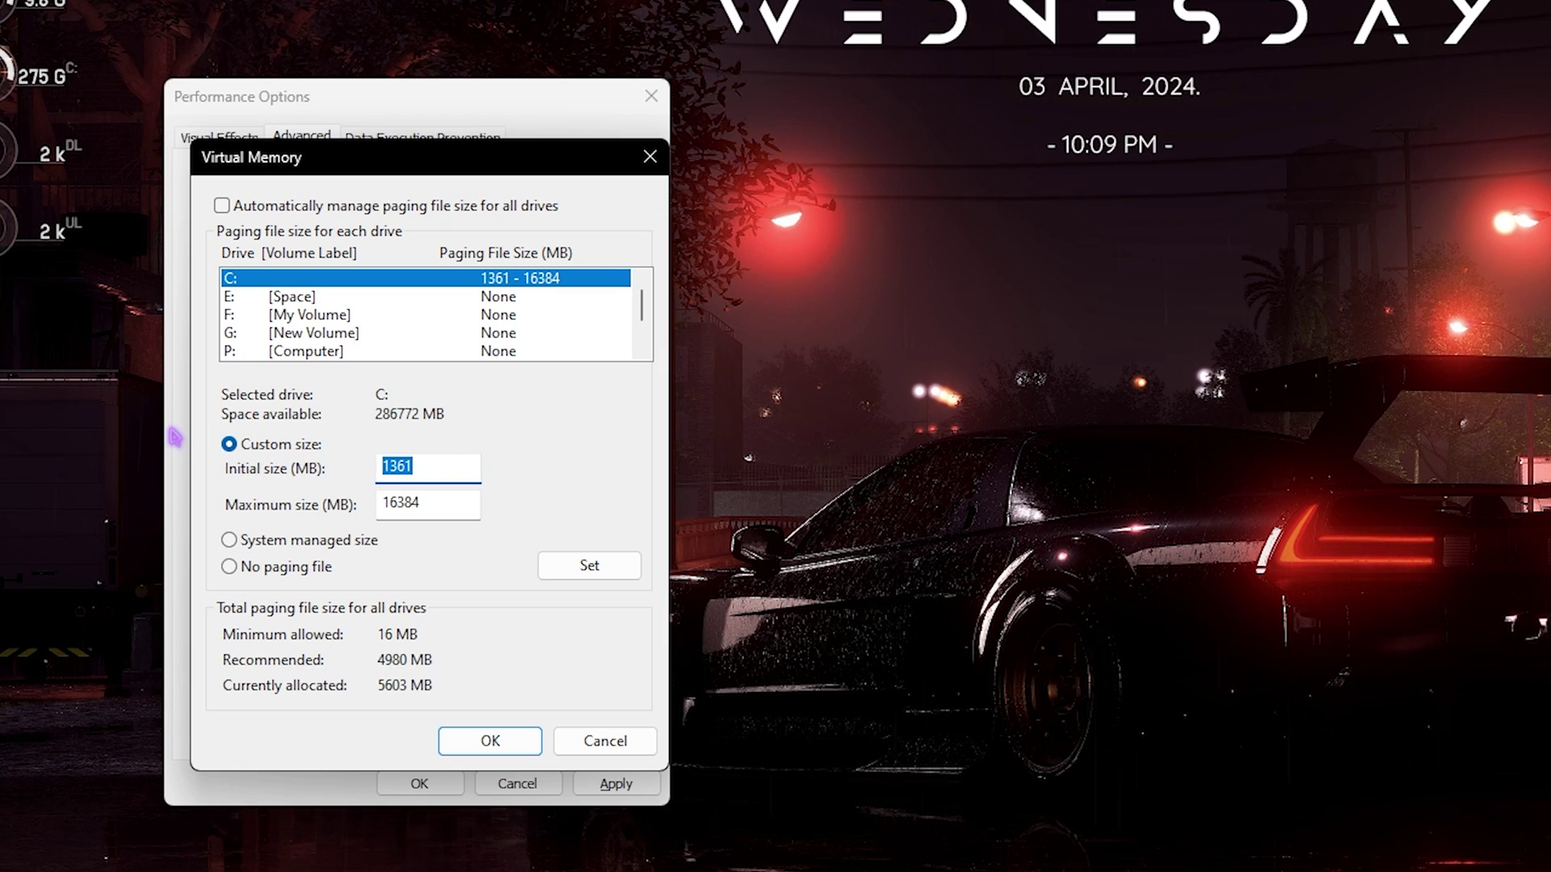
pyautogui.moveTo(412, 509); pyautogui.dragTo(322, 501)
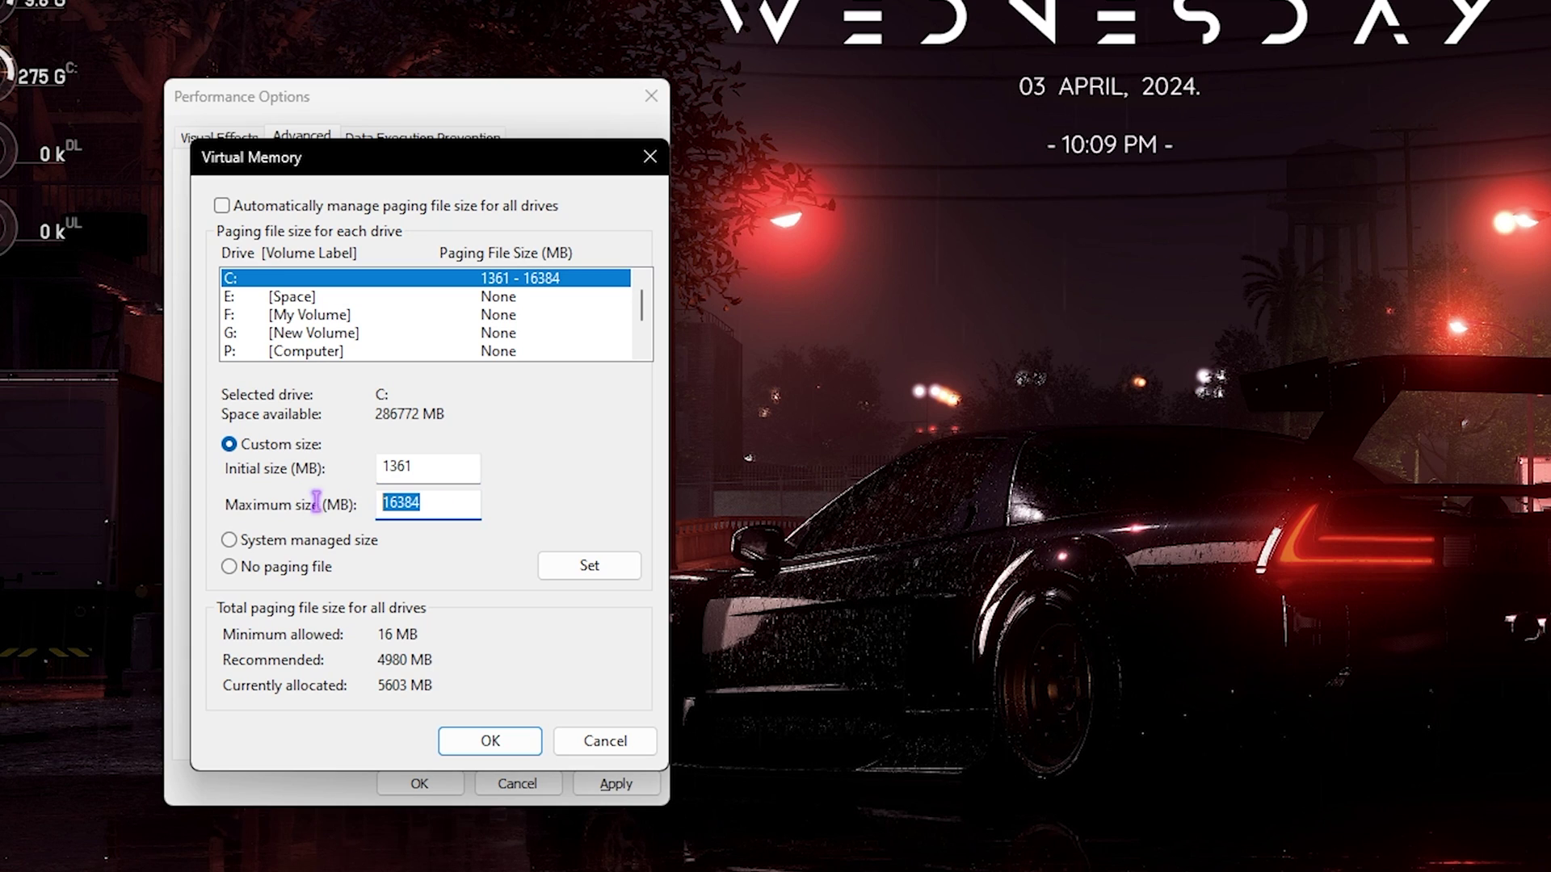
pyautogui.click(418, 466)
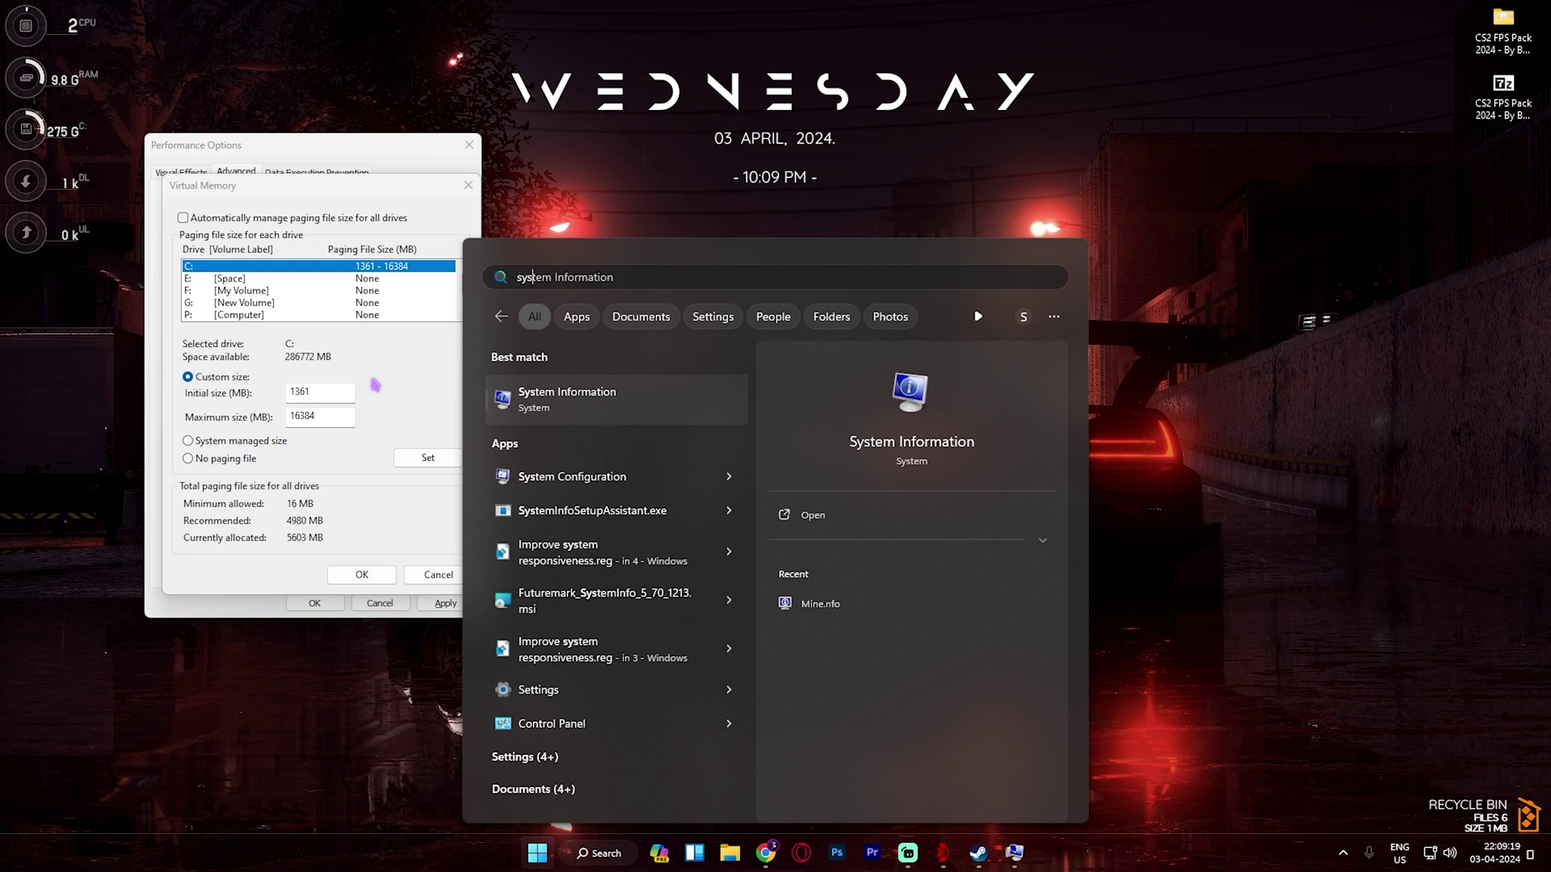
pyautogui.press('Return')
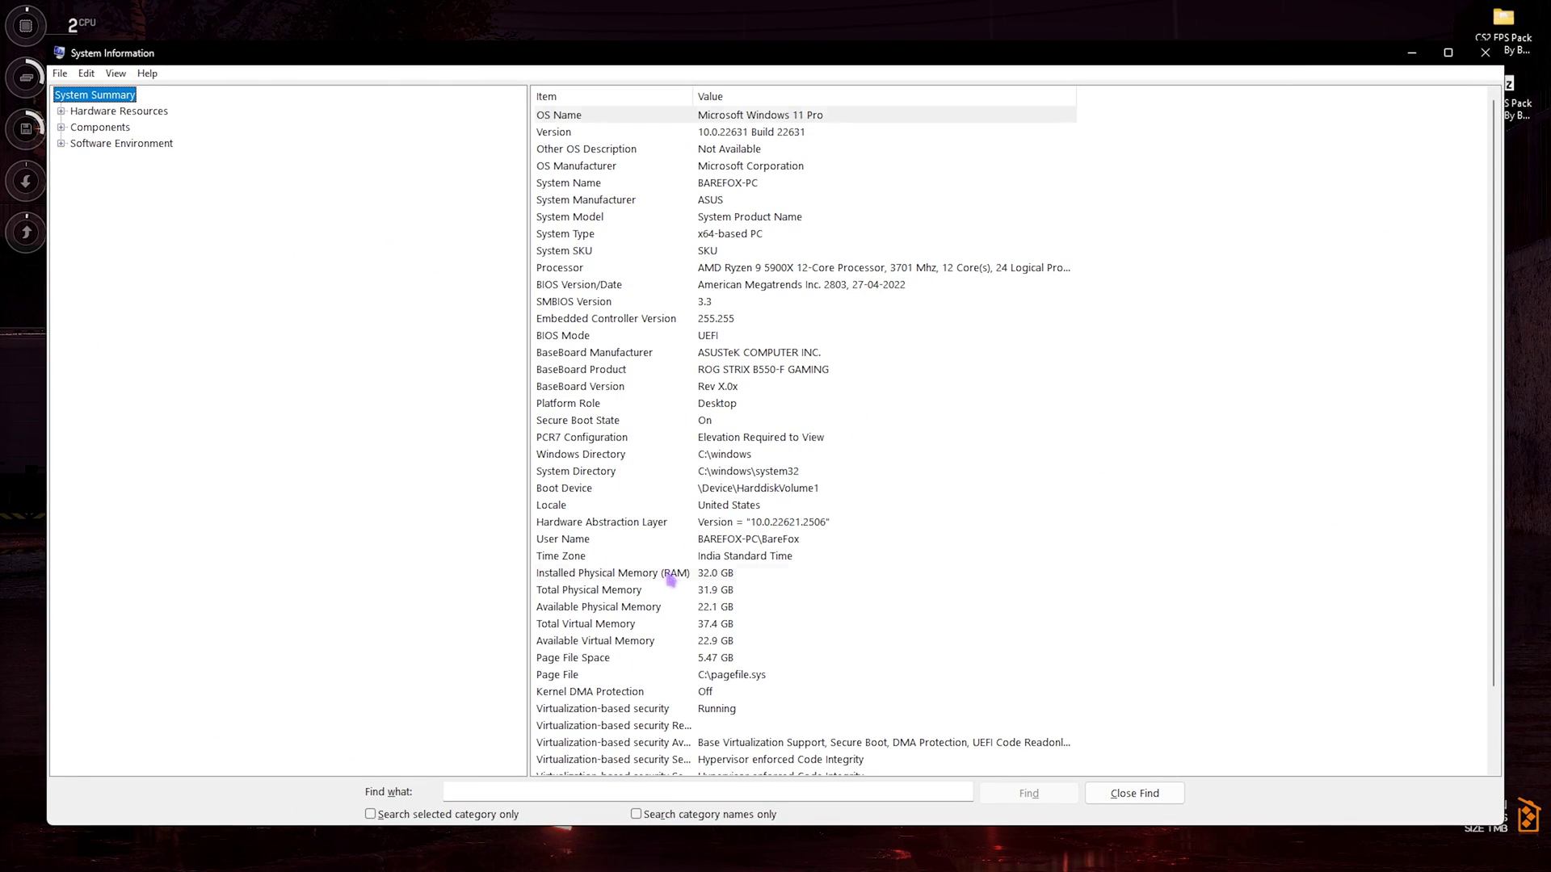
pyautogui.click(658, 574)
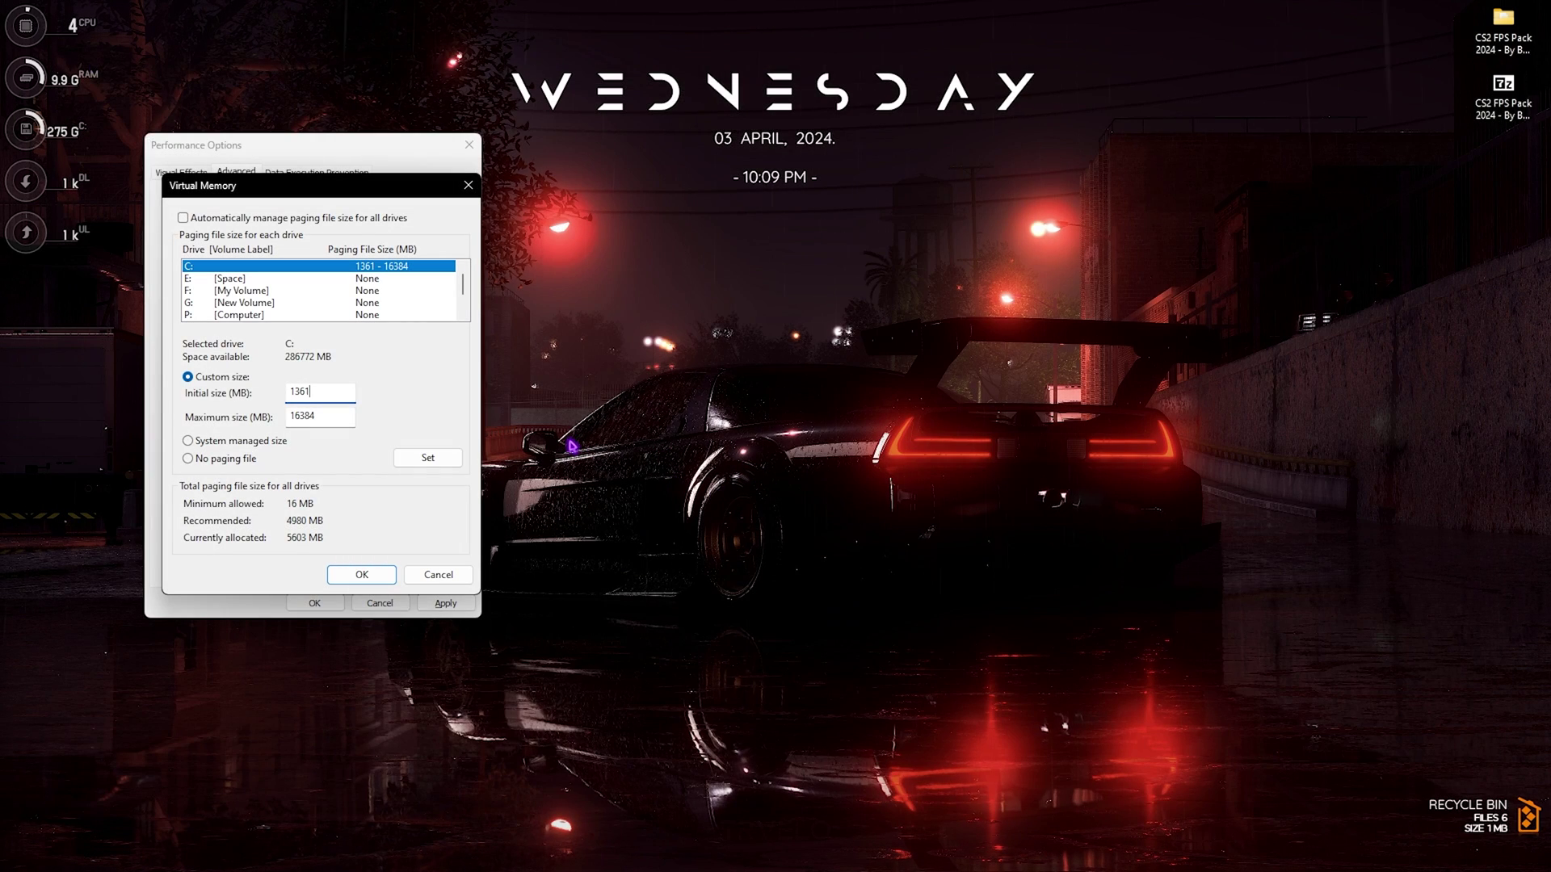
# - Calculate 32 × 1024 ÷ 2 = 16,384 in Calculator
pyautogui.press('super')
pyautogui.write('calculator')
pyautogui.press('Return')
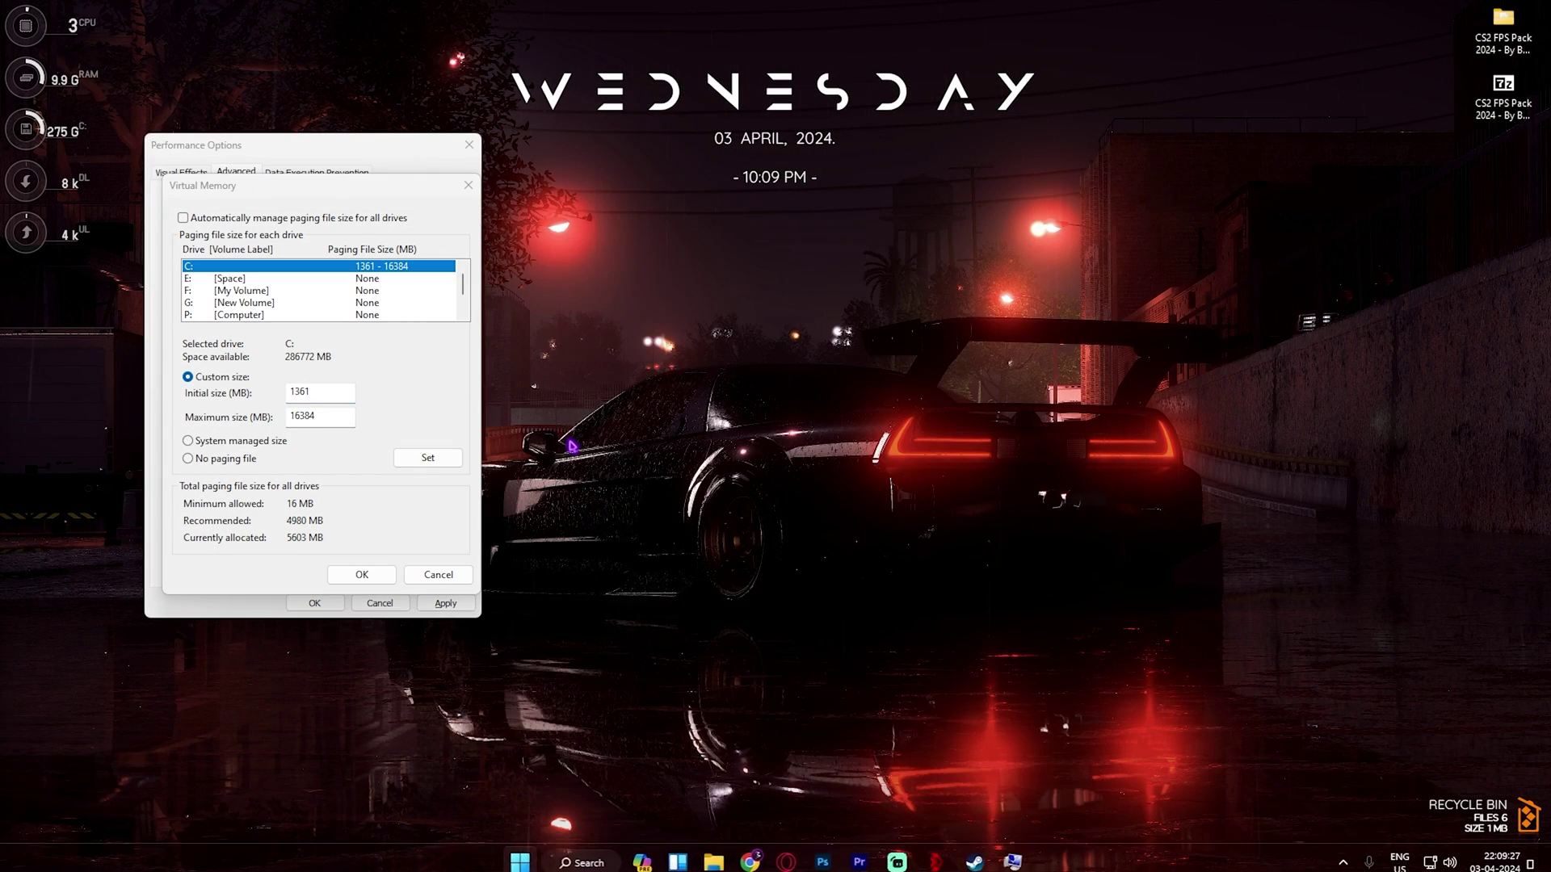
pyautogui.click(709, 634)
pyautogui.click(905, 421)
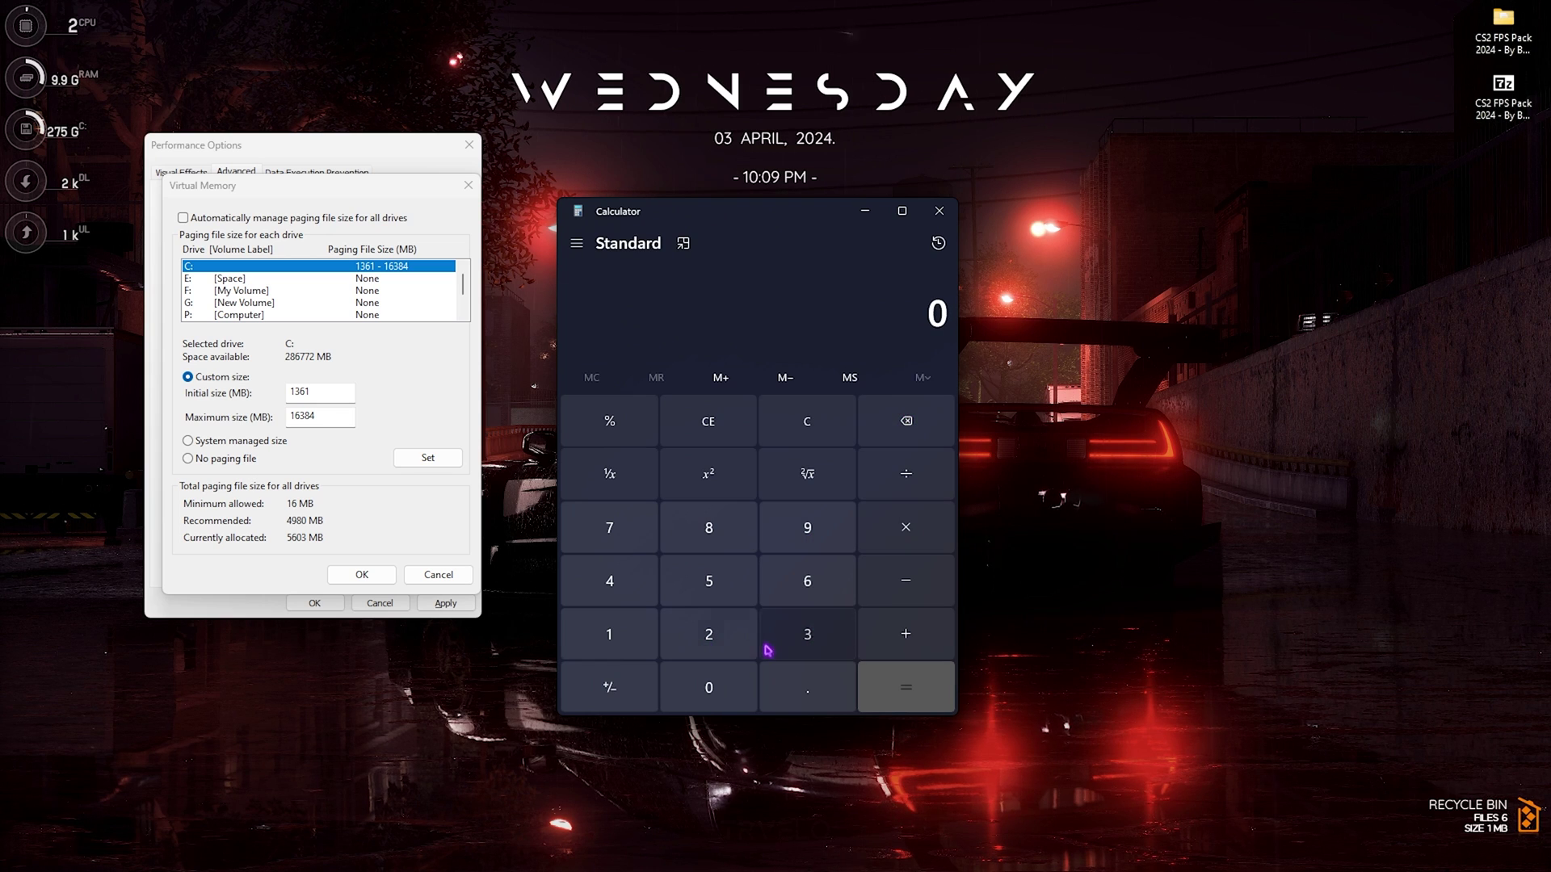
pyautogui.click(807, 634)
pyautogui.click(709, 634)
pyautogui.click(905, 527)
pyautogui.click(610, 634)
pyautogui.click(708, 688)
pyautogui.click(709, 634)
pyautogui.press('4')
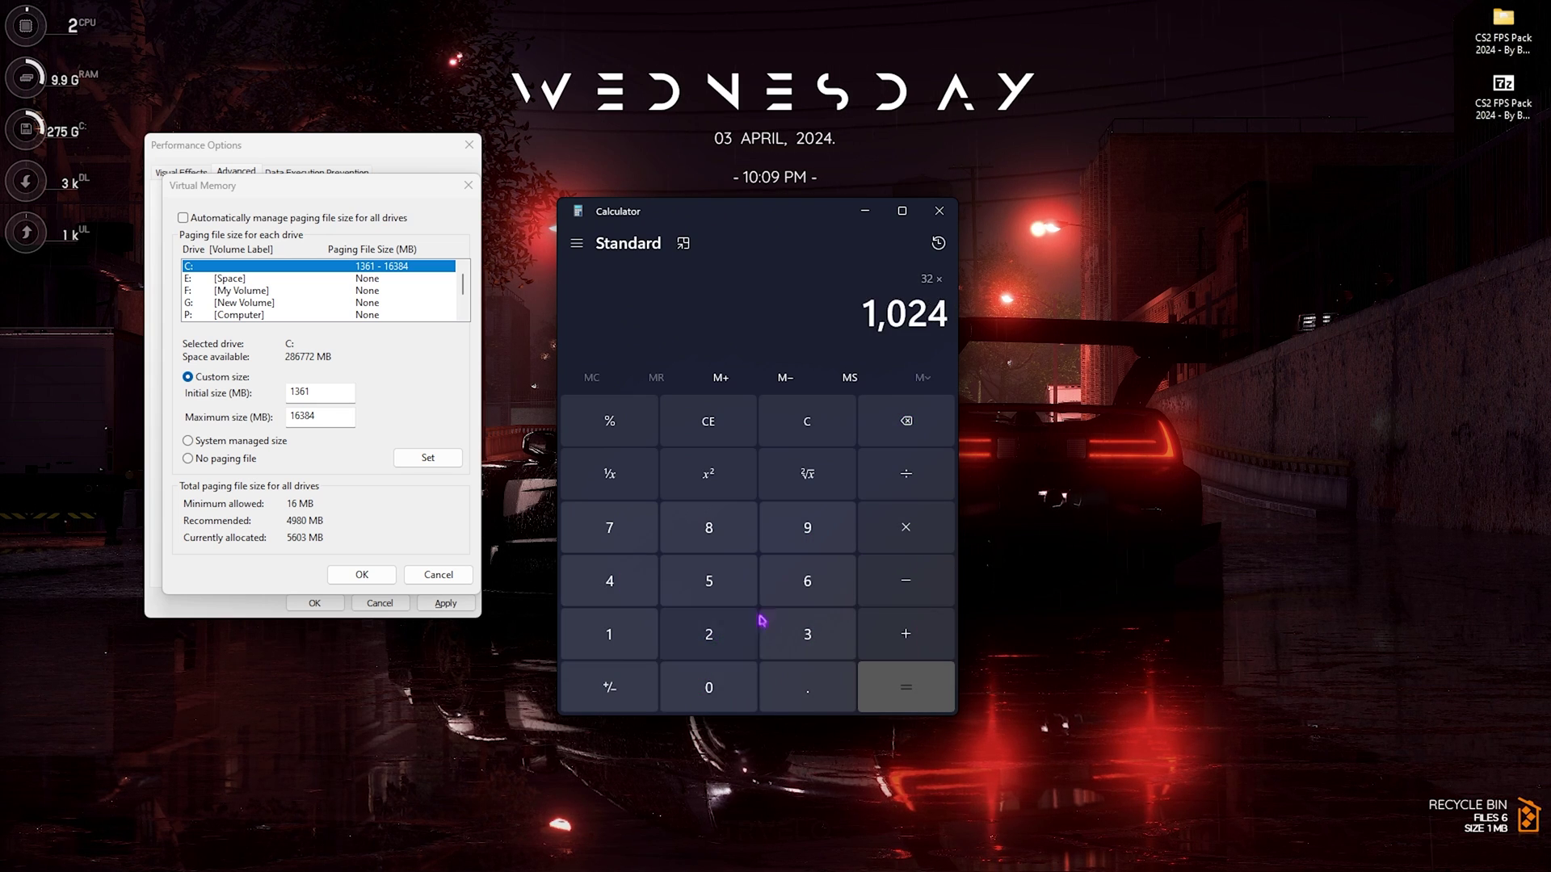
pyautogui.press('Return')
pyautogui.click(906, 473)
pyautogui.click(709, 634)
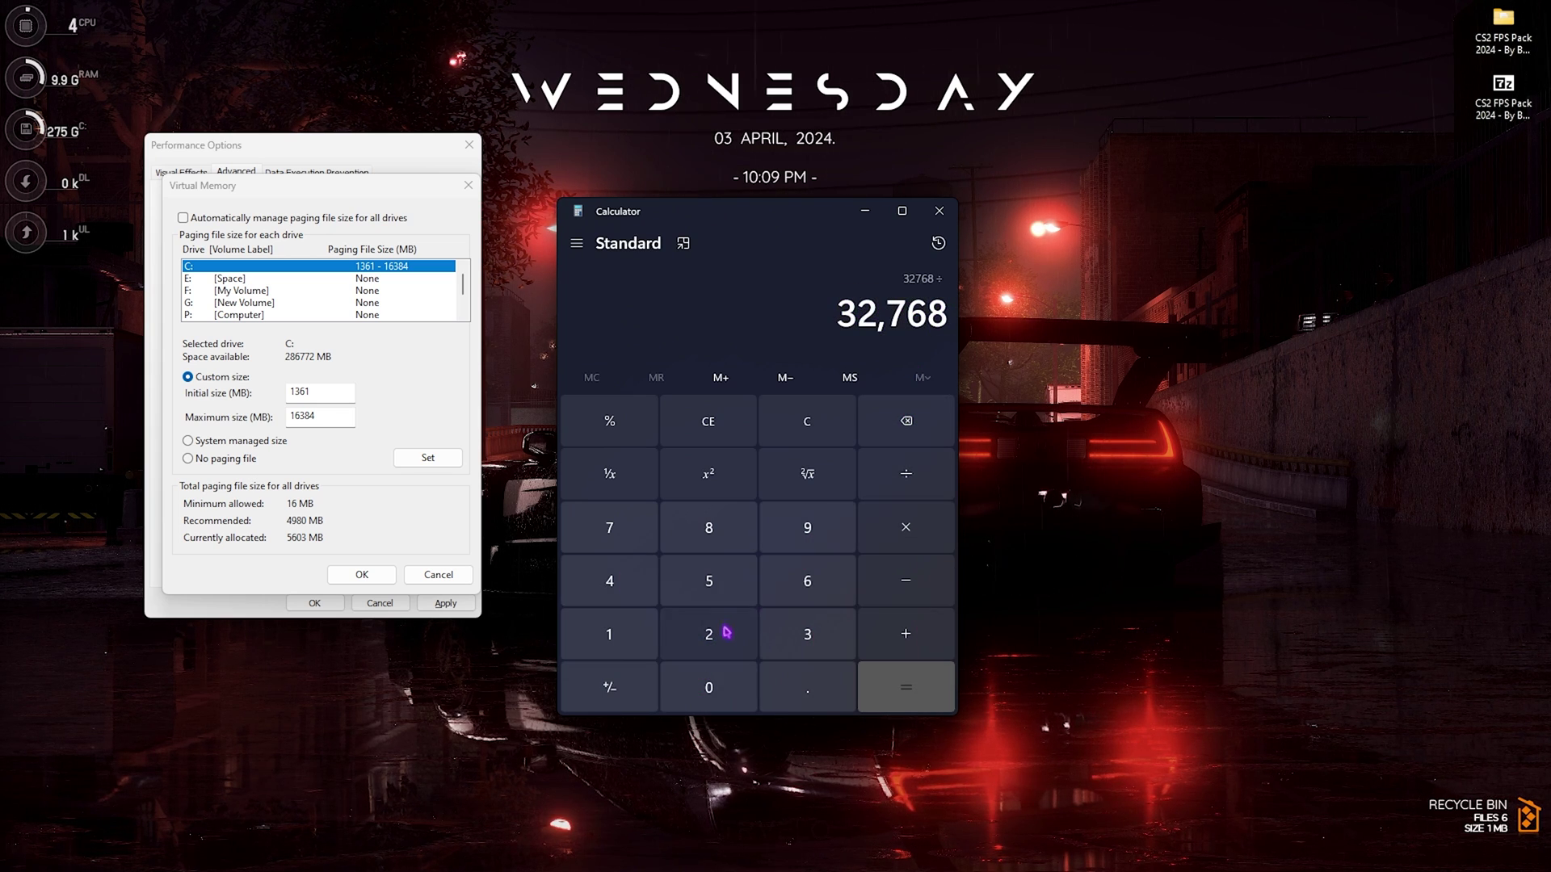
pyautogui.click(897, 671)
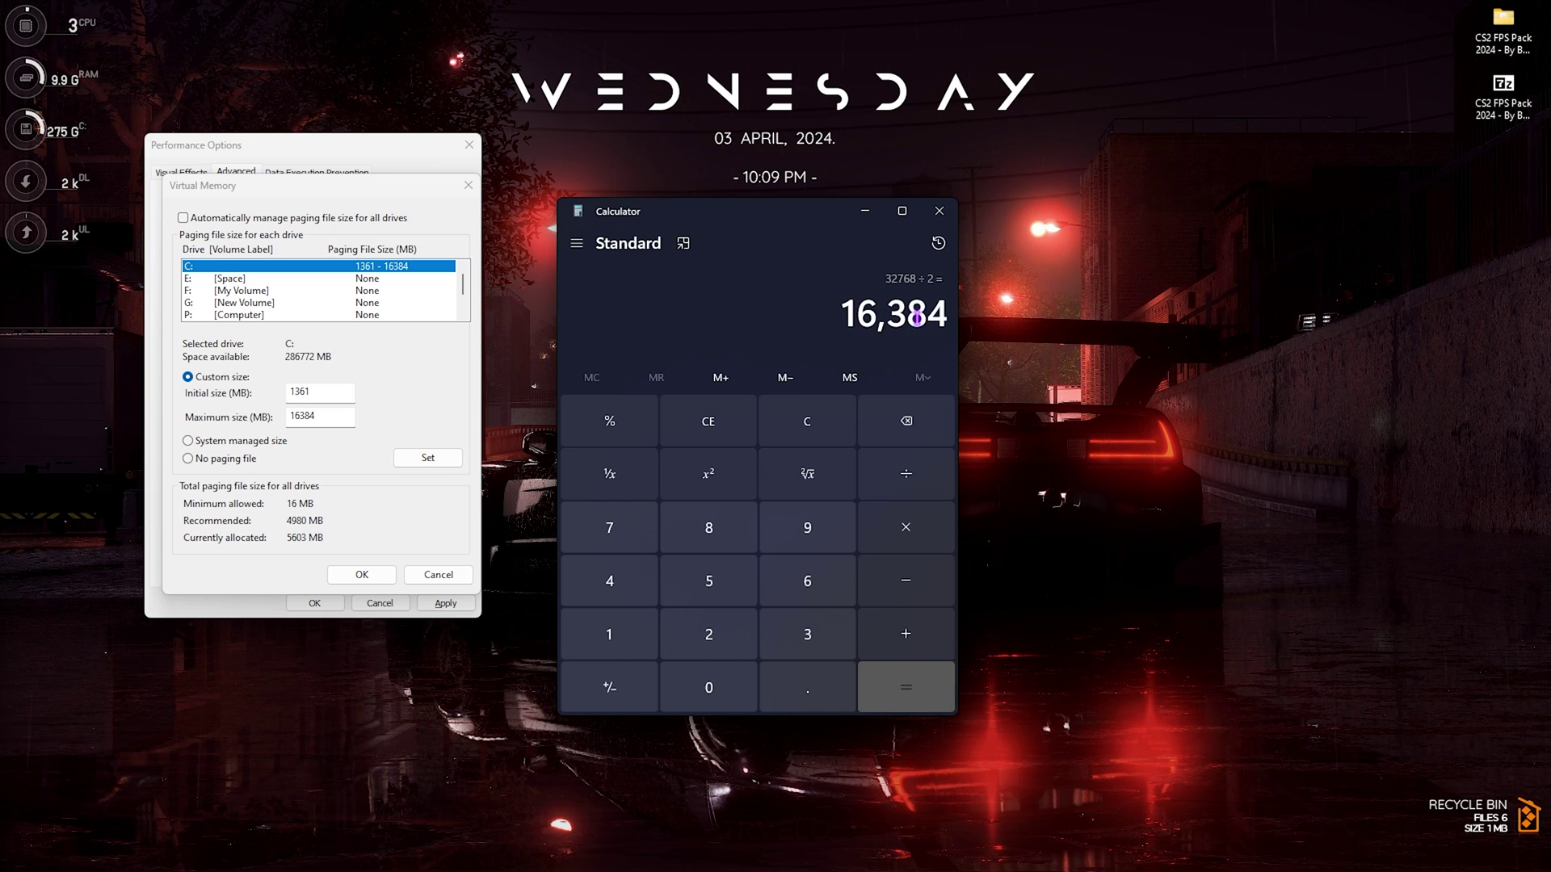
pyautogui.moveTo(917, 318); pyautogui.dragTo(818, 324)
# - Apply the custom C: paging file of 1361–16384 MB and close Performance Options
pyautogui.hotkey('alt', 'Tab')
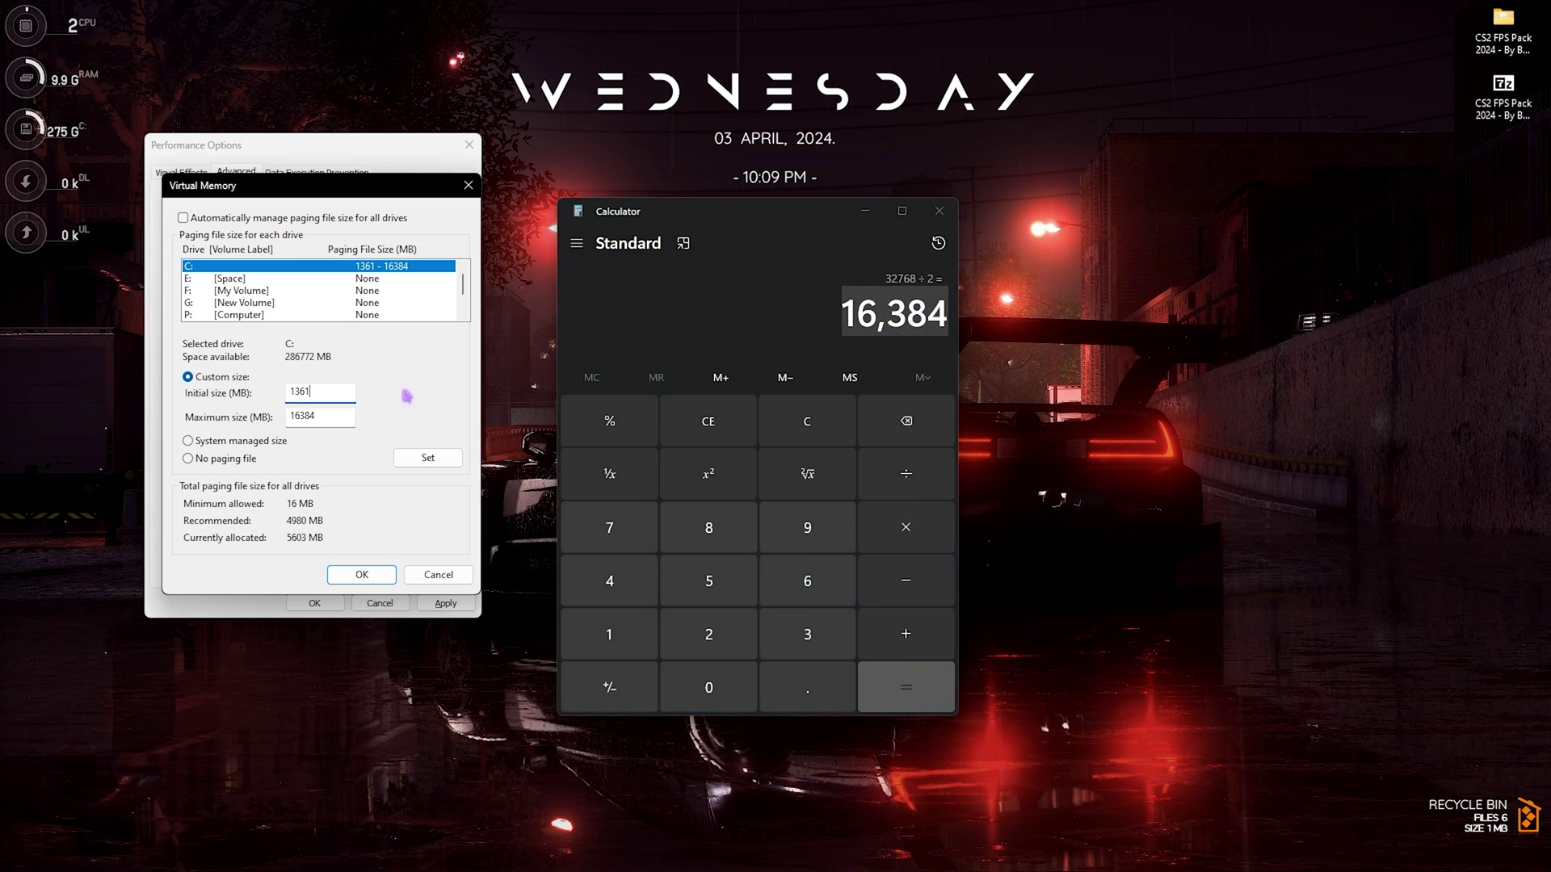
pyautogui.click(938, 212)
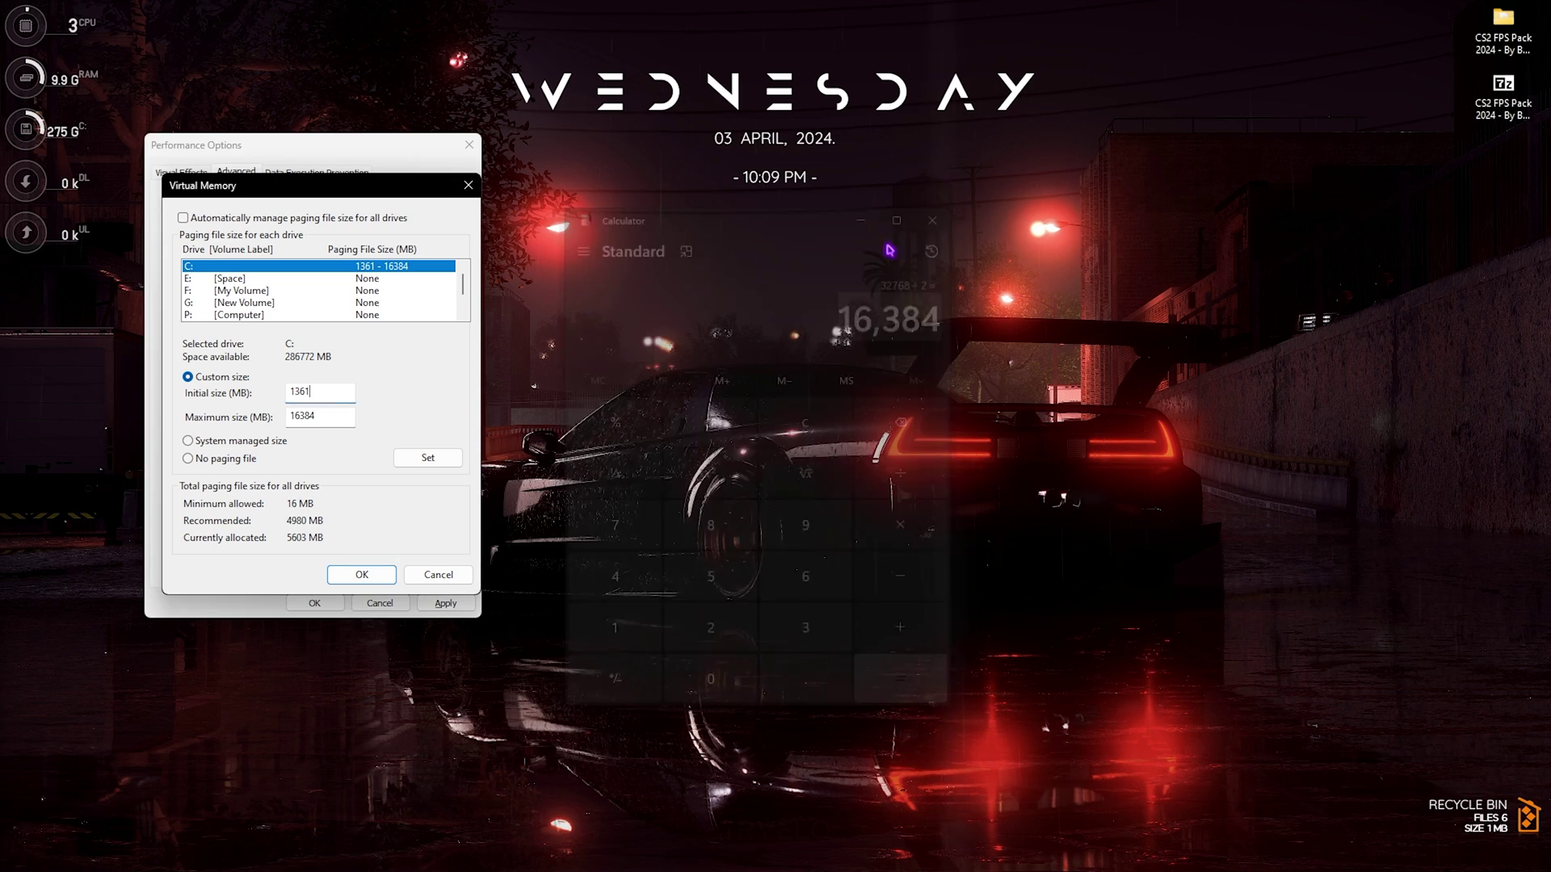
pyautogui.click(428, 458)
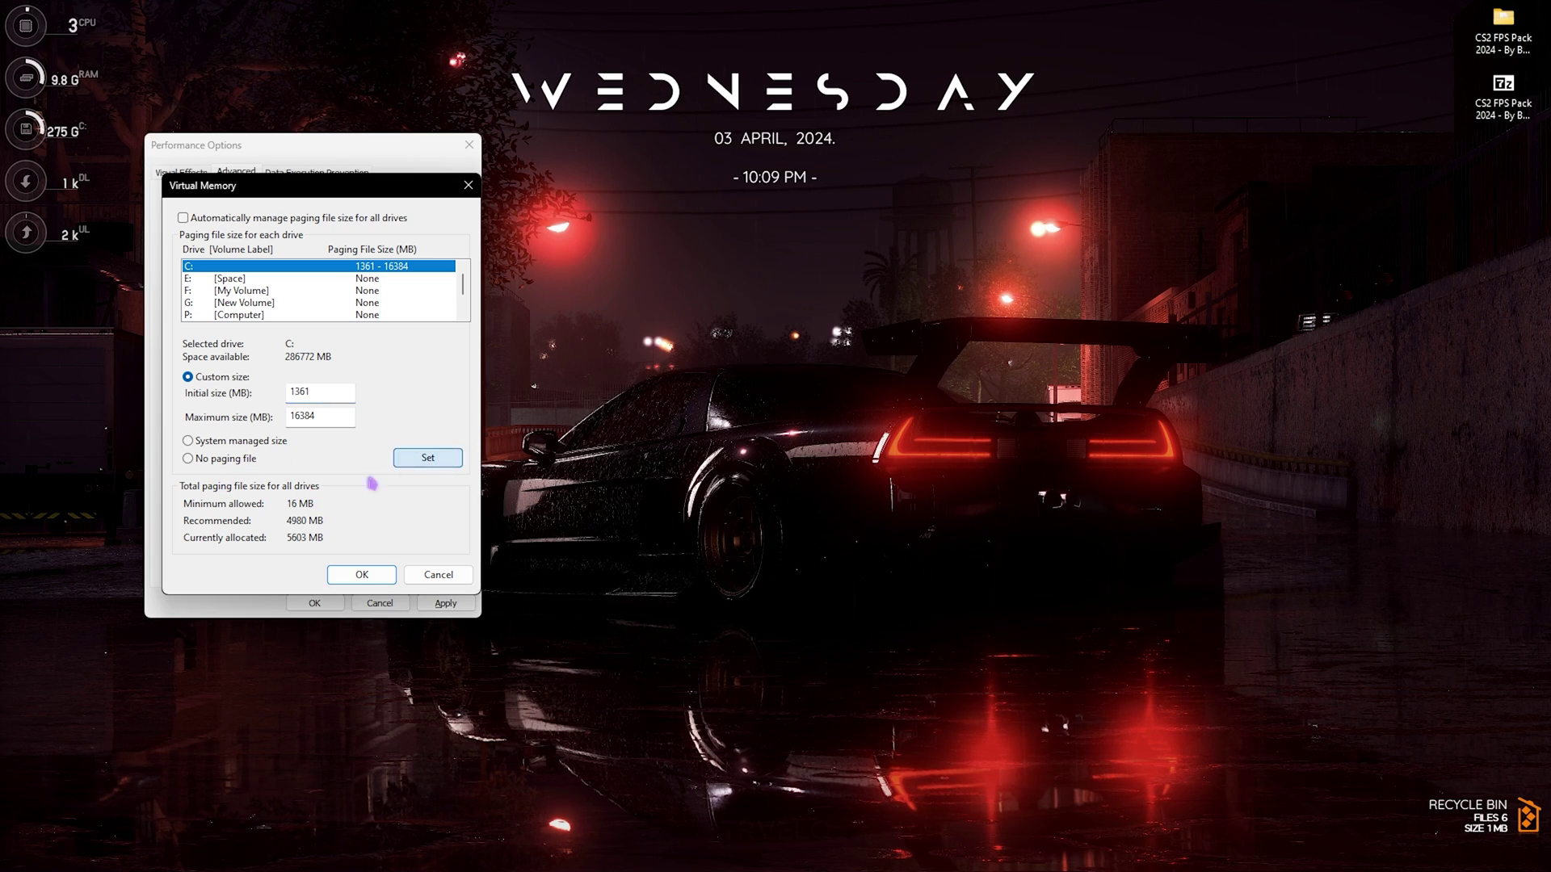
pyautogui.click(362, 574)
pyautogui.press('Return')
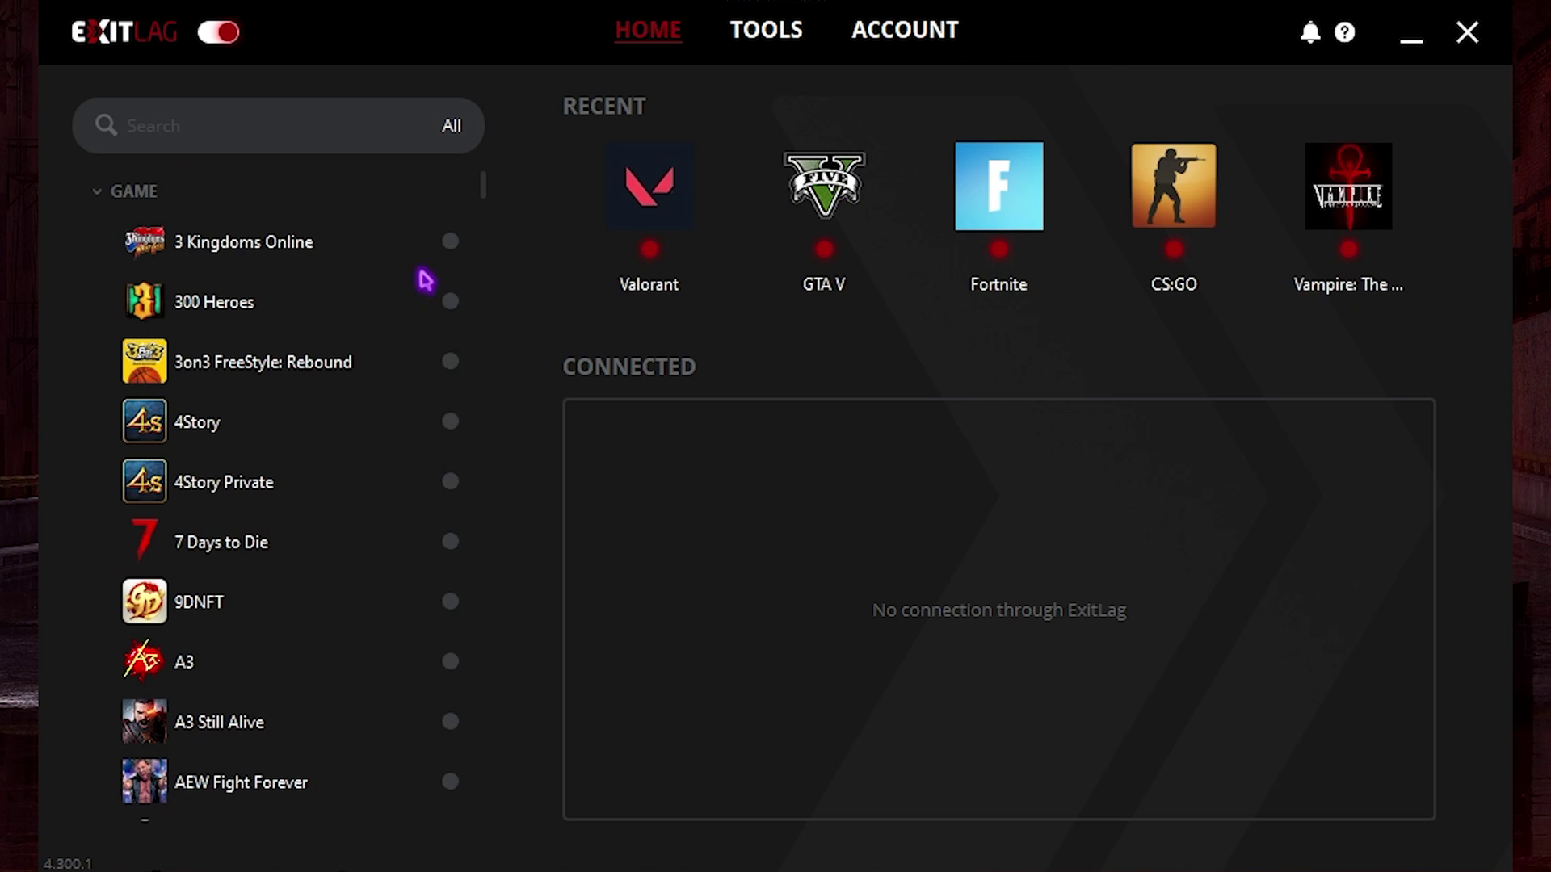
# - Find Counter-Strike 2 in ExitLag, set its region to IN Mumbai01 and apply routes
pyautogui.click(296, 137)
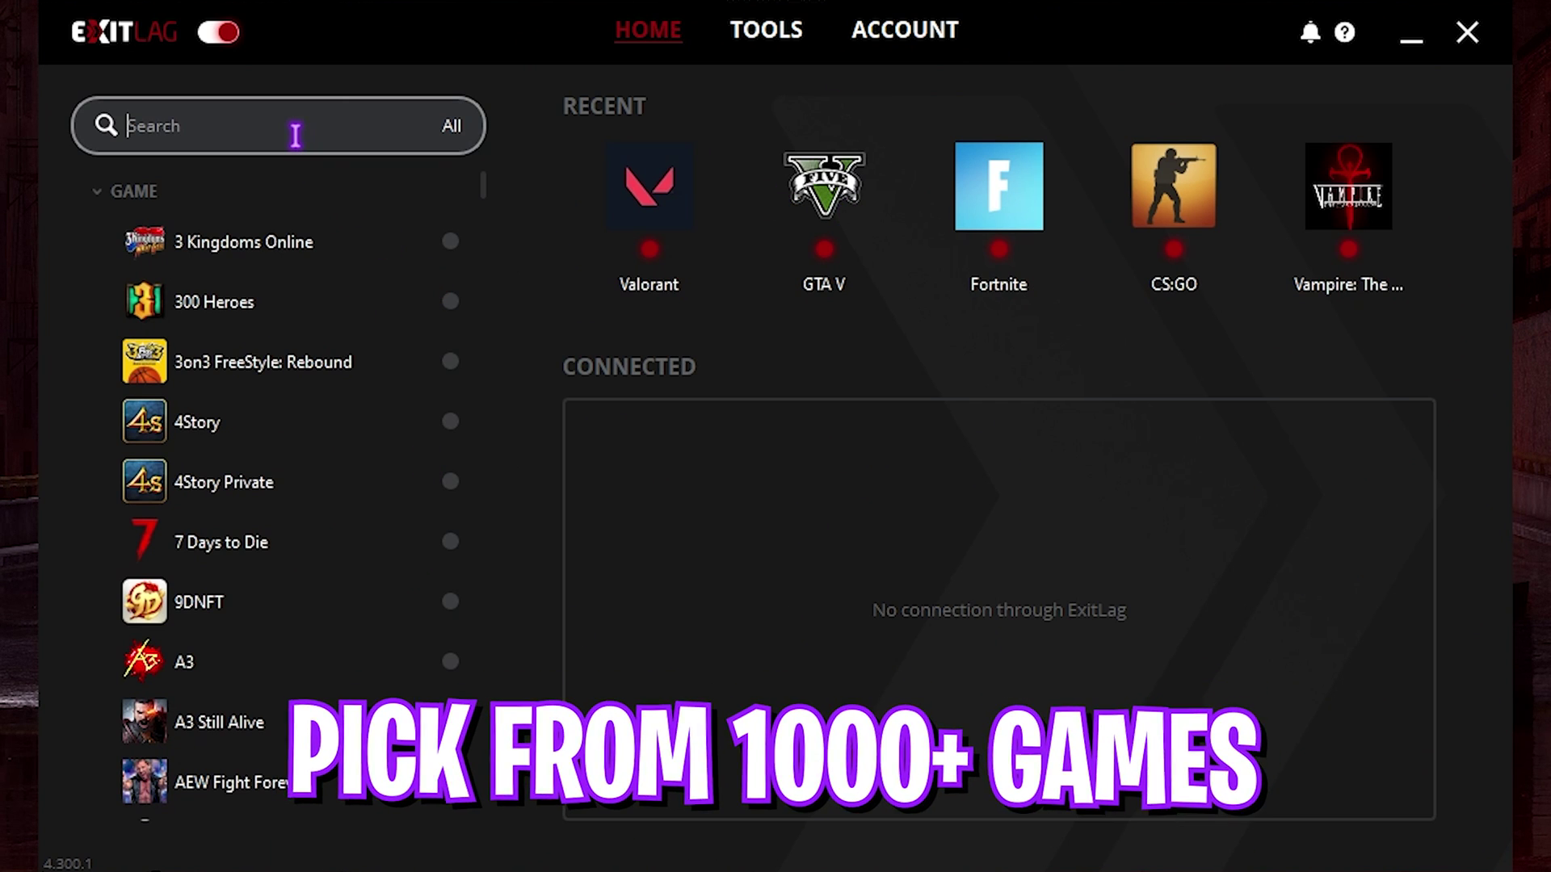
pyautogui.write('CS2')
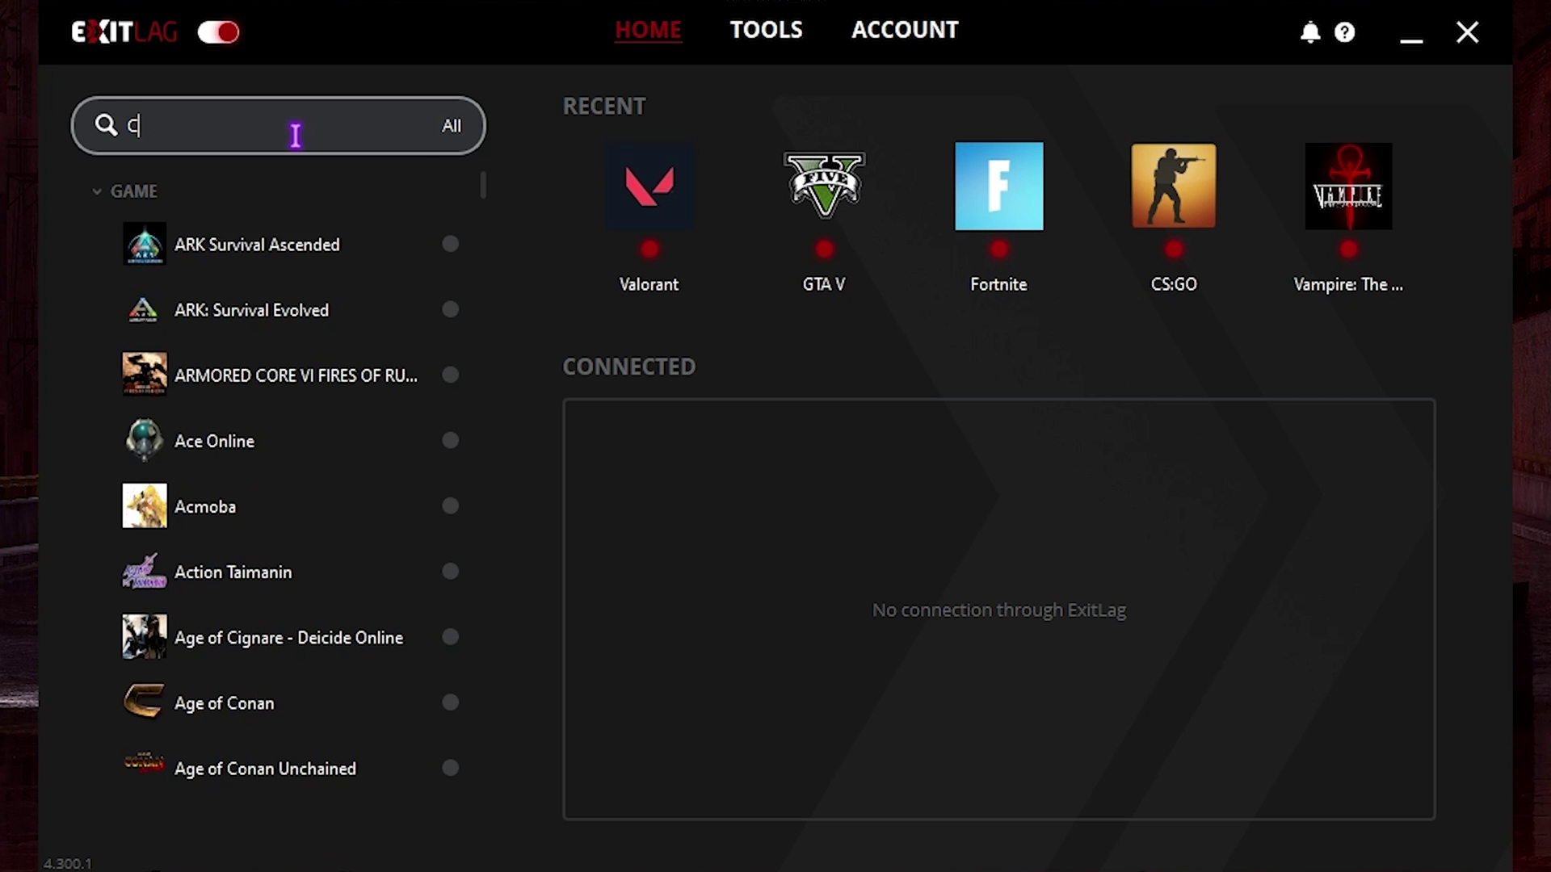
pyautogui.click(244, 323)
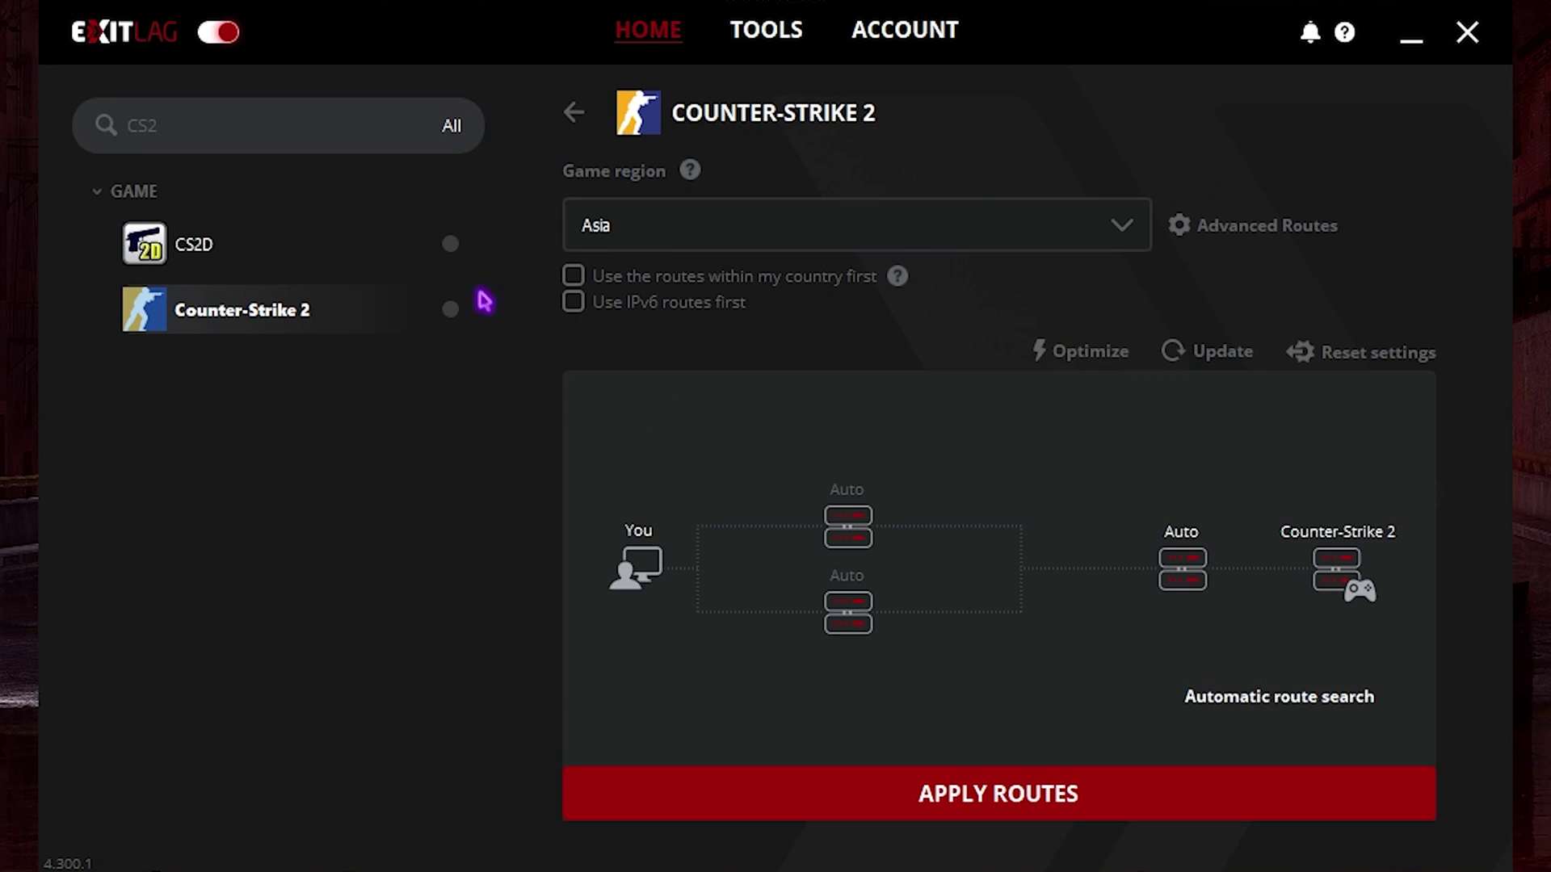
pyautogui.click(691, 229)
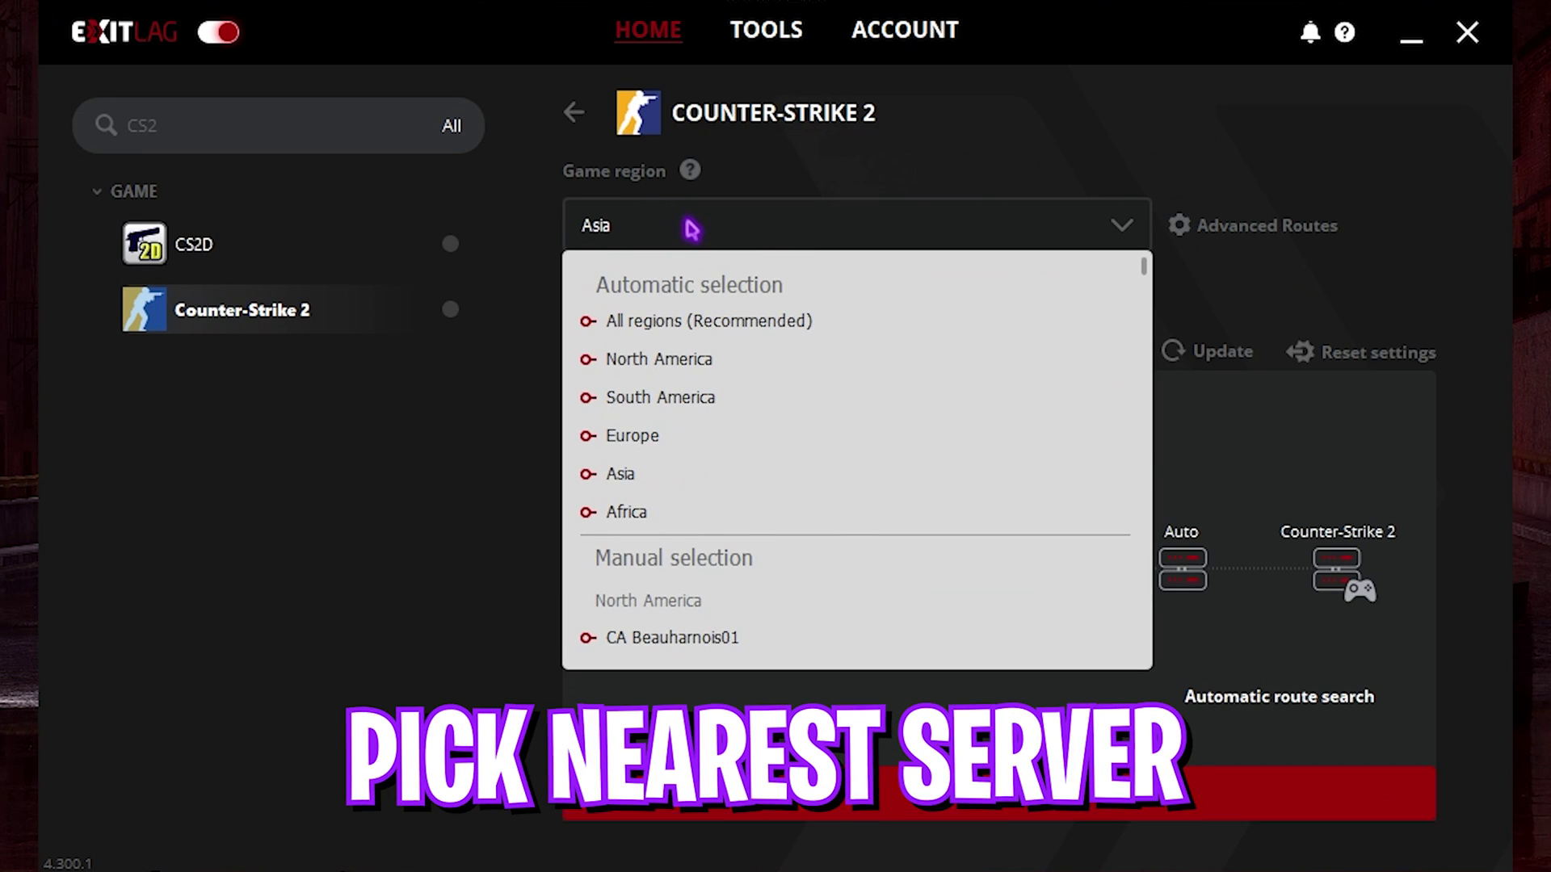
pyautogui.scroll(-15, 670, 416)
pyautogui.click(652, 398)
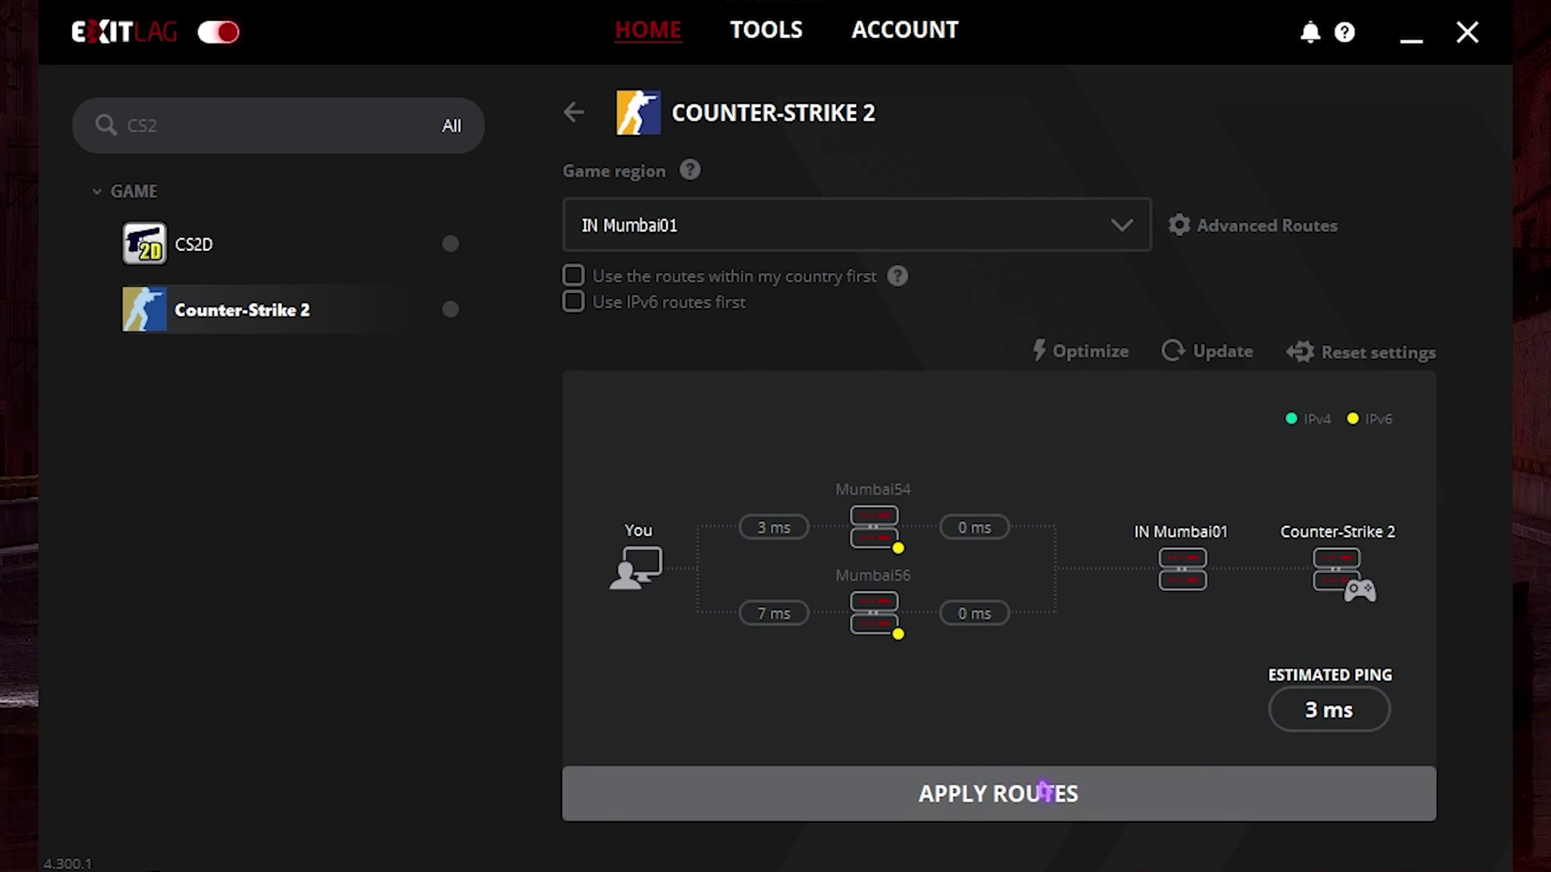
pyautogui.click(1046, 793)
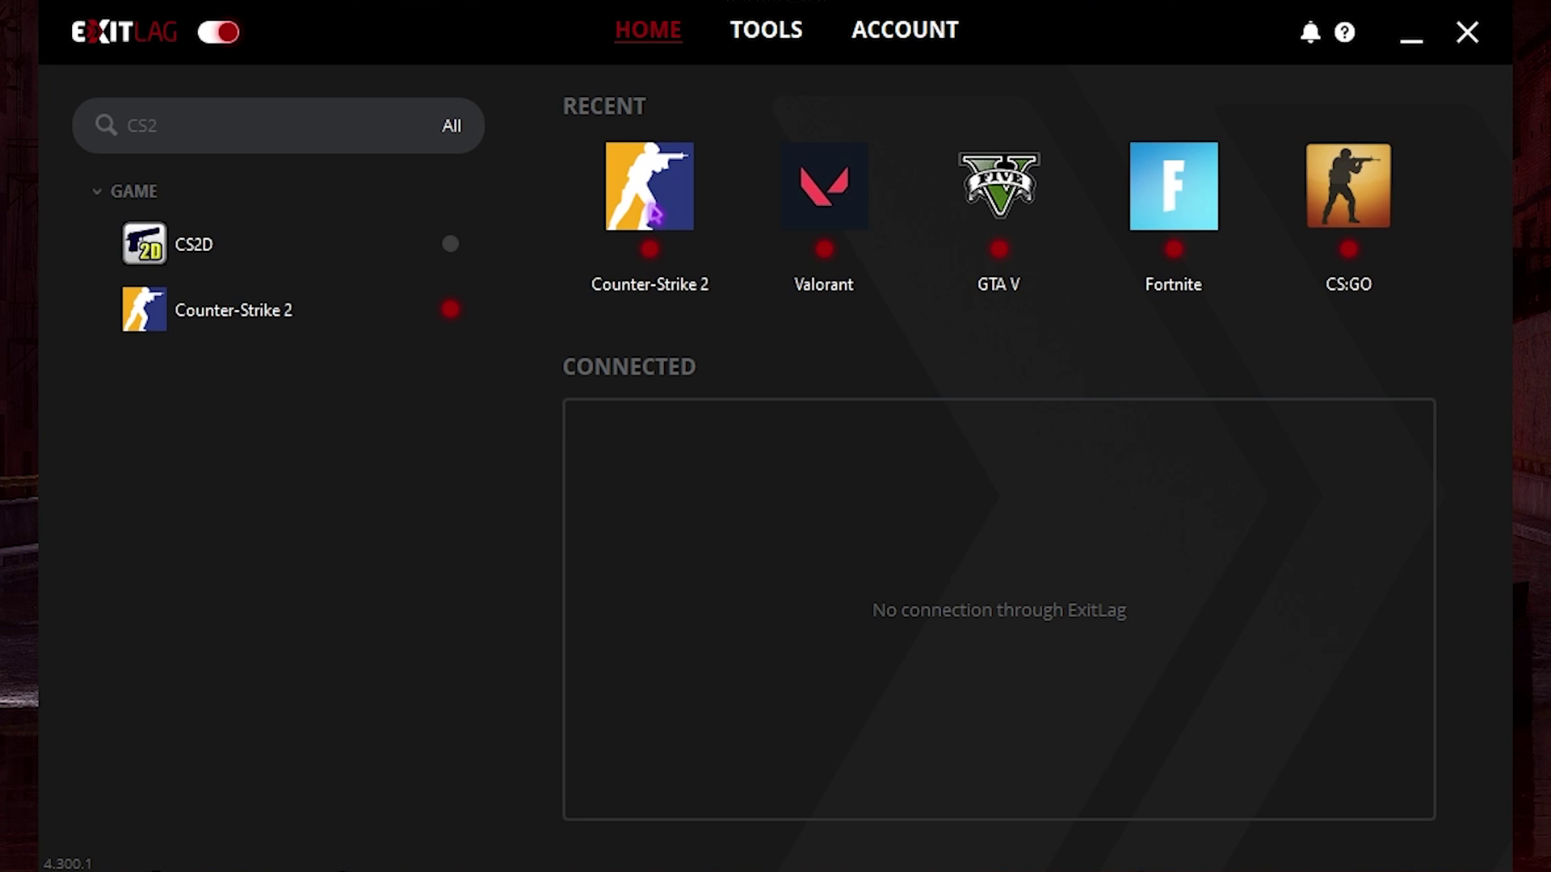
# - Switch on Disable Core Parking under ExitLag's Tools > FPS Boost
pyautogui.click(754, 28)
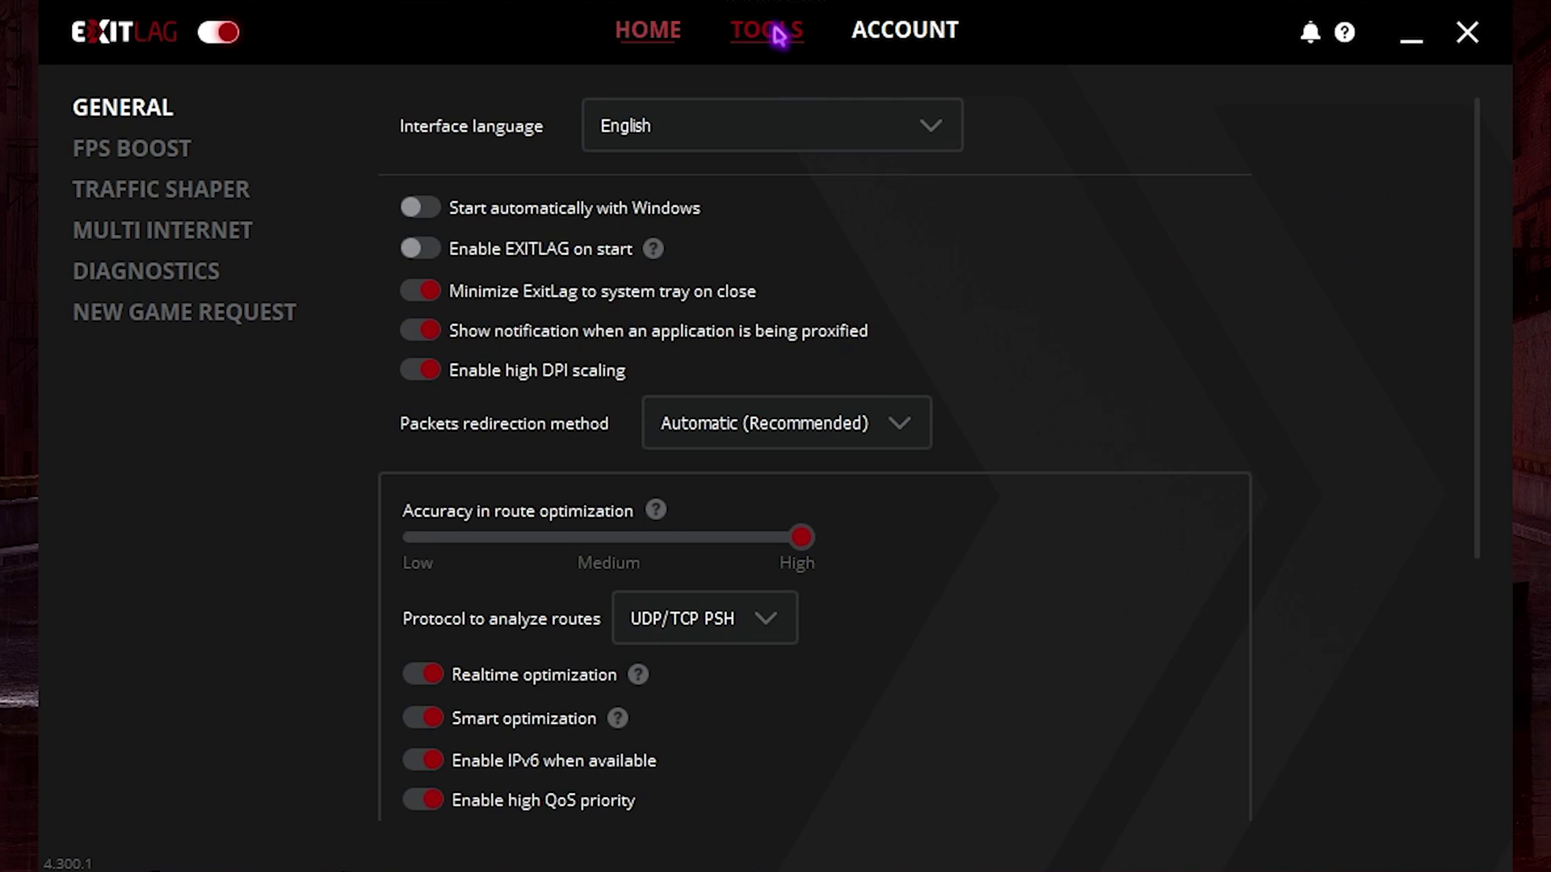
pyautogui.click(109, 155)
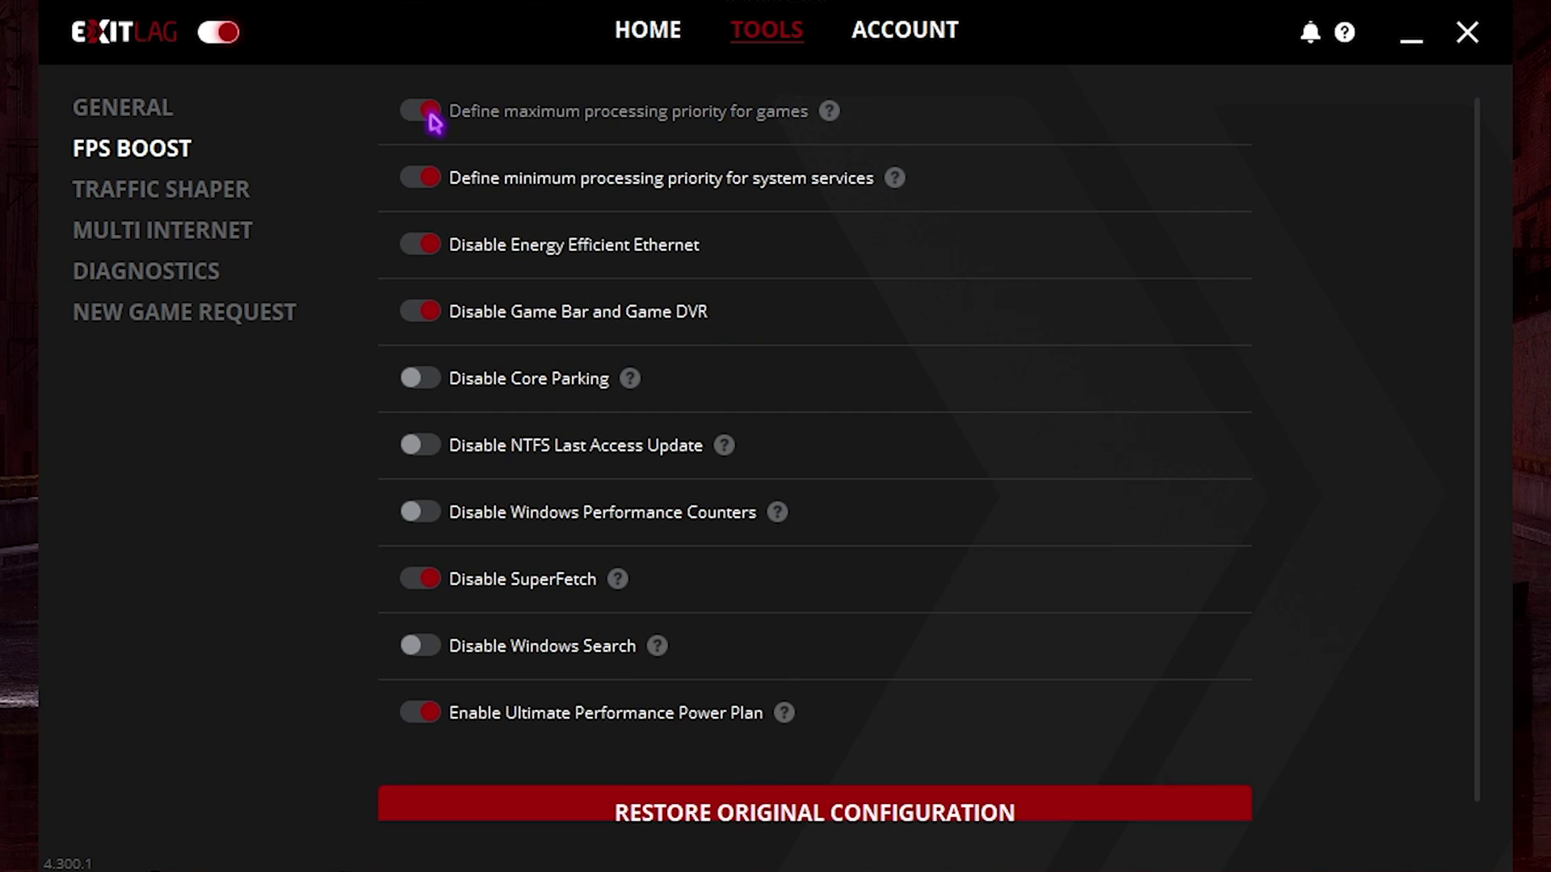
pyautogui.click(420, 378)
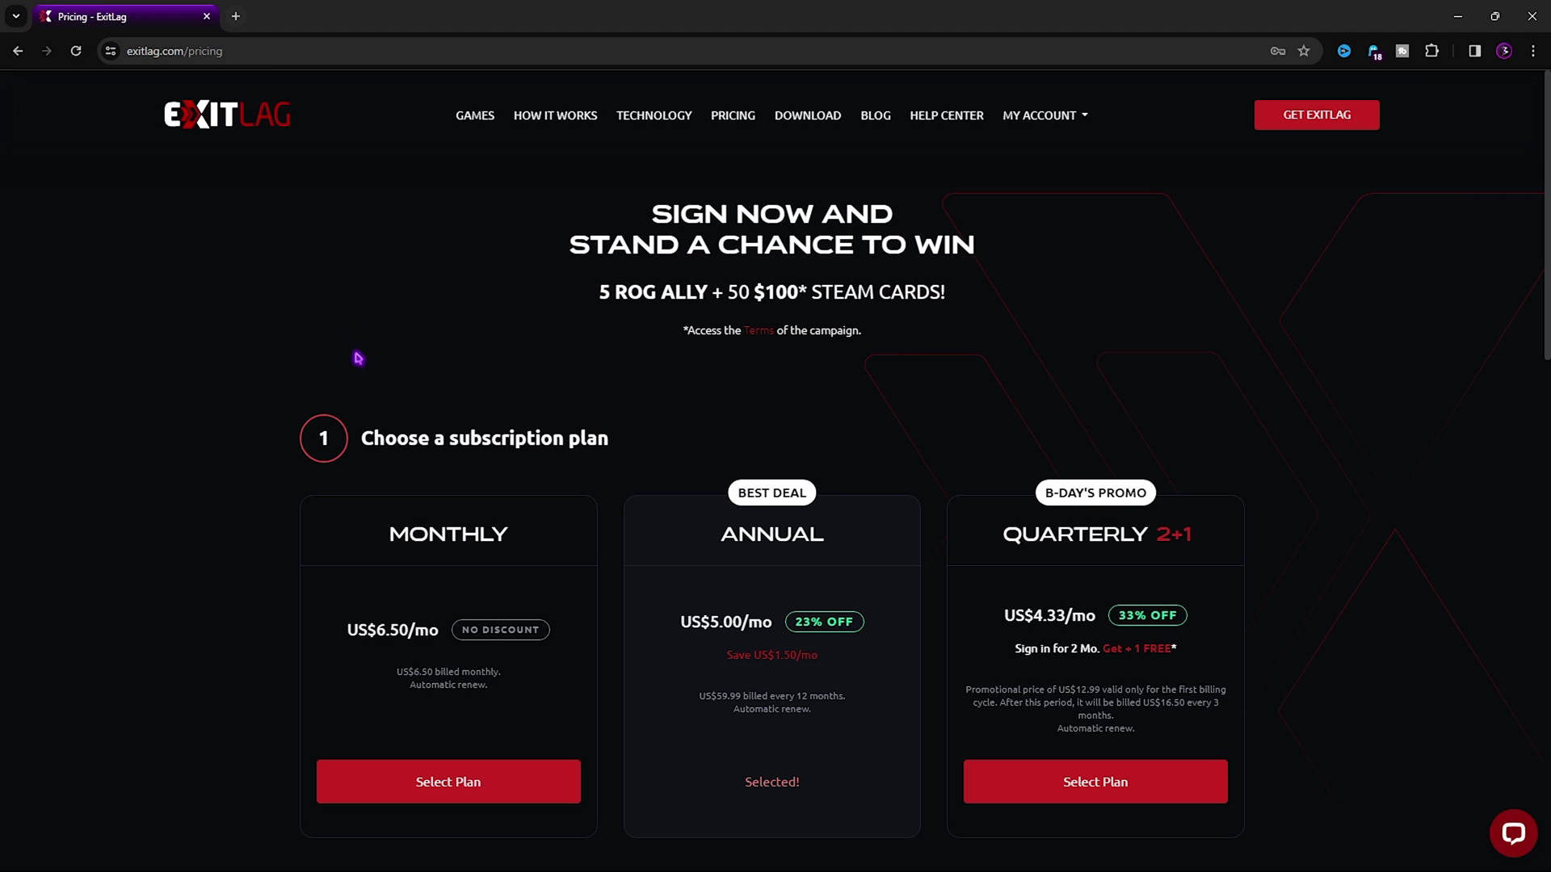
pyautogui.scroll(-1, 359, 358)
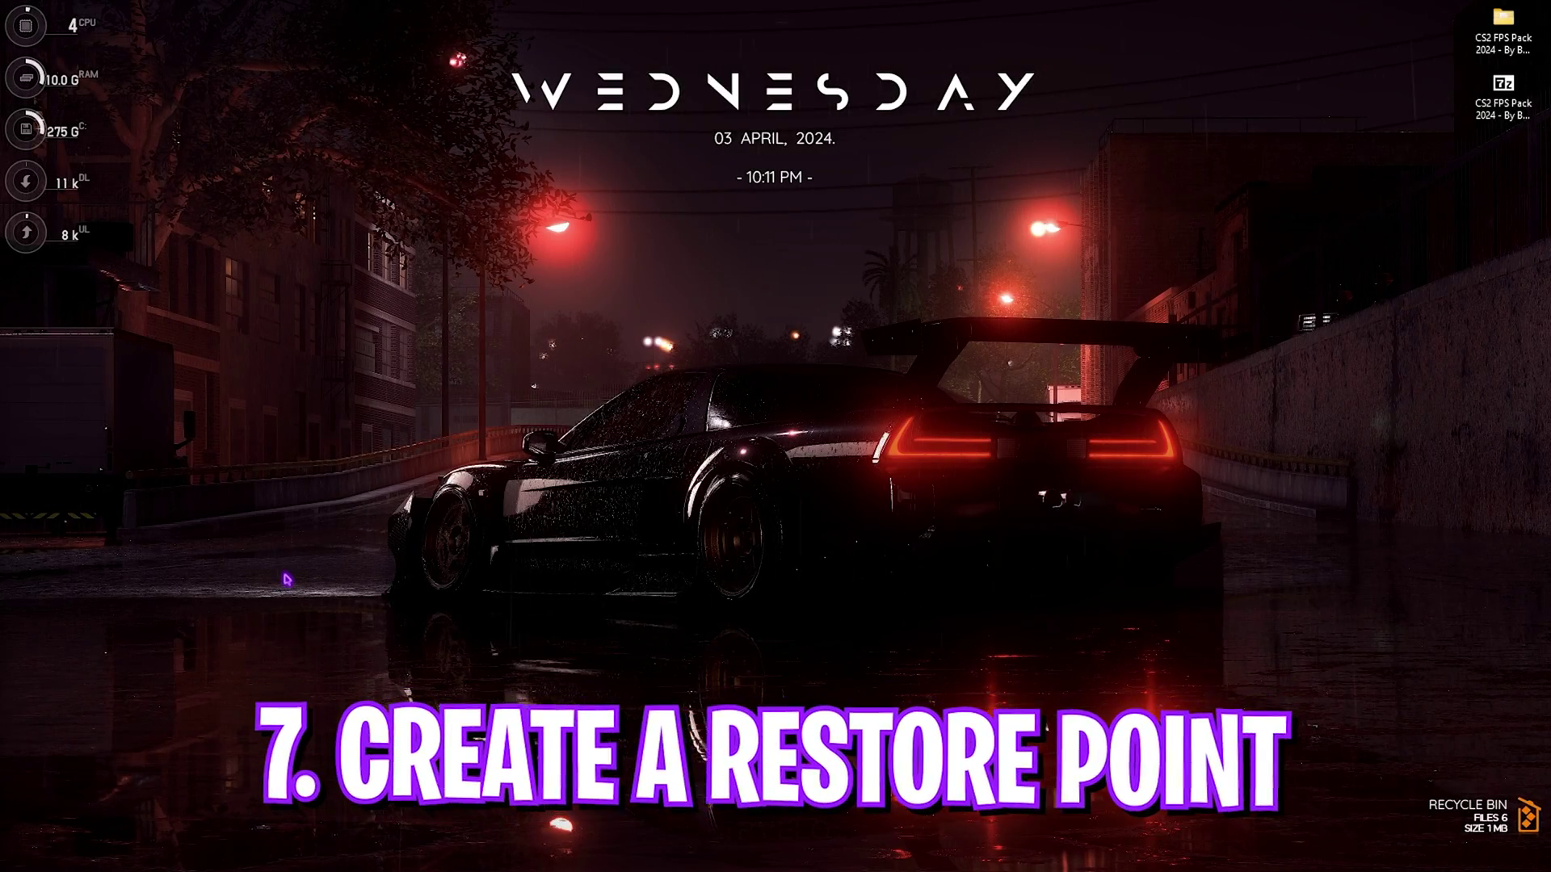
# - Open System Protection settings and select Local Disk (C:) (System)
pyautogui.press('super')
pyautogui.write('create a restore point')
pyautogui.press('Return')
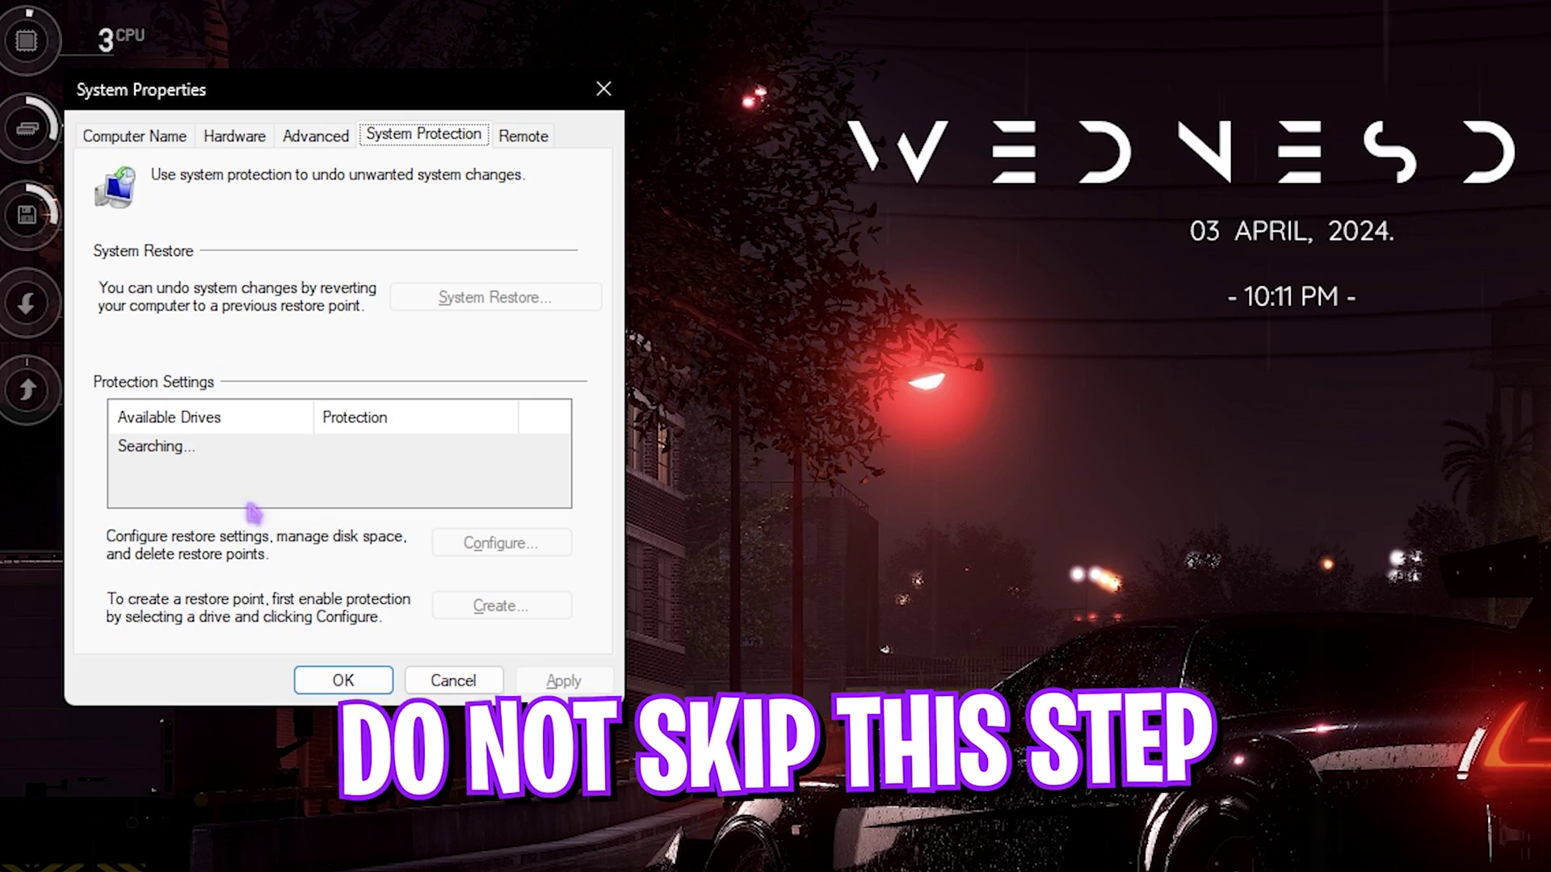
pyautogui.click(229, 492)
pyautogui.scroll(-2, 229, 494)
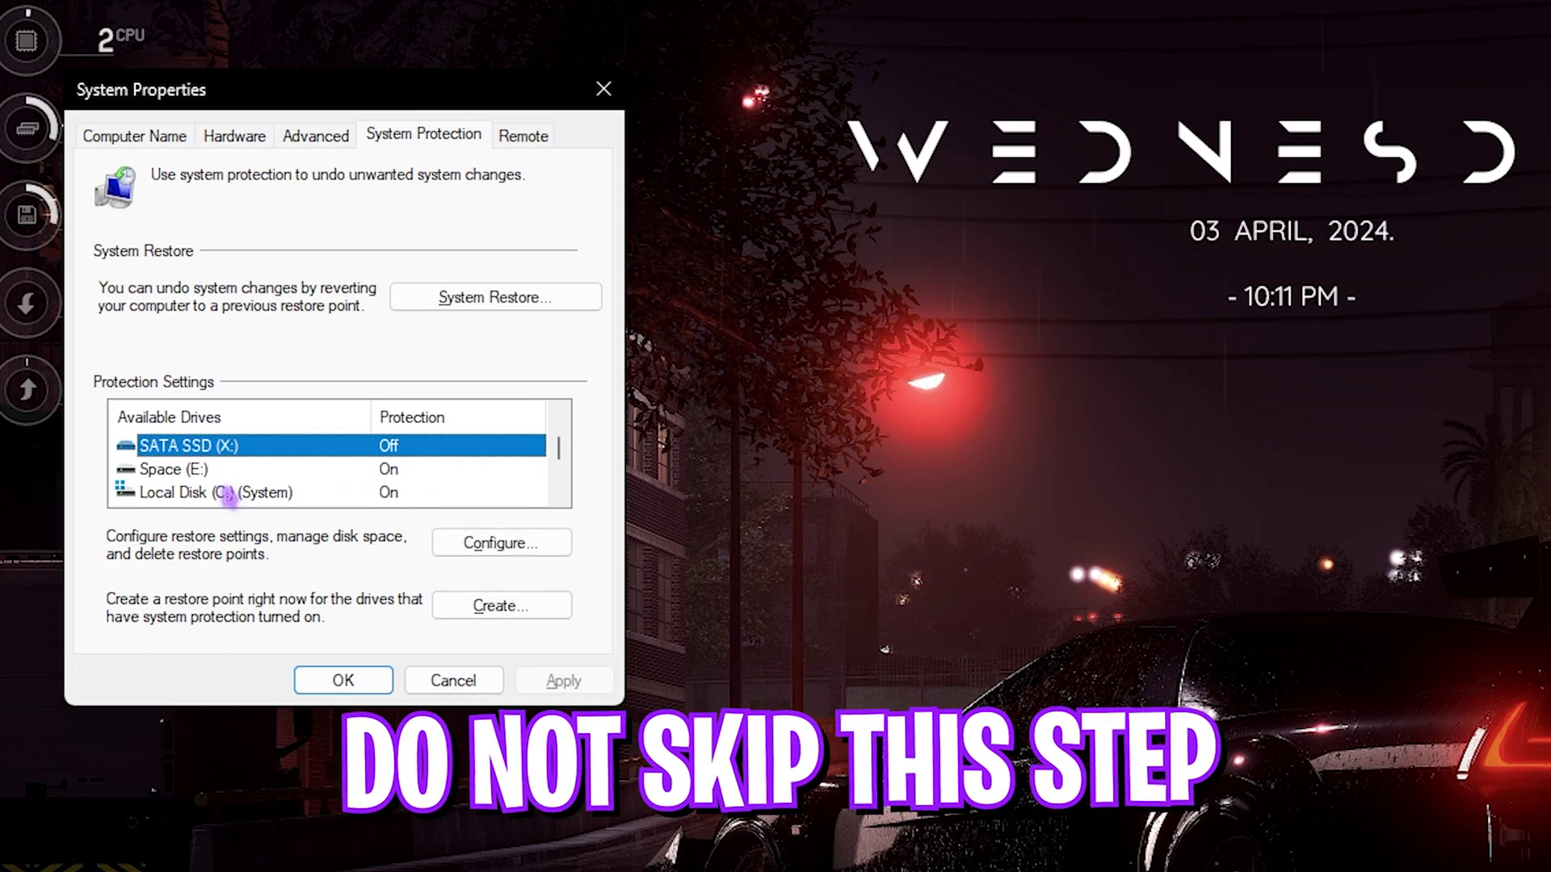
pyautogui.click(206, 492)
# - Create a restore point named CS2 and close System Properties
pyautogui.click(477, 604)
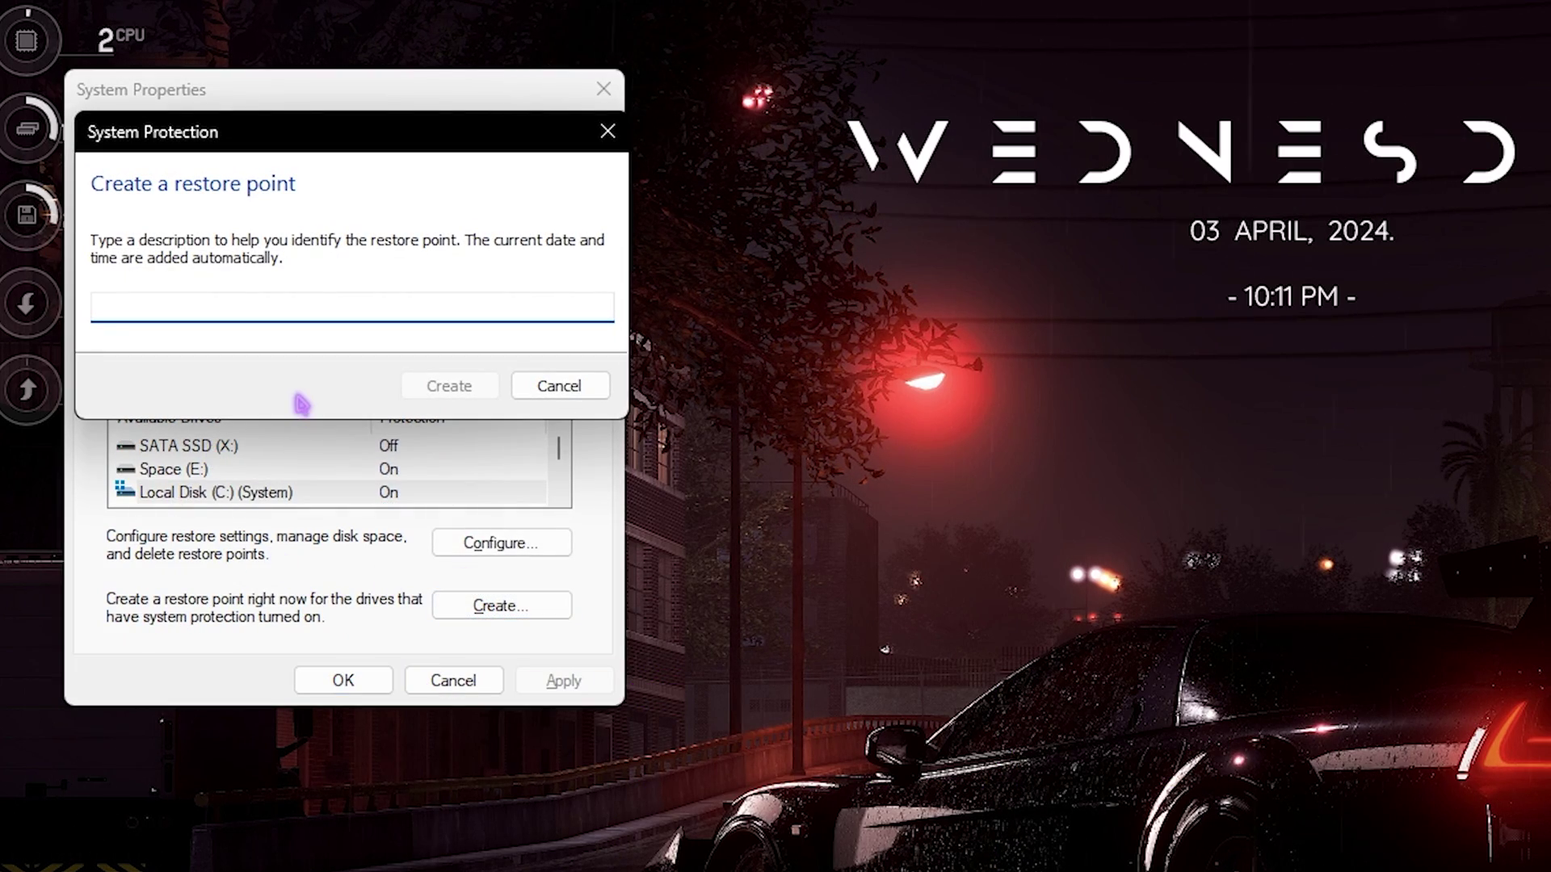
pyautogui.write('CS2')
pyautogui.press('Return')
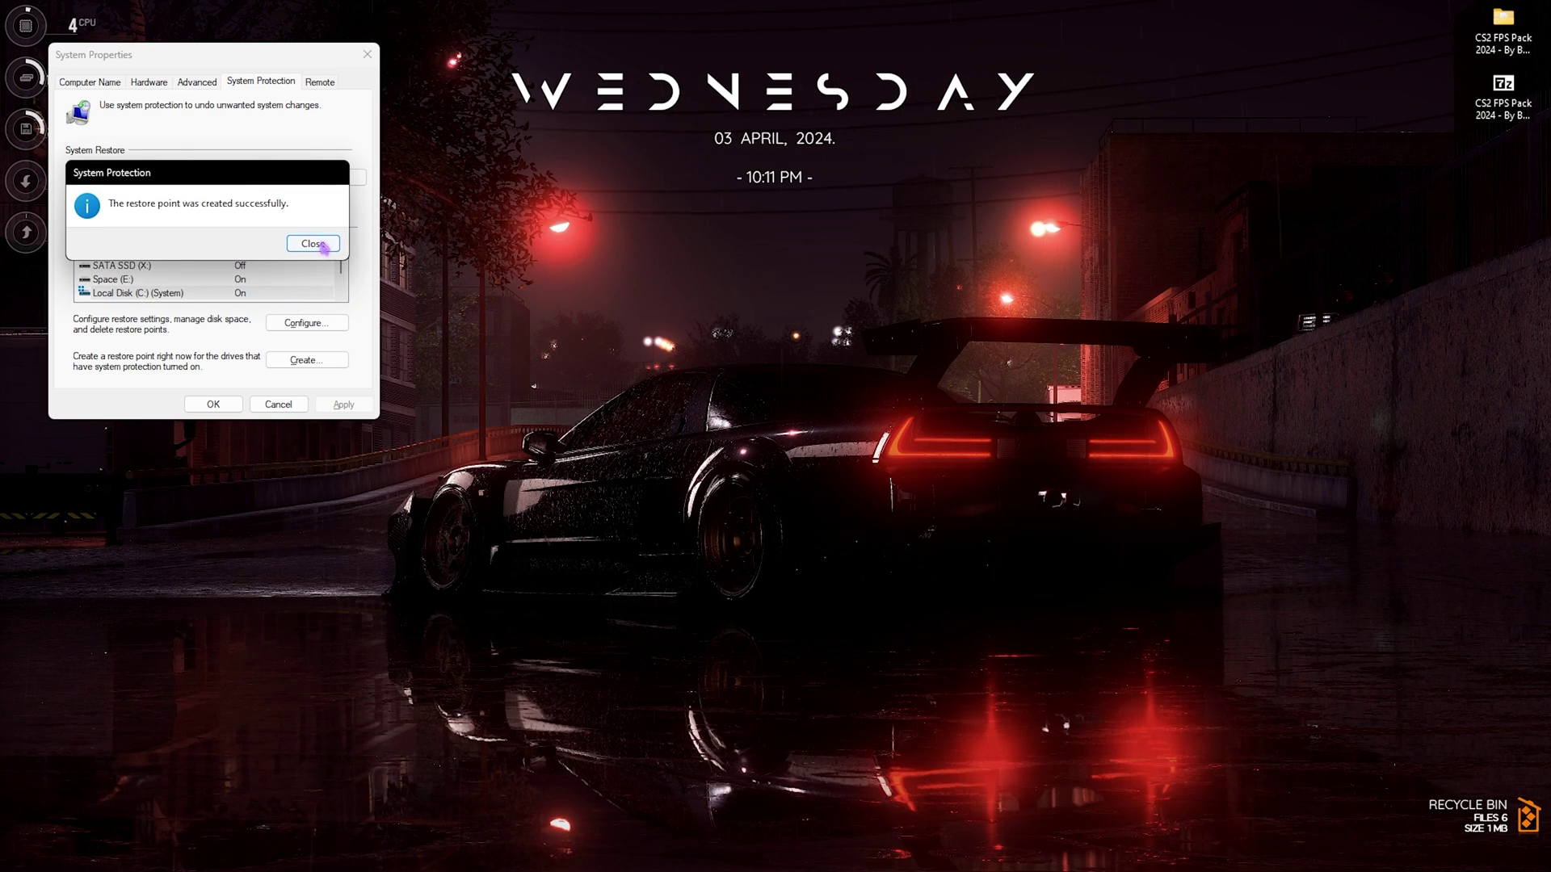
pyautogui.click(313, 243)
pyautogui.click(368, 55)
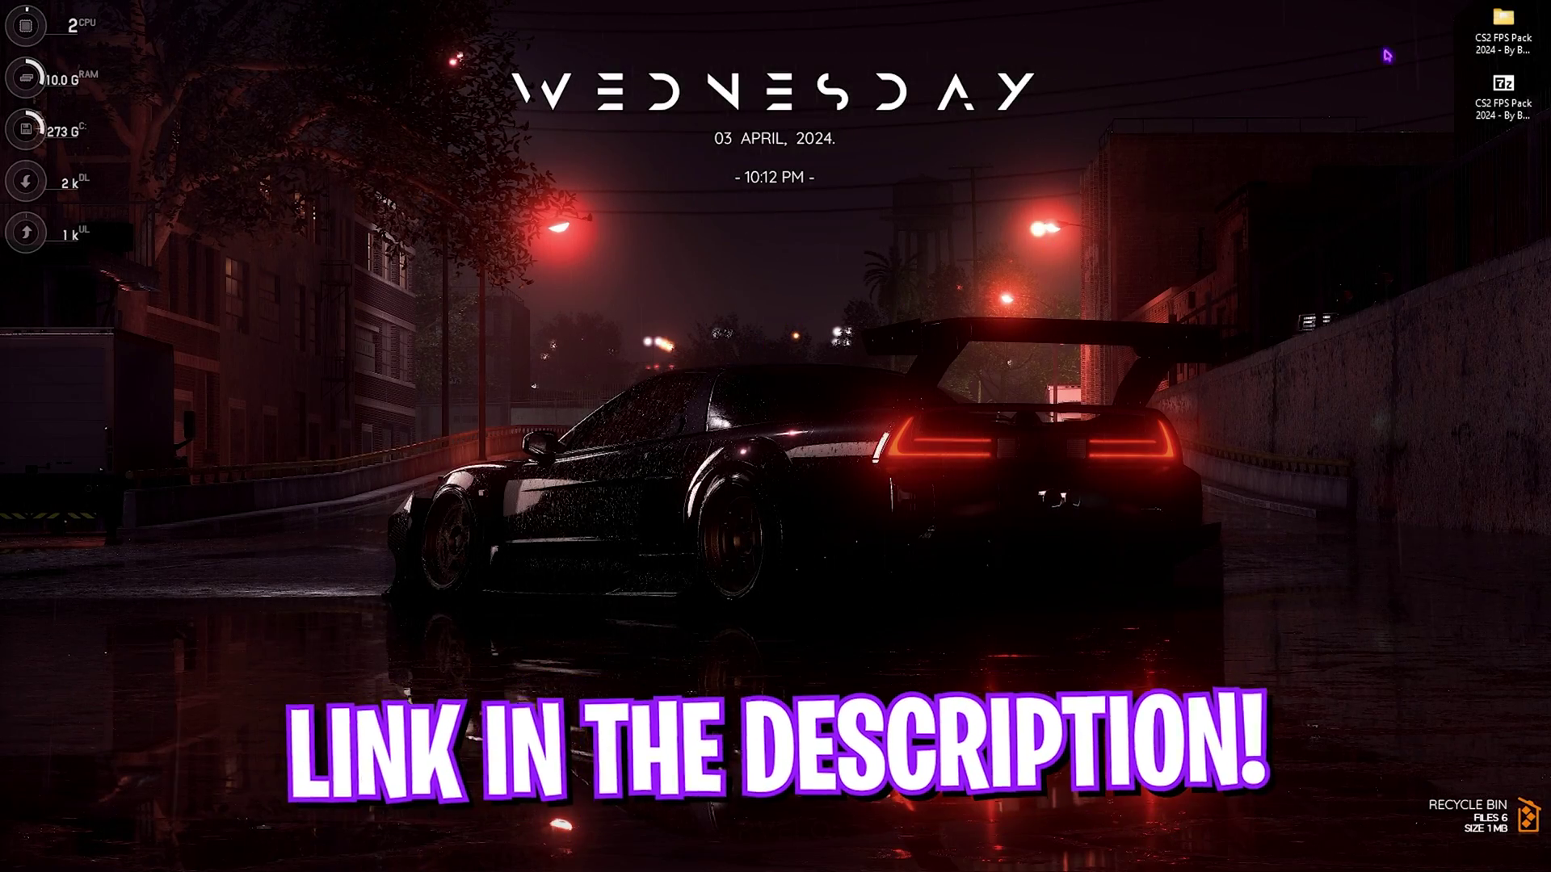
# - Open the CS2 FPS Pack folder and go into 1- CPU Priority > AMD
pyautogui.doubleClick(1504, 24)
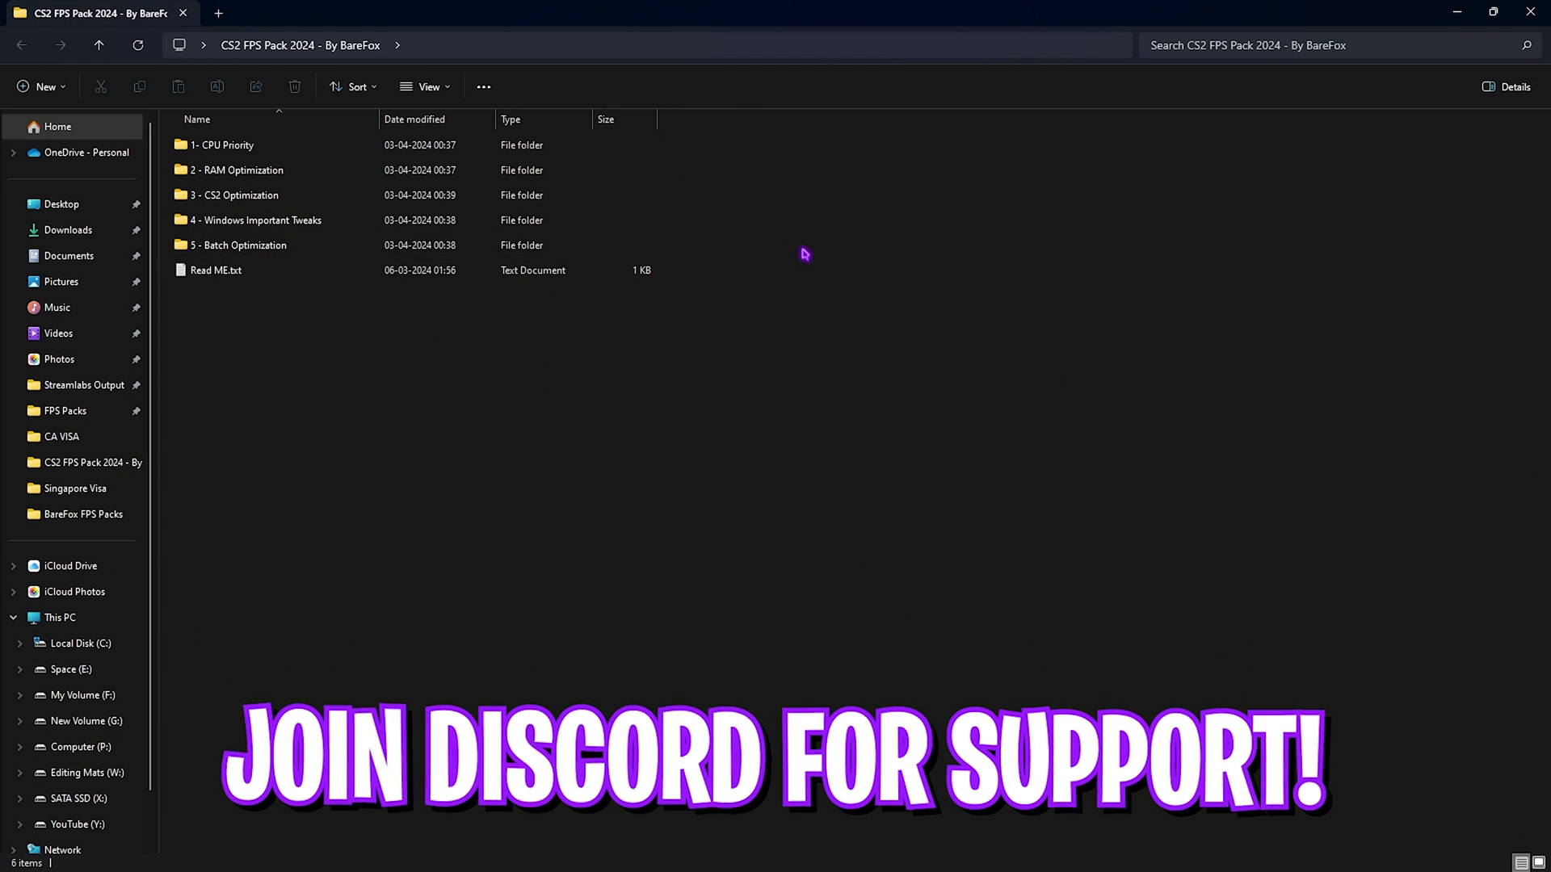
pyautogui.moveTo(805, 254); pyautogui.dragTo(635, 131)
pyautogui.click(264, 145)
pyautogui.doubleClick(257, 146)
pyautogui.doubleClick(254, 147)
# - Compare the INTEL and AMD folders, then go to the 2 - RAM Optimization folder
pyautogui.click(311, 51)
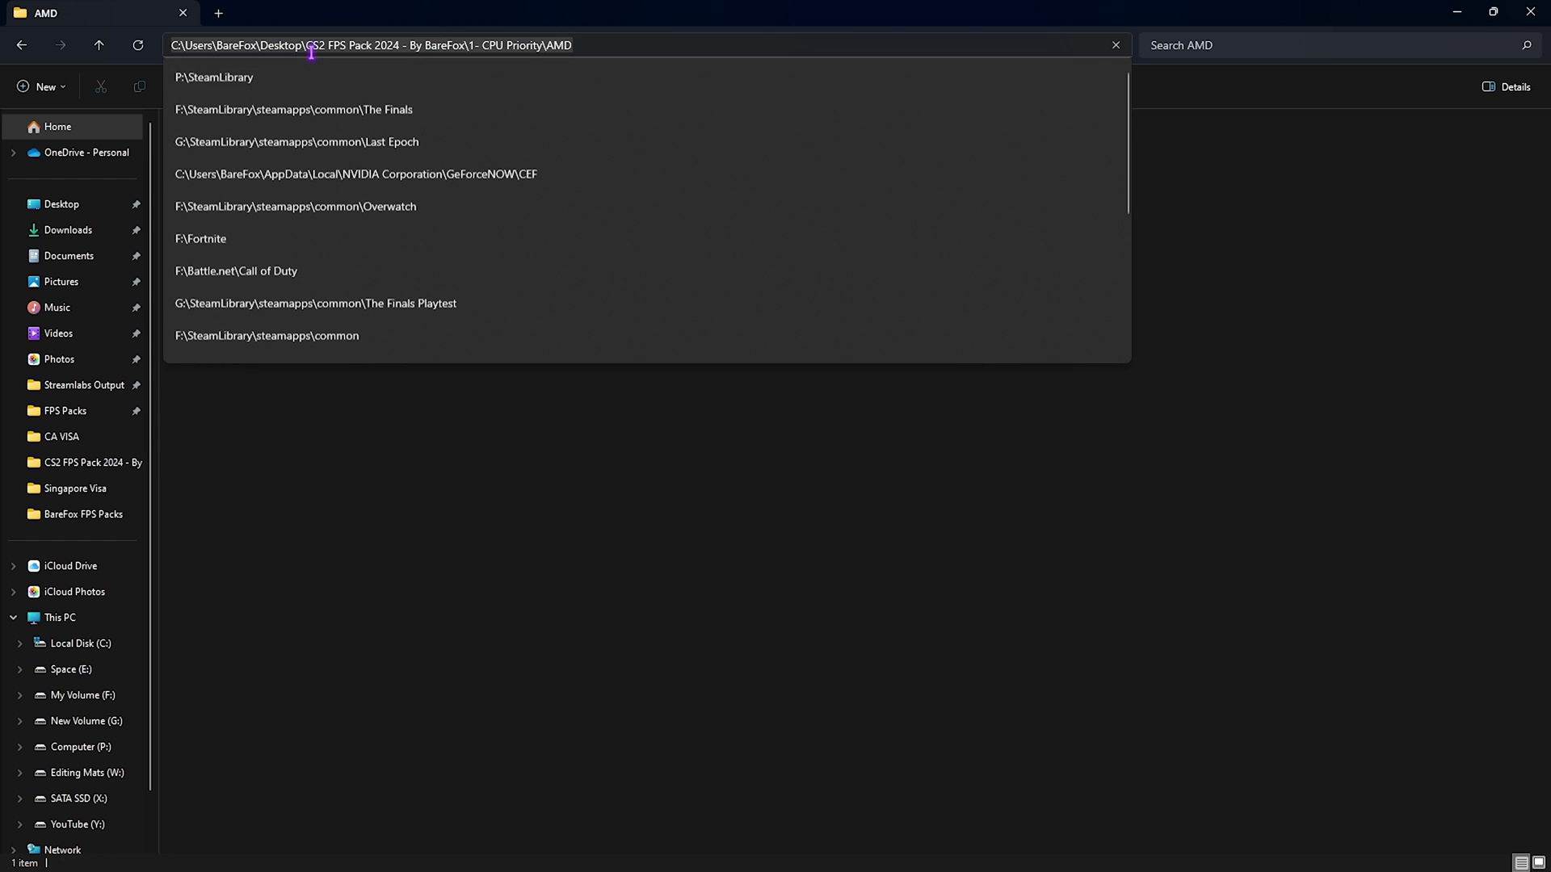
pyautogui.click(571, 419)
pyautogui.click(452, 45)
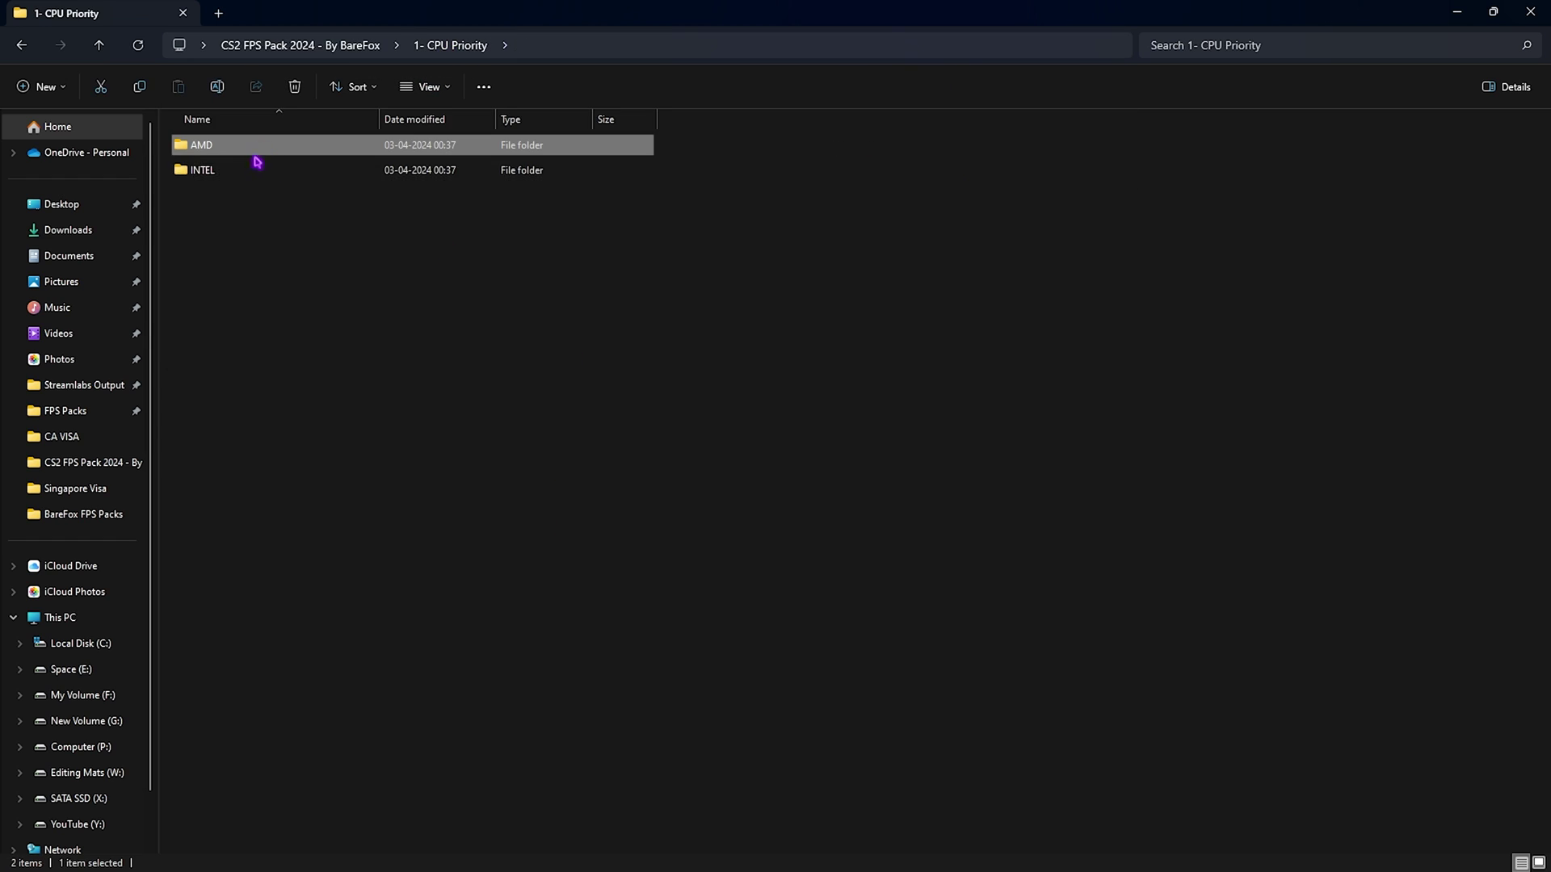
pyautogui.doubleClick(257, 162)
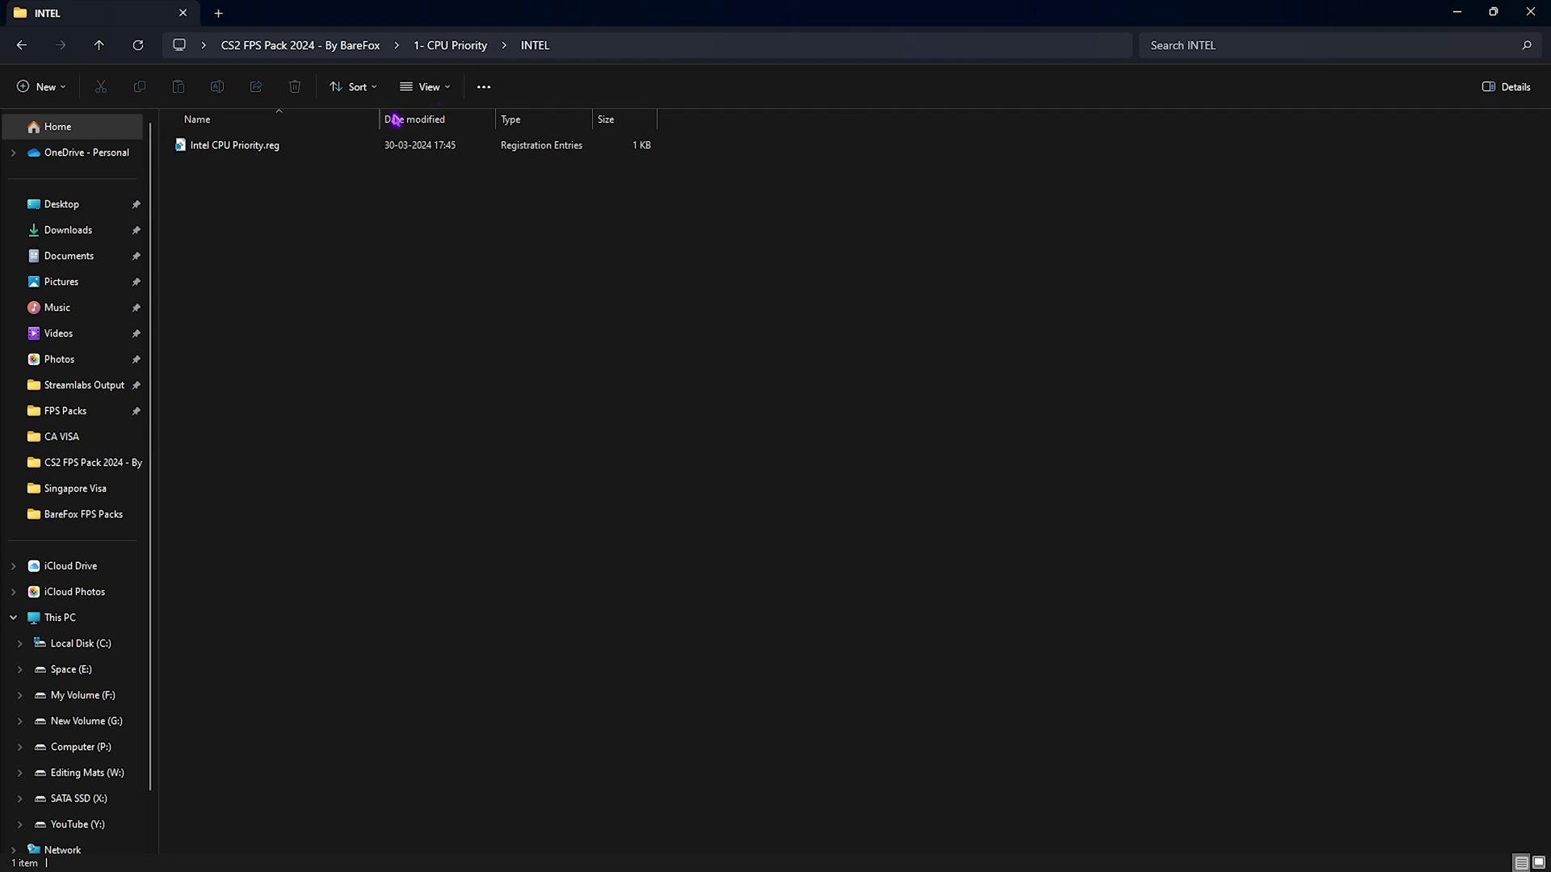
pyautogui.click(452, 45)
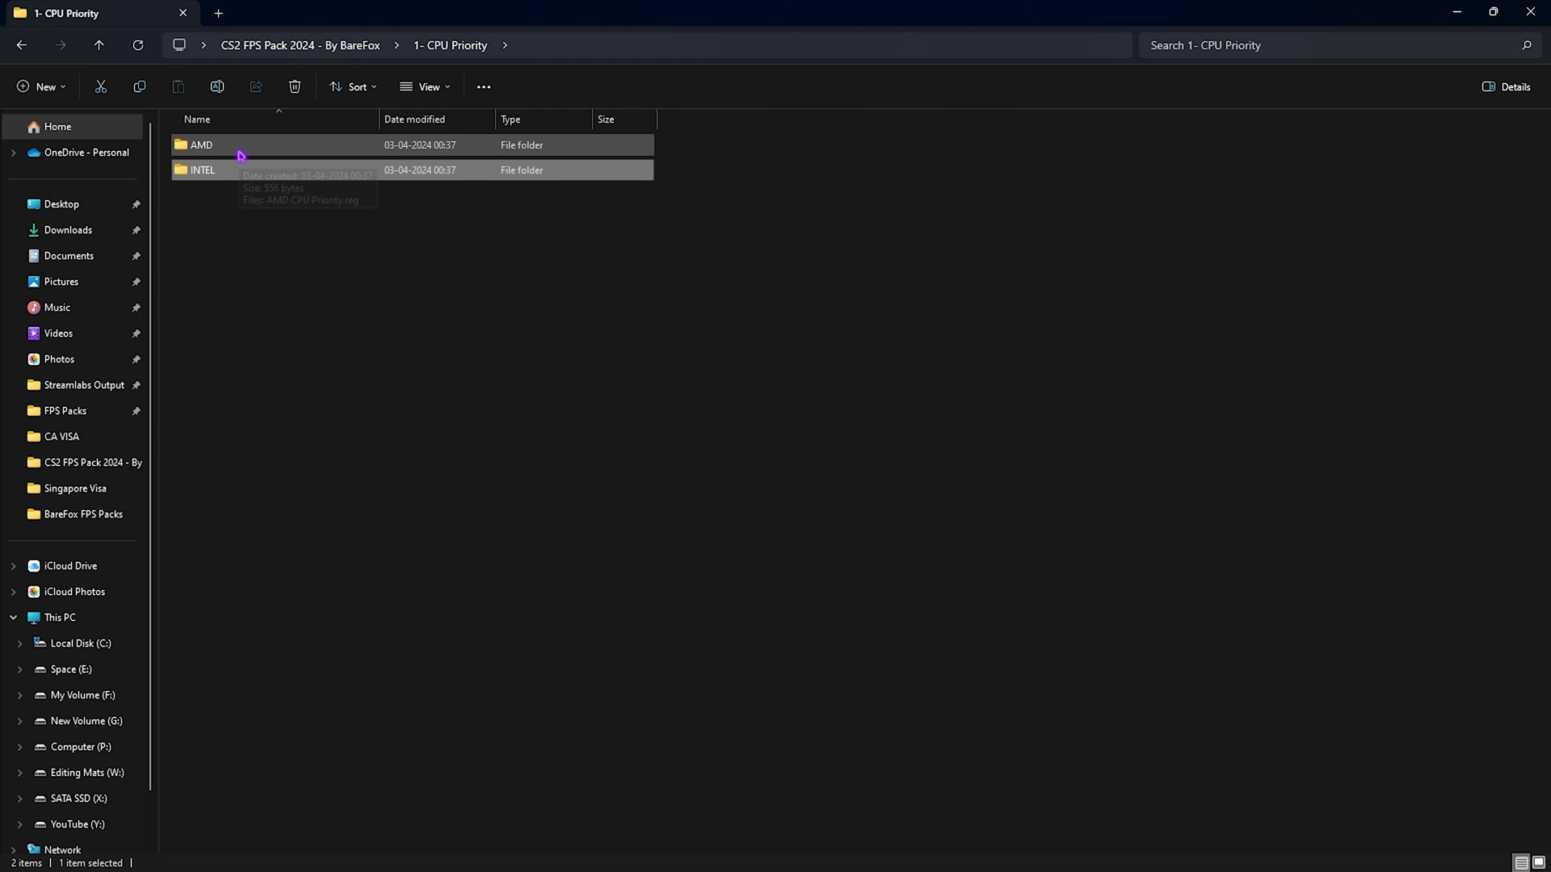
pyautogui.doubleClick(241, 155)
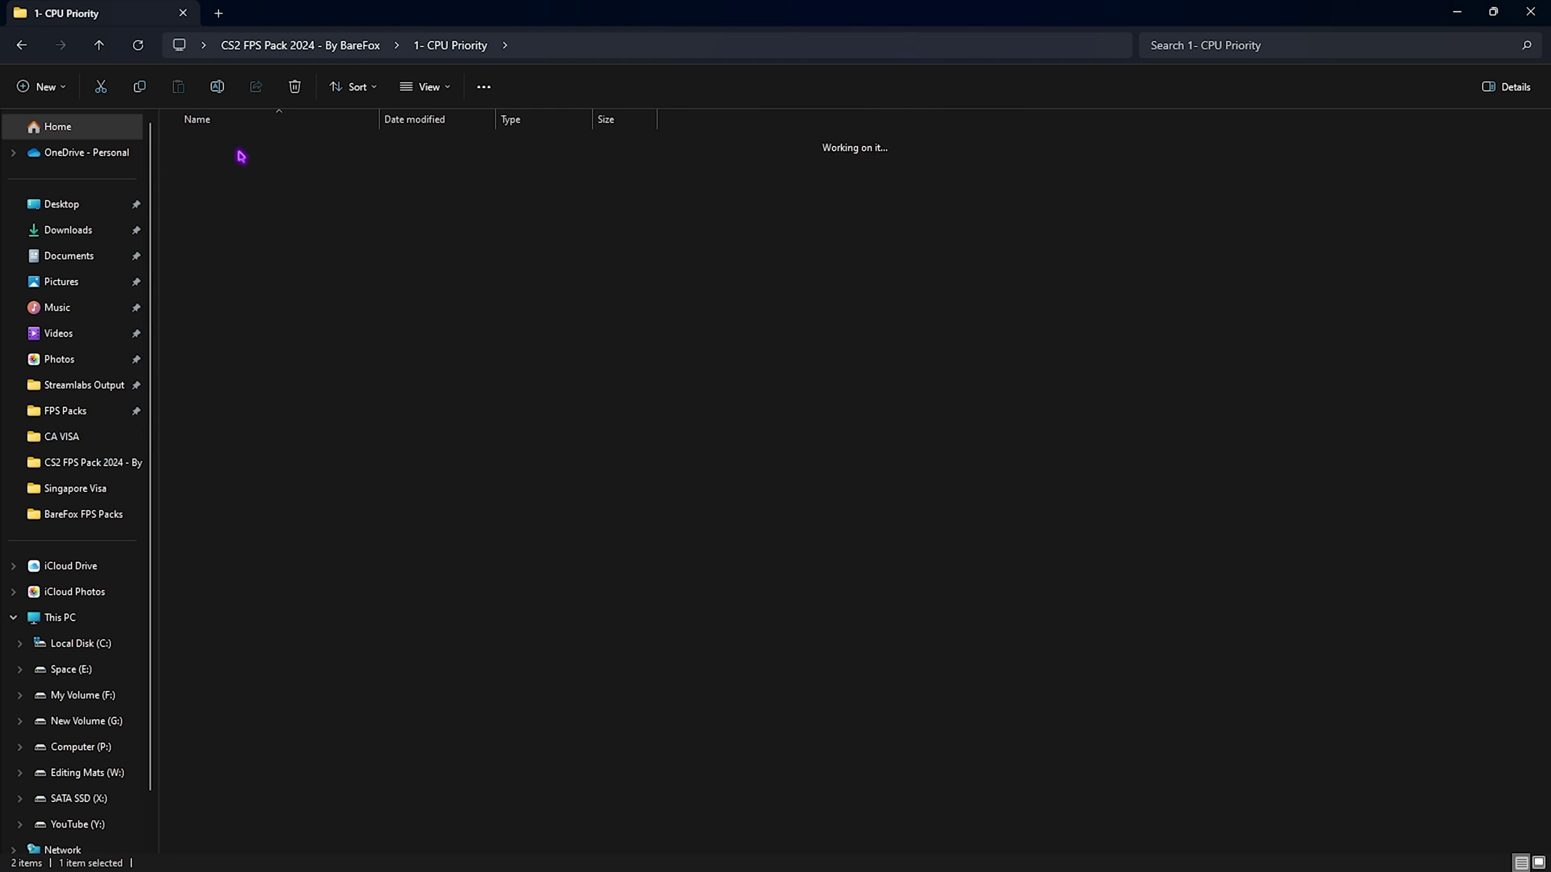
pyautogui.click(288, 277)
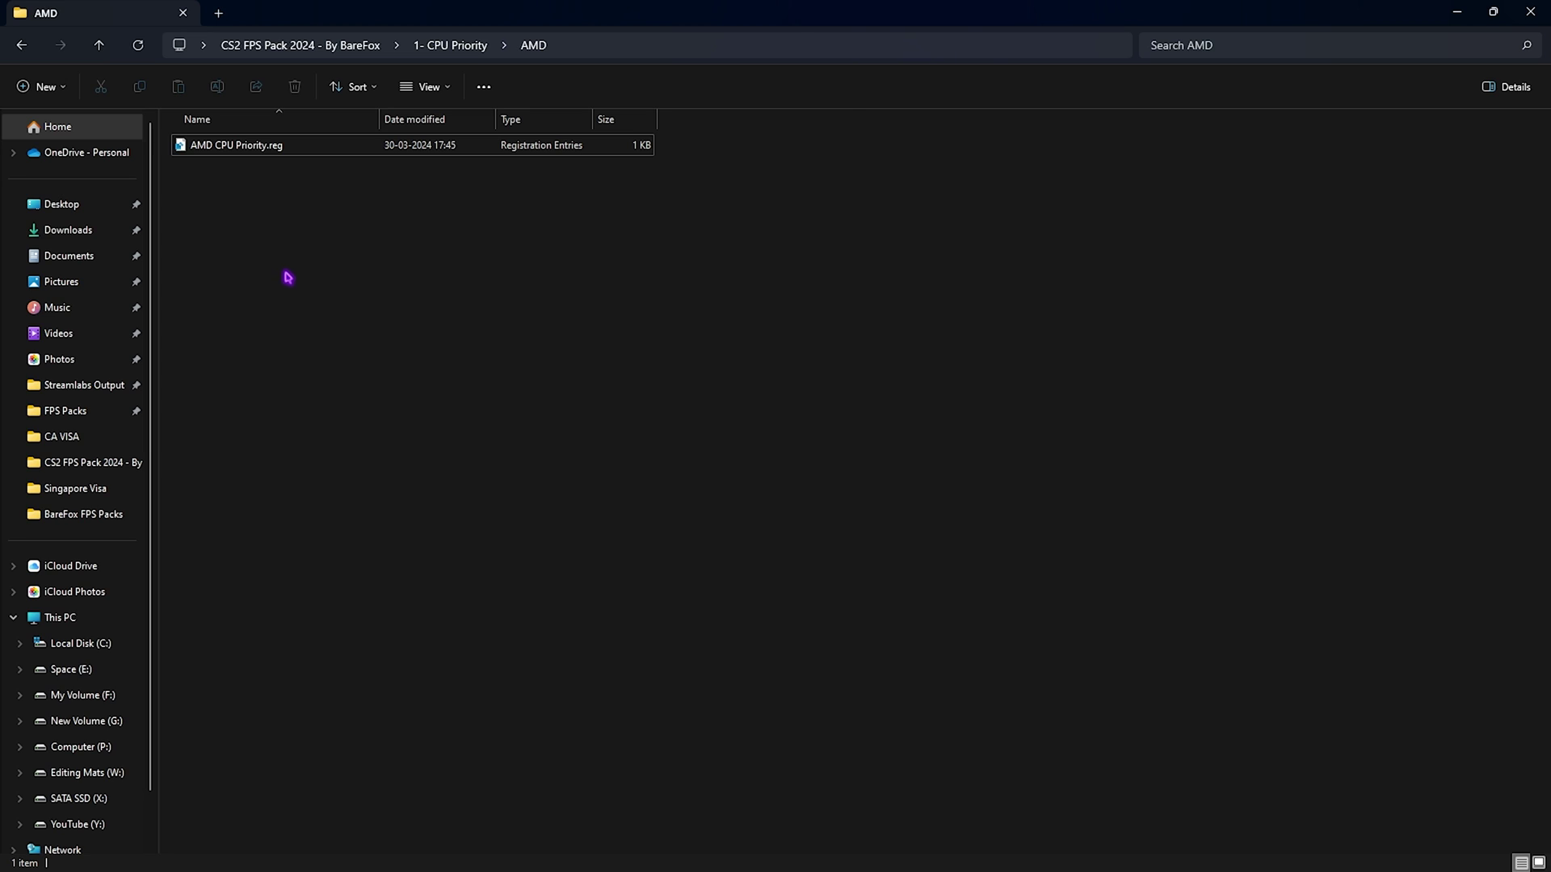
pyautogui.click(323, 45)
pyautogui.doubleClick(323, 170)
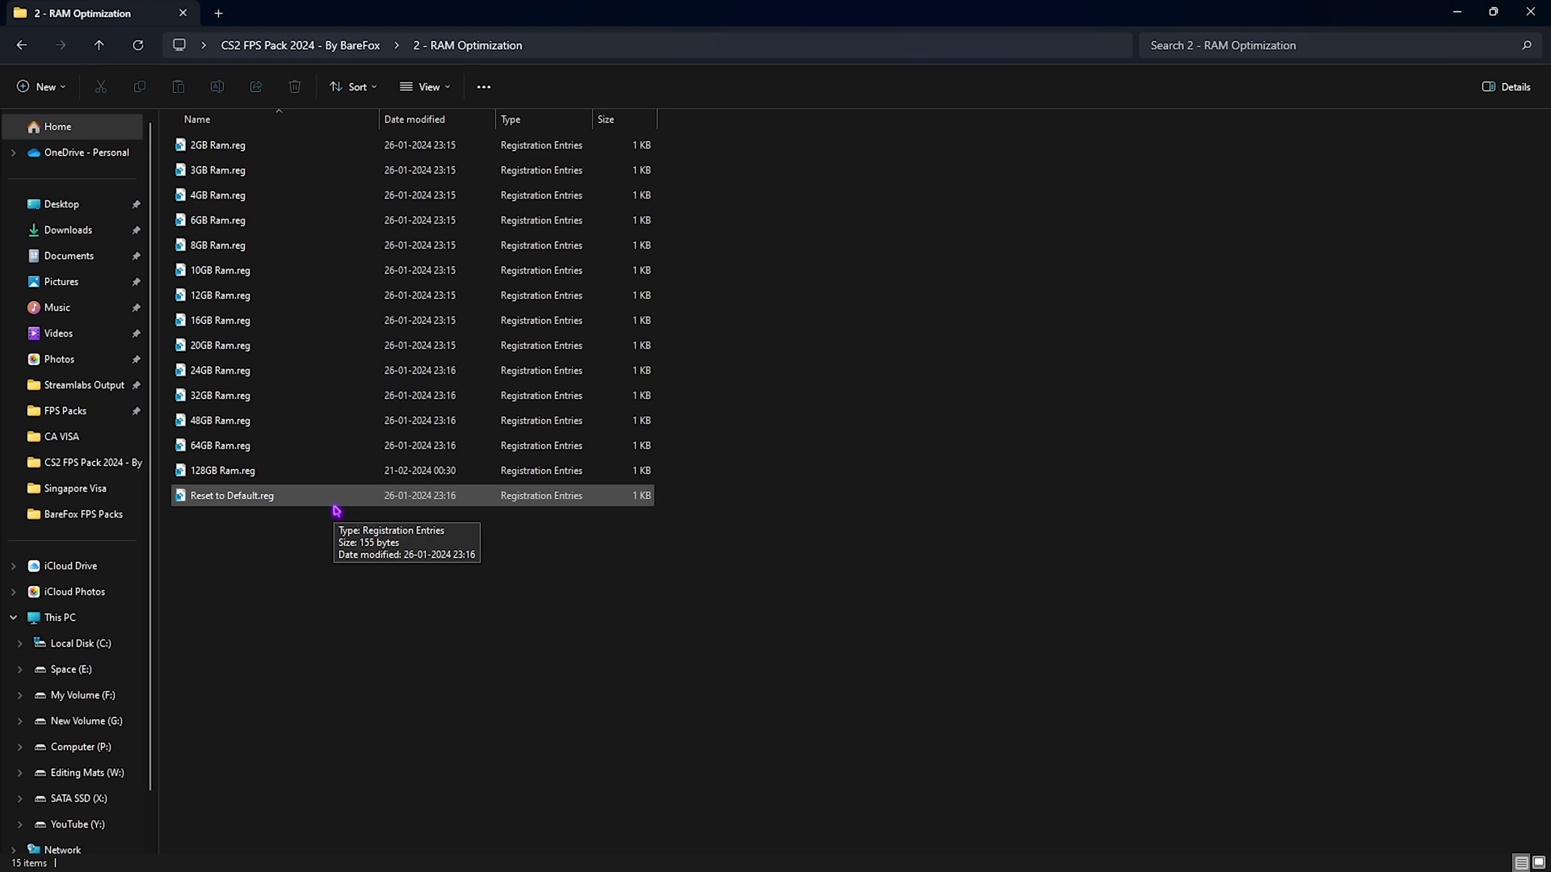
# - Review the RAM .reg files like 32GB Ram, then open 3 - CS2 Optimization
pyautogui.click(181, 397)
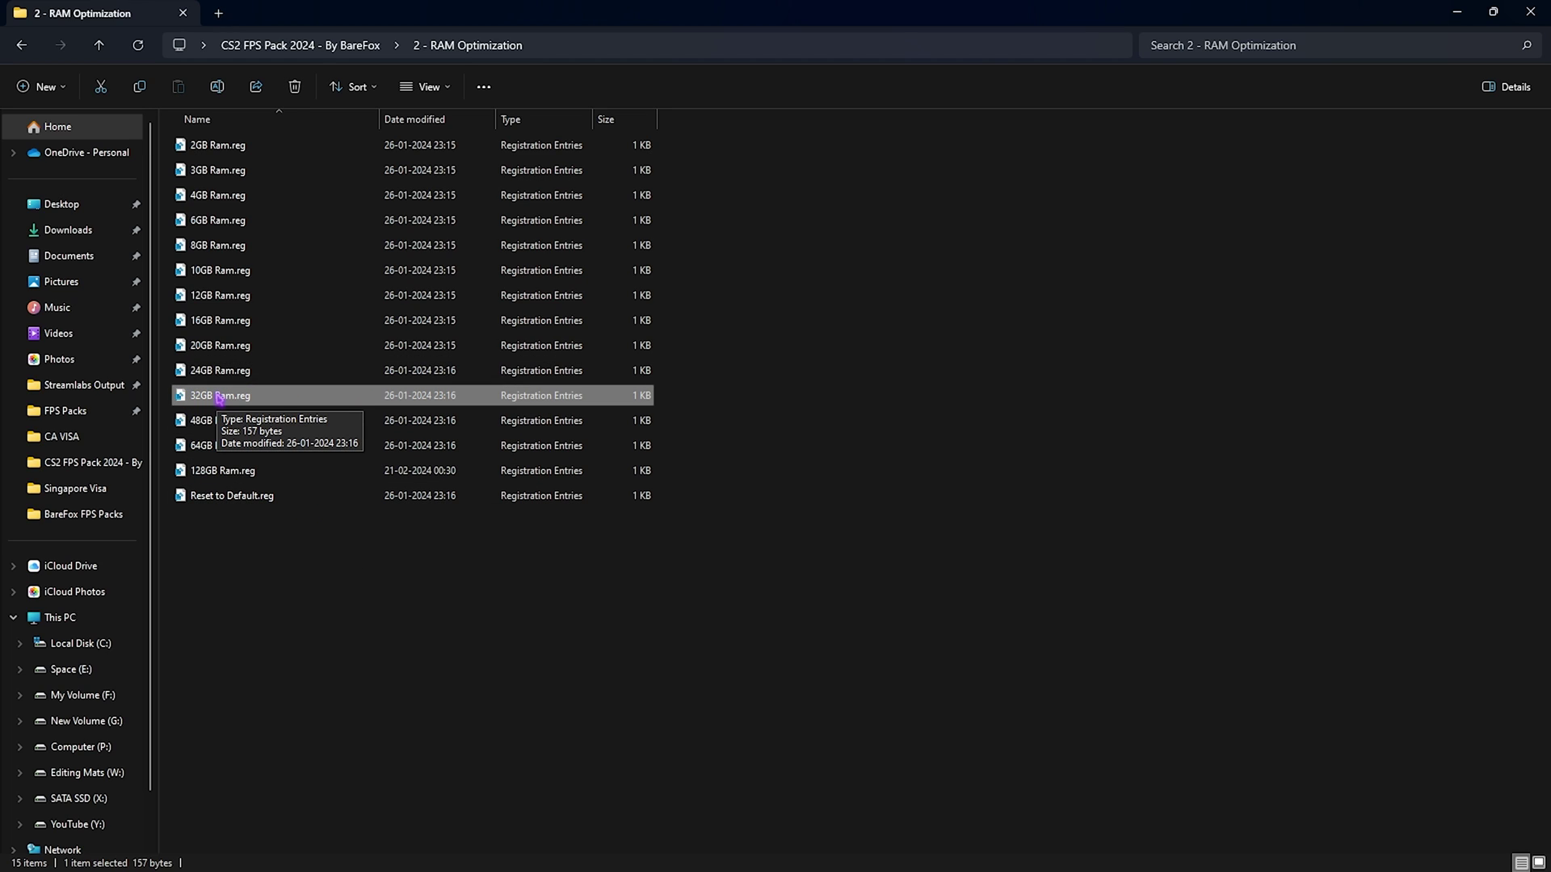
pyautogui.moveTo(751, 471); pyautogui.dragTo(644, 134)
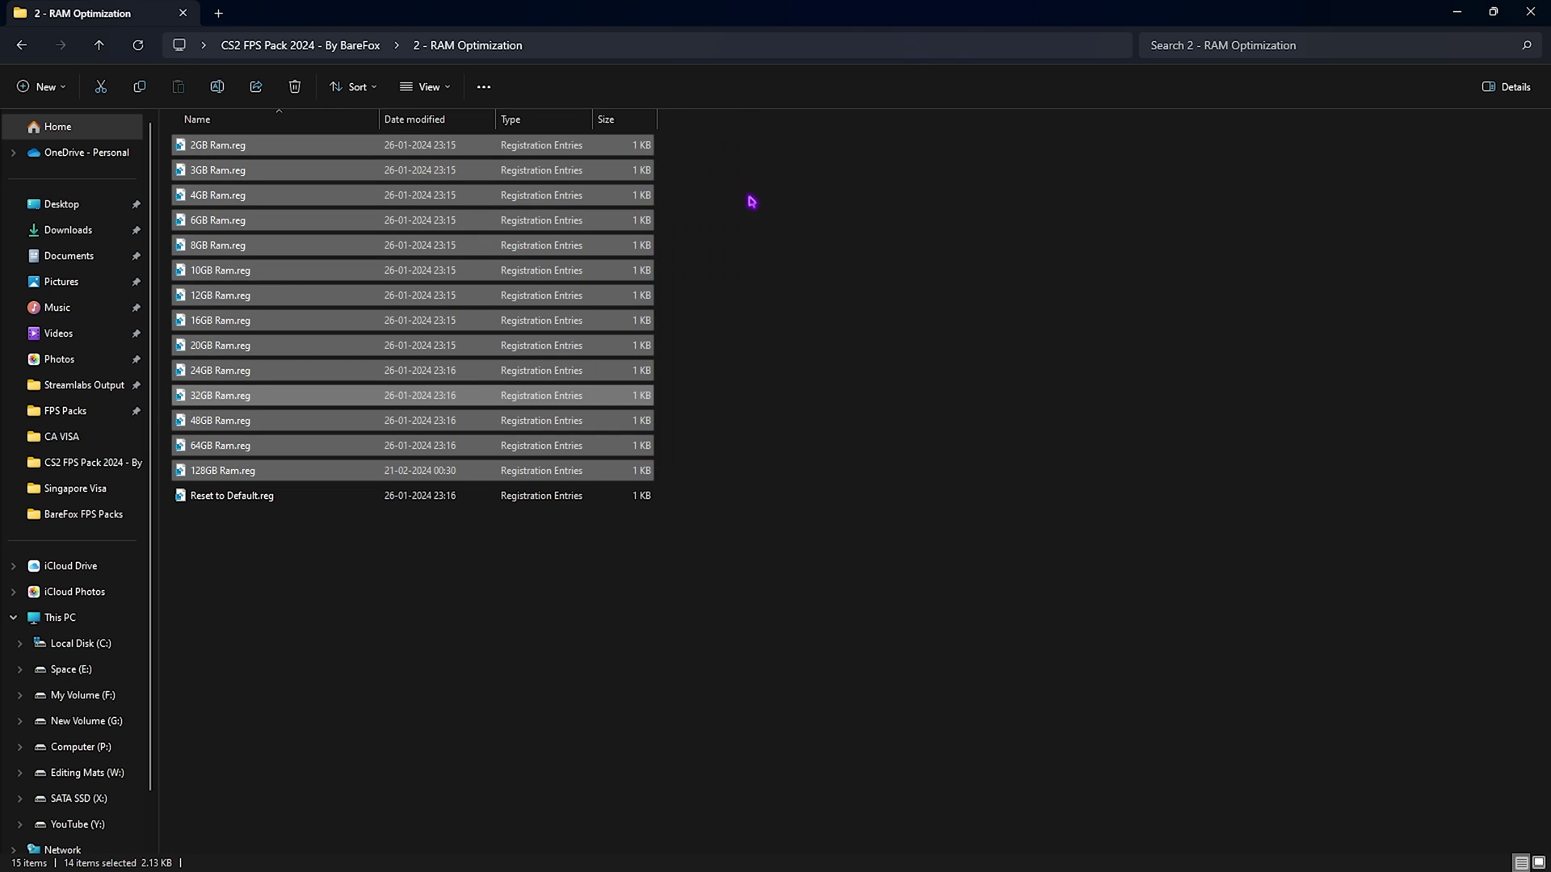
pyautogui.click(864, 268)
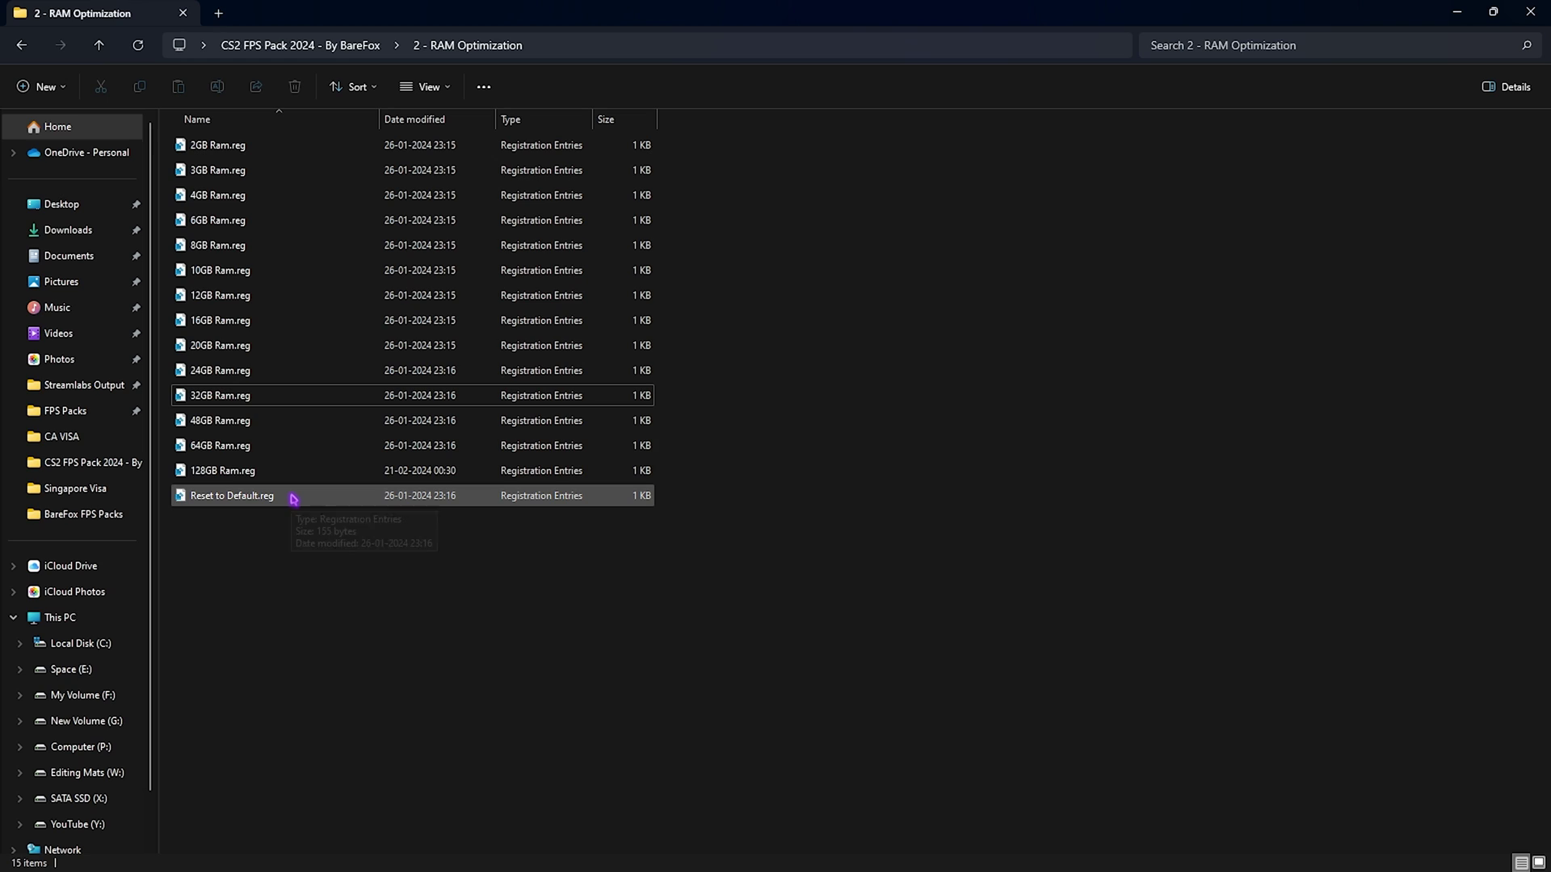
pyautogui.hotkey('alt', 'Left')
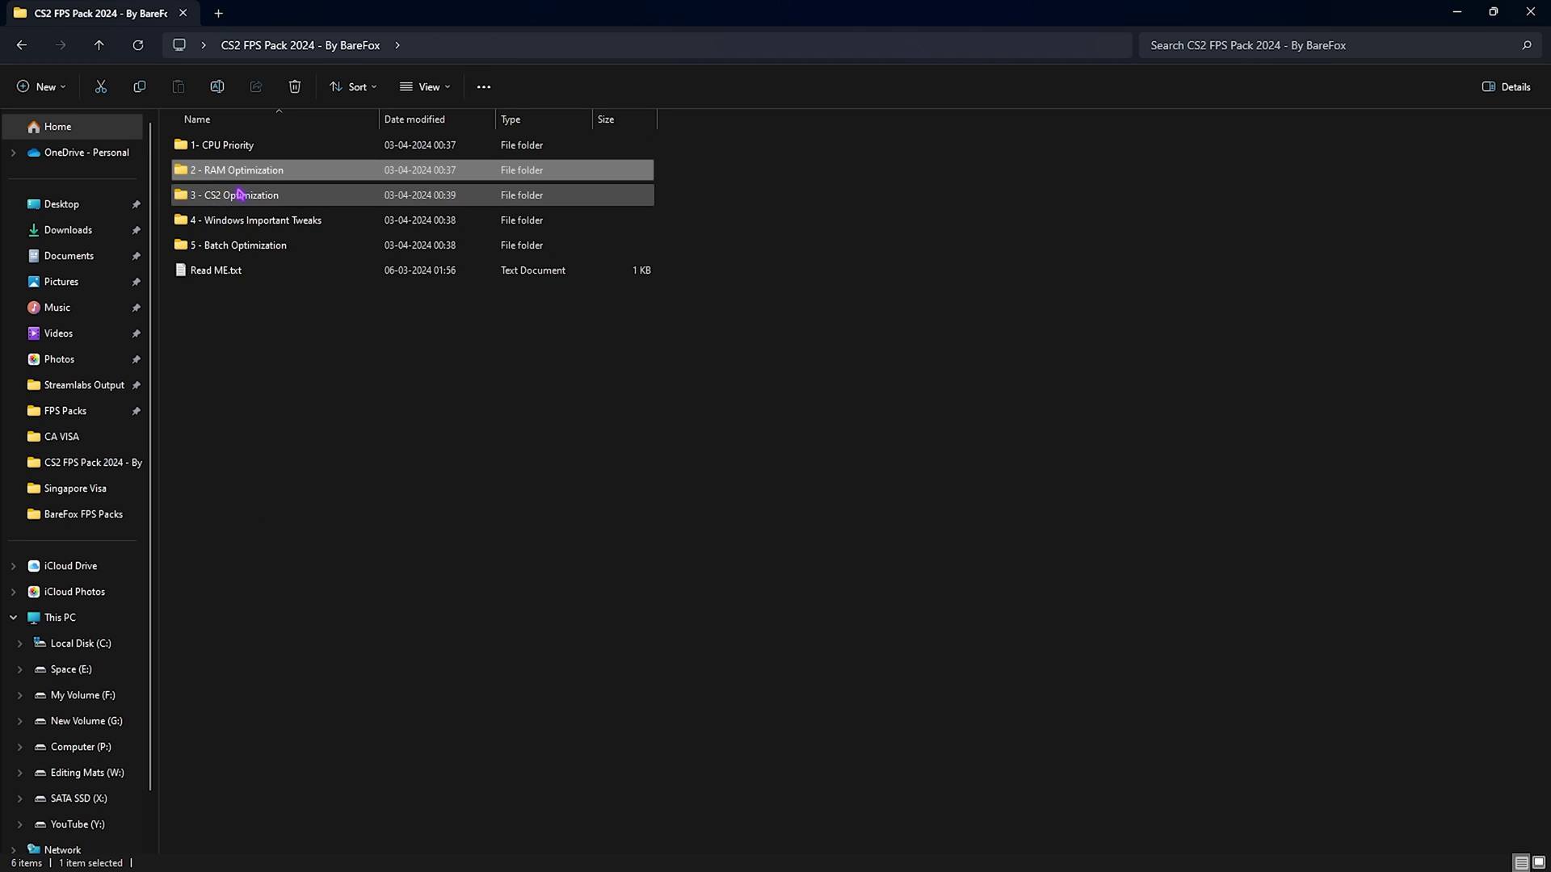
pyautogui.doubleClick(238, 194)
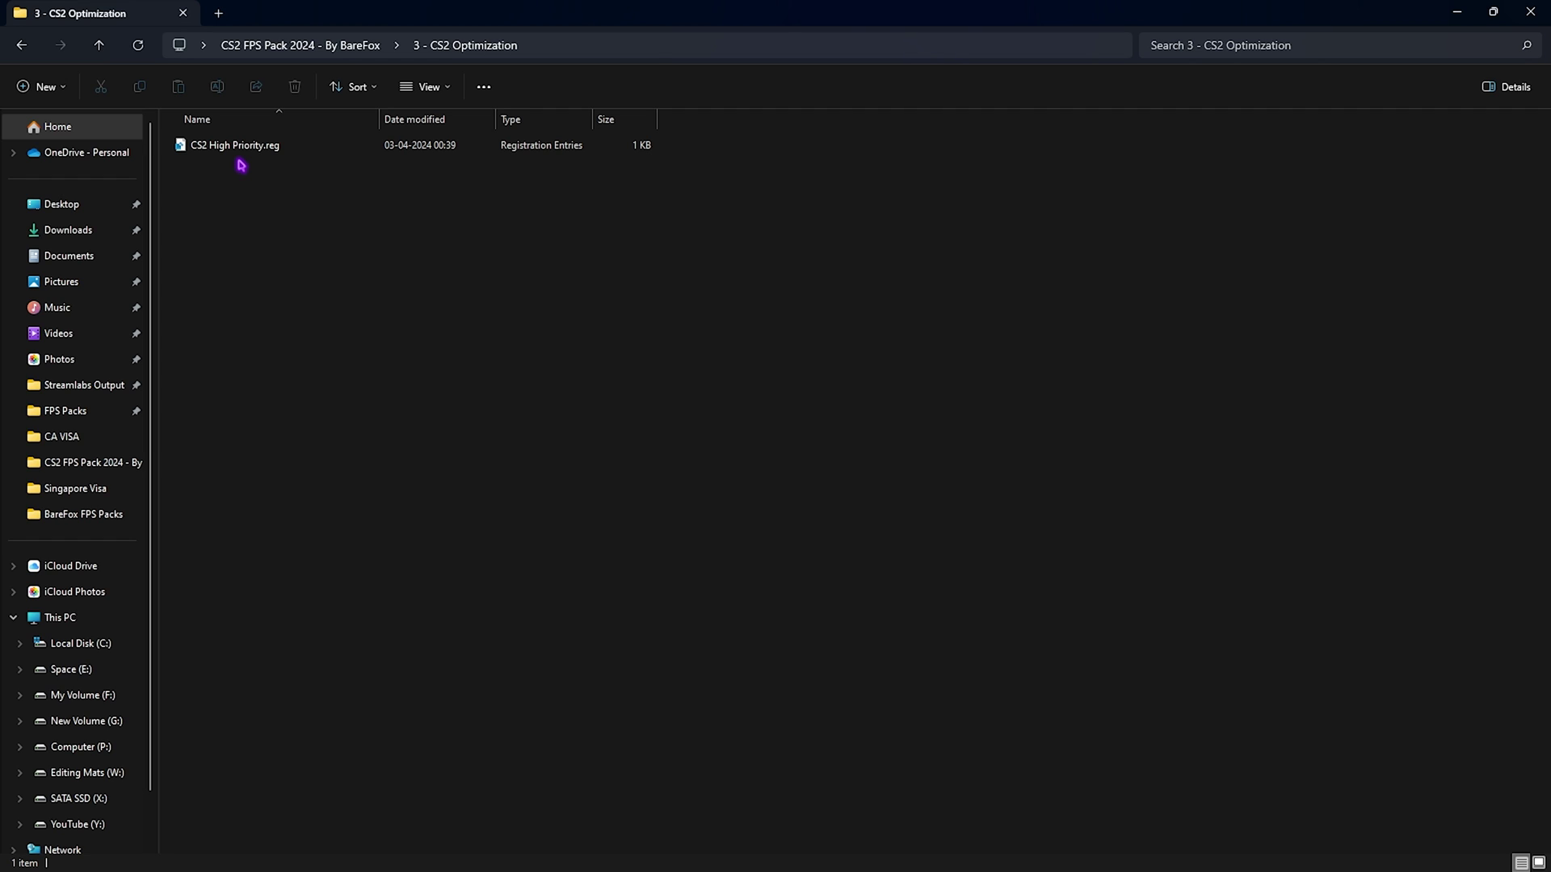
# - Go back up to the pack folder and open 4 - Windows Important Tweaks
pyautogui.hotkey('alt', 'Up')
pyautogui.doubleClick(249, 220)
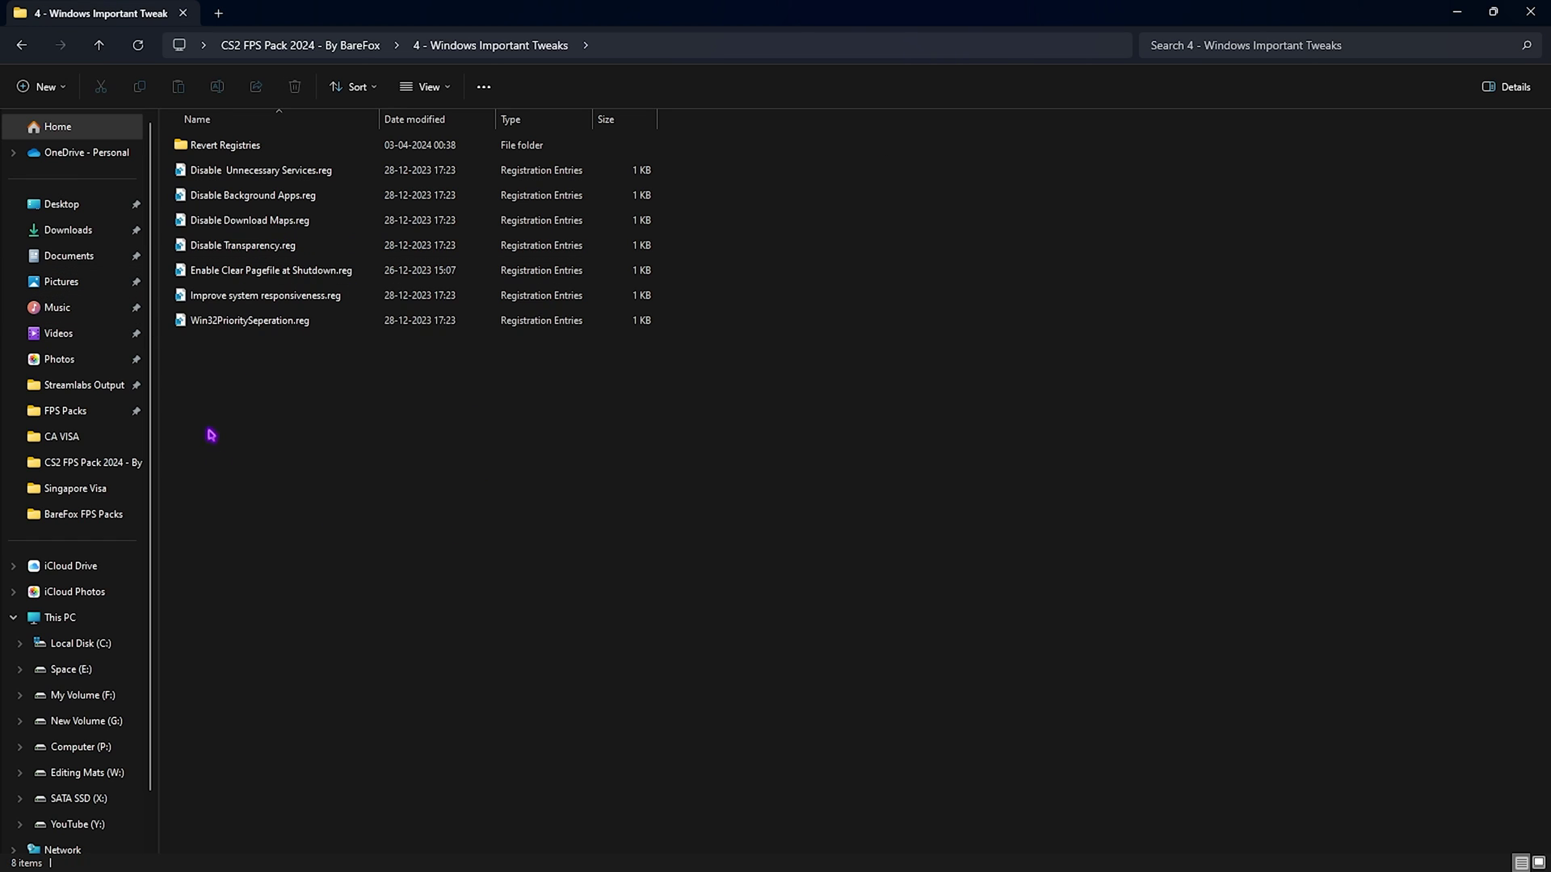
# - Review the seven tweak .reg files, e.g. Disable Unnecessary Services, Background Apps, Download Maps and Transparency
pyautogui.moveTo(313, 463); pyautogui.dragTo(275, 172)
pyautogui.moveTo(361, 443); pyautogui.dragTo(273, 166)
pyautogui.click(355, 416)
pyautogui.moveTo(331, 447); pyautogui.dragTo(253, 161)
pyautogui.click(266, 174)
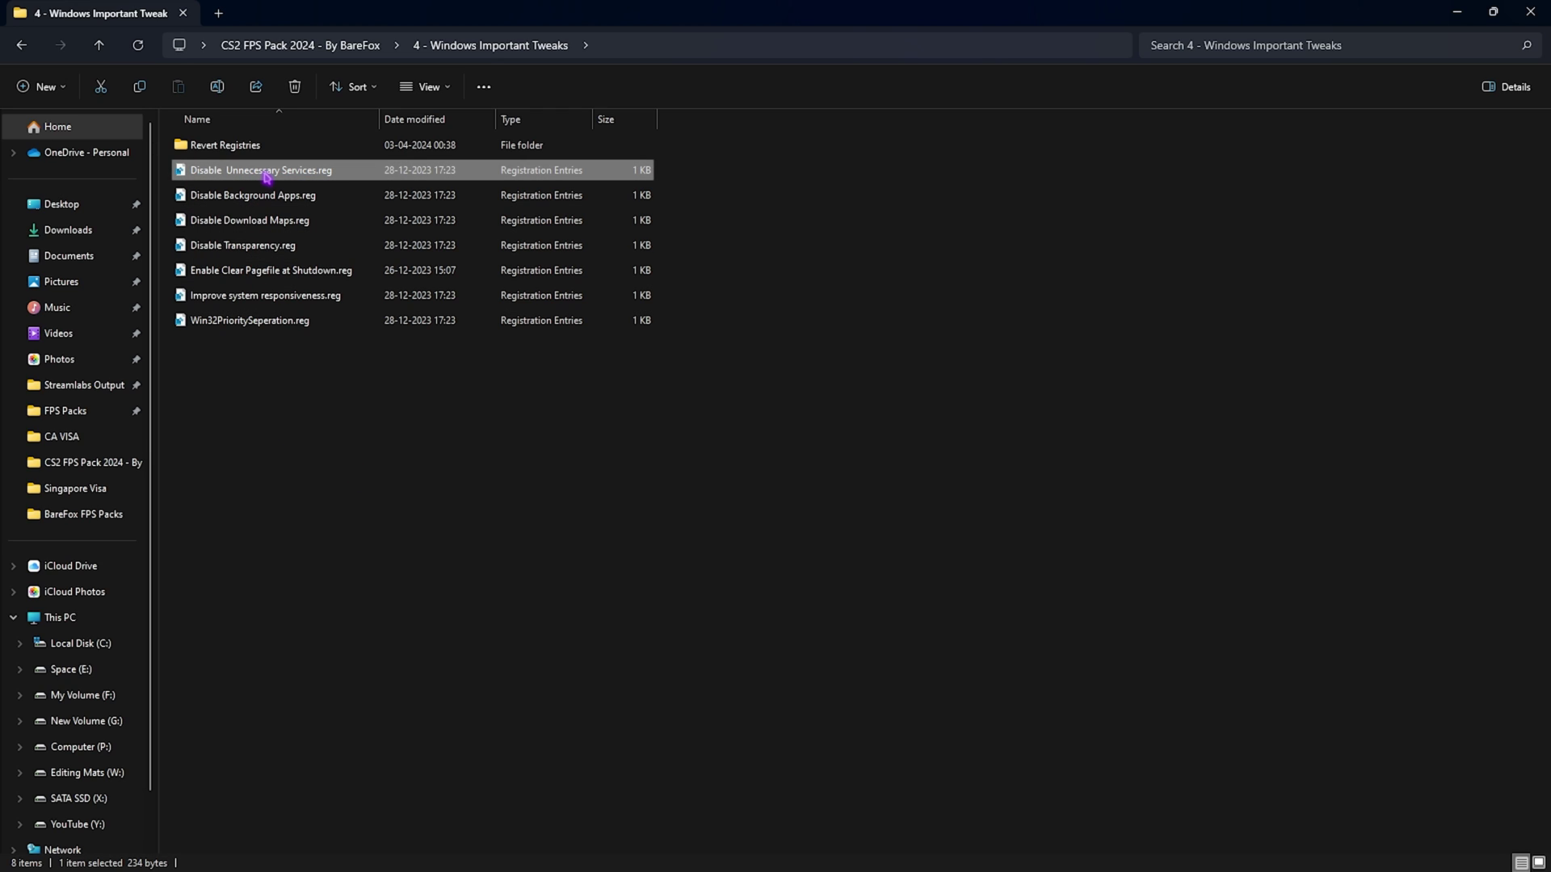
pyautogui.click(277, 199)
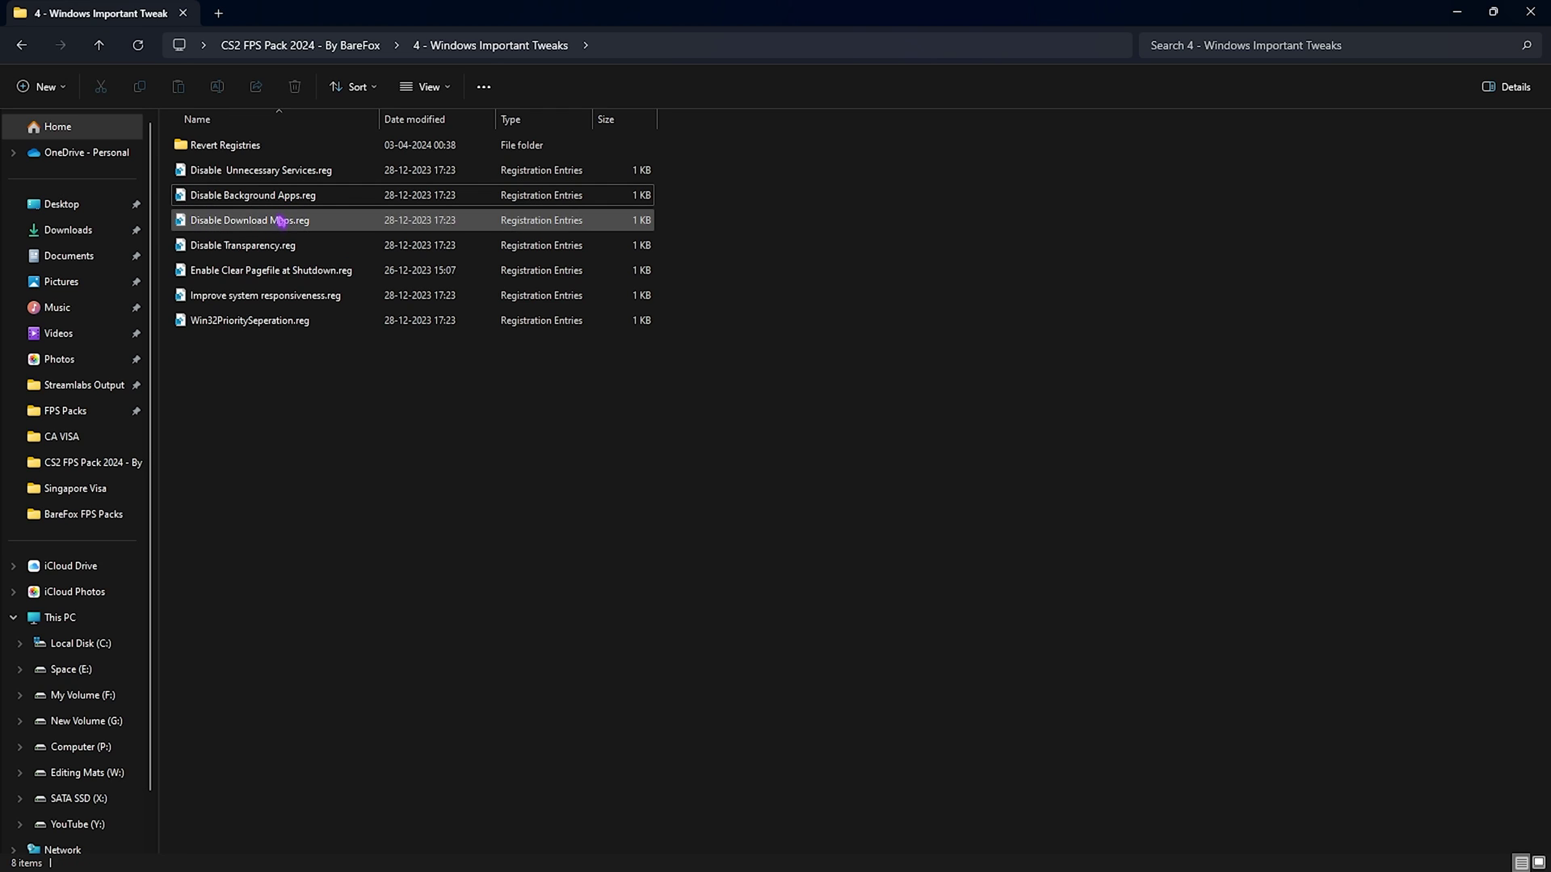
pyautogui.click(277, 221)
pyautogui.click(275, 247)
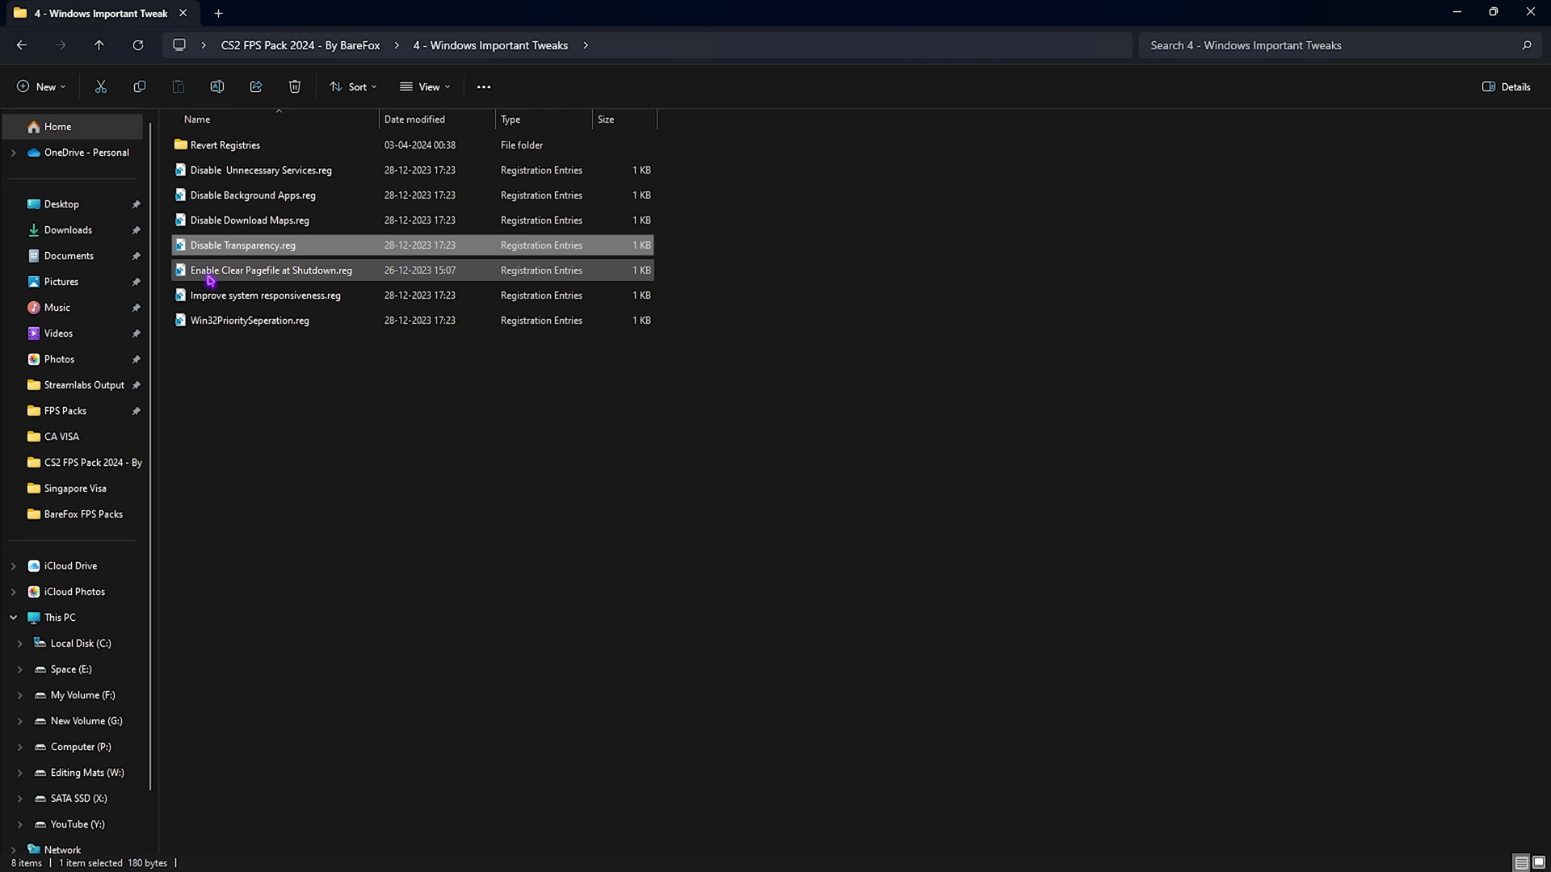
pyautogui.click(230, 296)
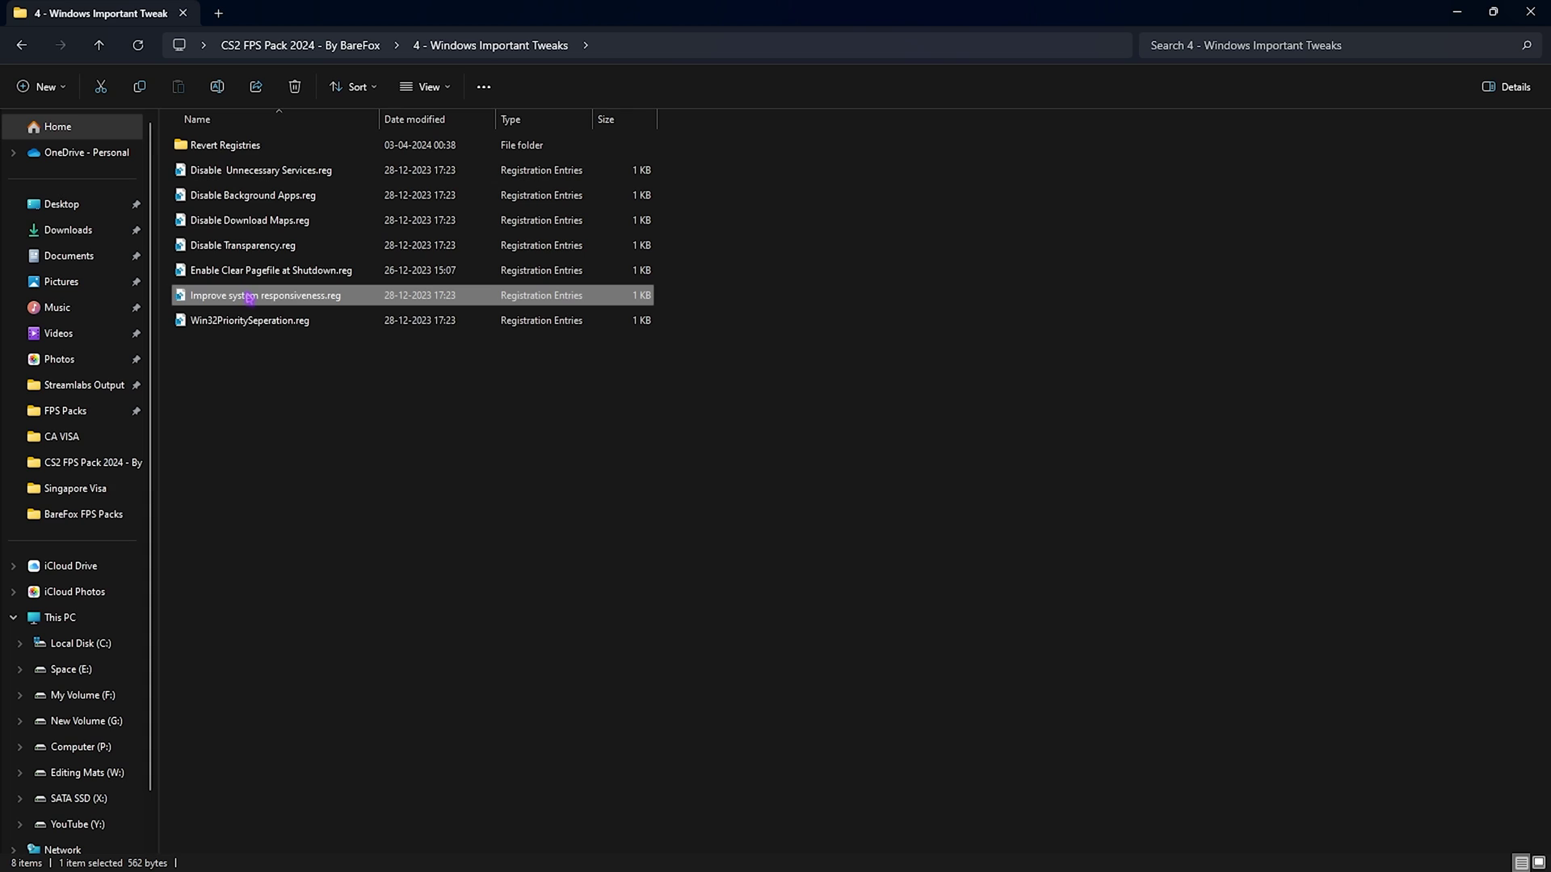
pyautogui.click(241, 336)
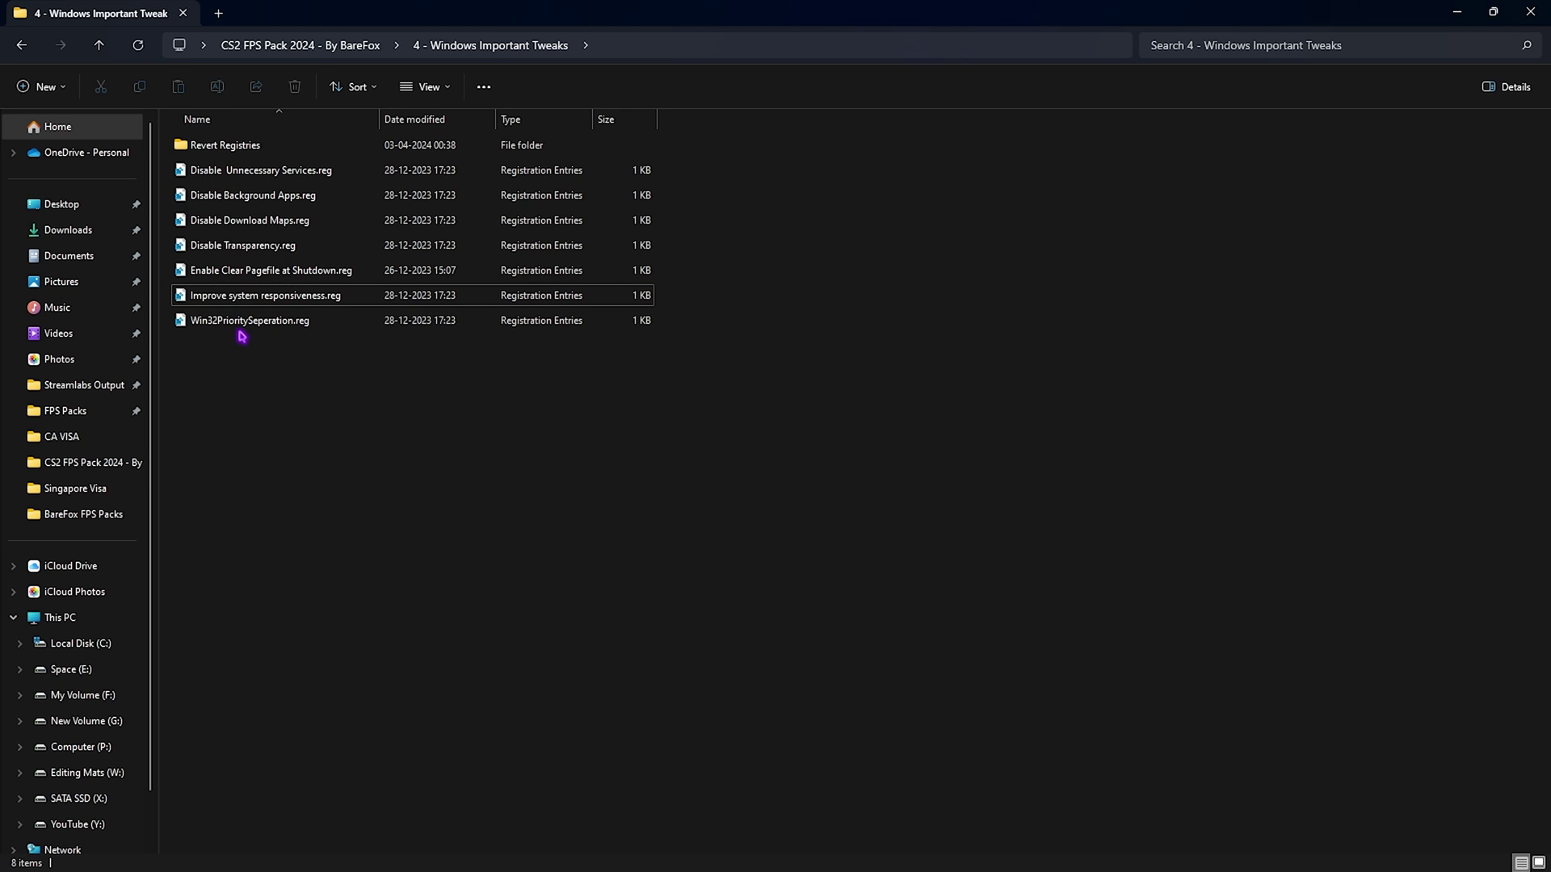
pyautogui.moveTo(299, 395); pyautogui.dragTo(290, 165)
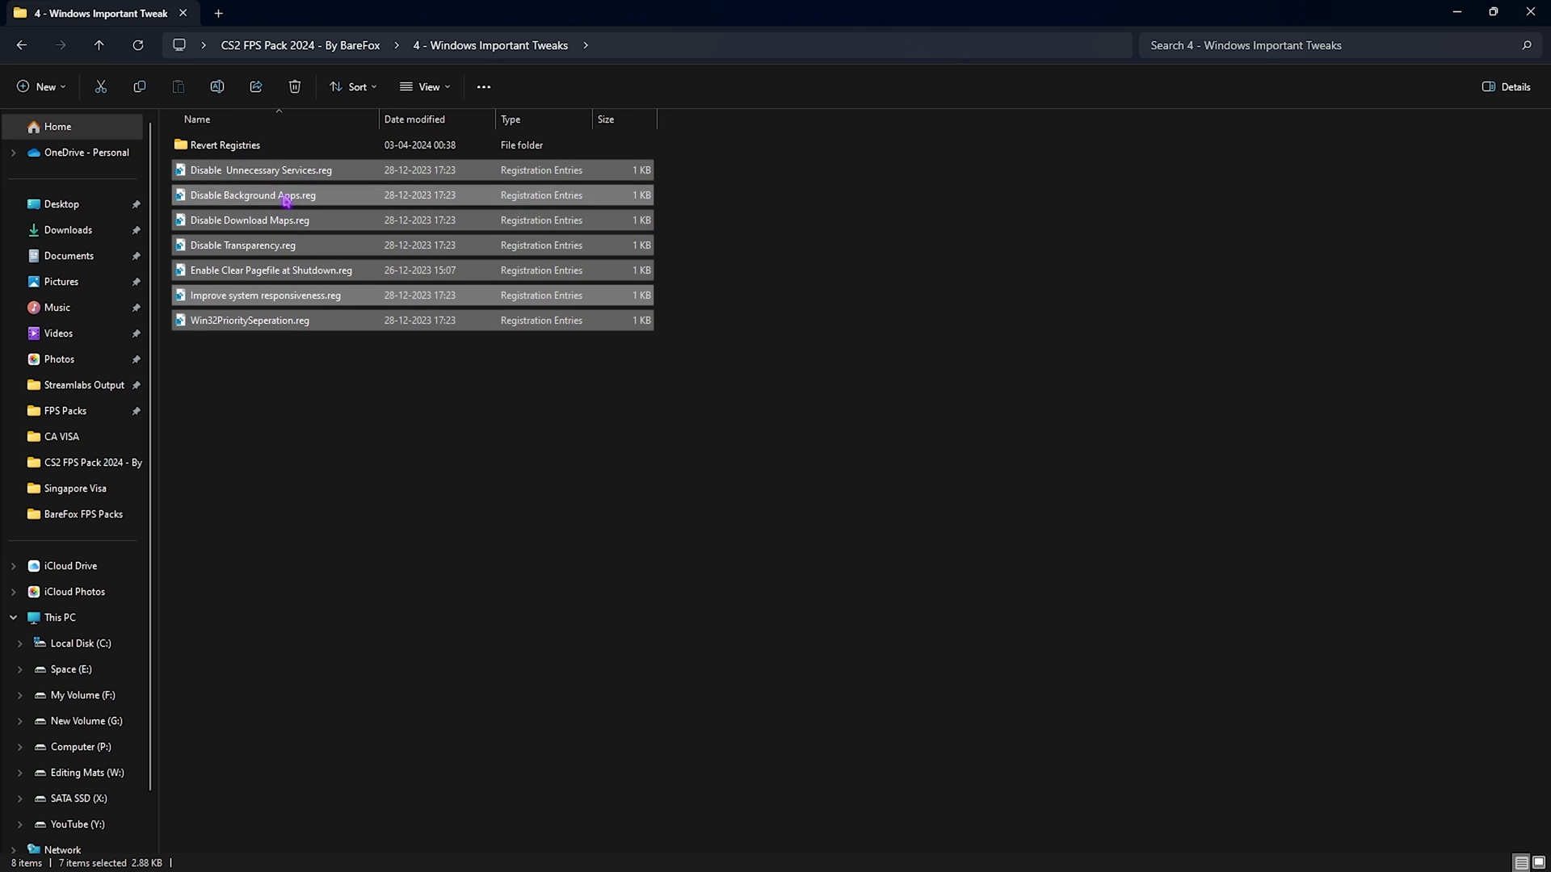
pyautogui.click(318, 401)
# - Look over the four files in Revert Registries, then return to the CS2 FPS Pack 2024 folder
pyautogui.doubleClick(281, 147)
pyautogui.moveTo(345, 347); pyautogui.dragTo(296, 137)
pyautogui.click(356, 45)
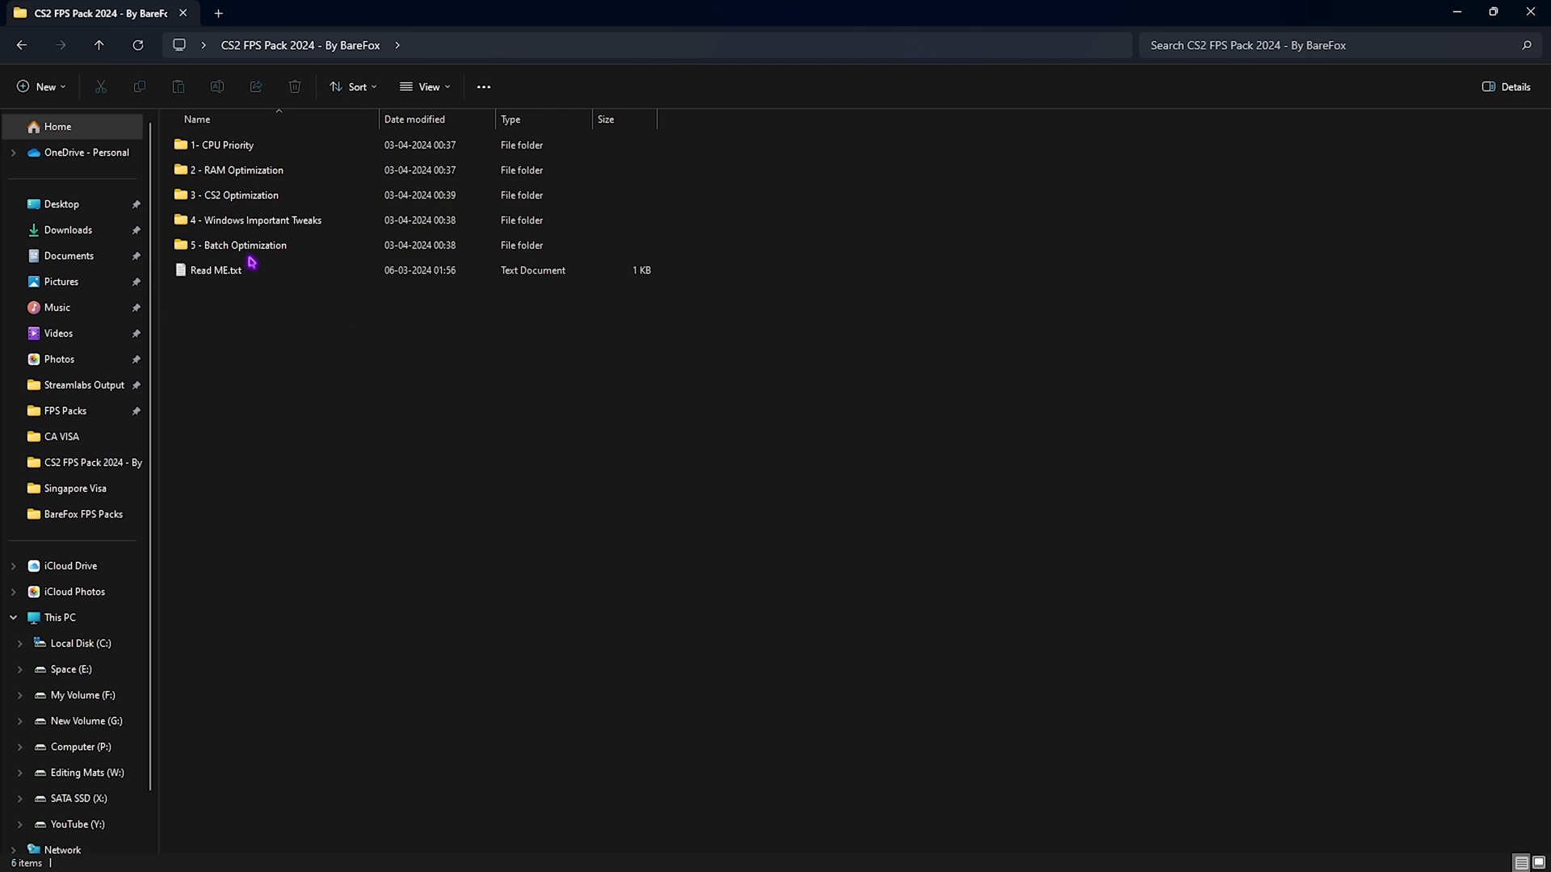
pyautogui.click(252, 252)
# - In 5 - Batch Optimization, read BCD Tweaks.cmd in Notepad, then close it
pyautogui.doubleClick(252, 252)
pyautogui.moveTo(251, 292); pyautogui.dragTo(246, 149)
pyautogui.click(296, 356)
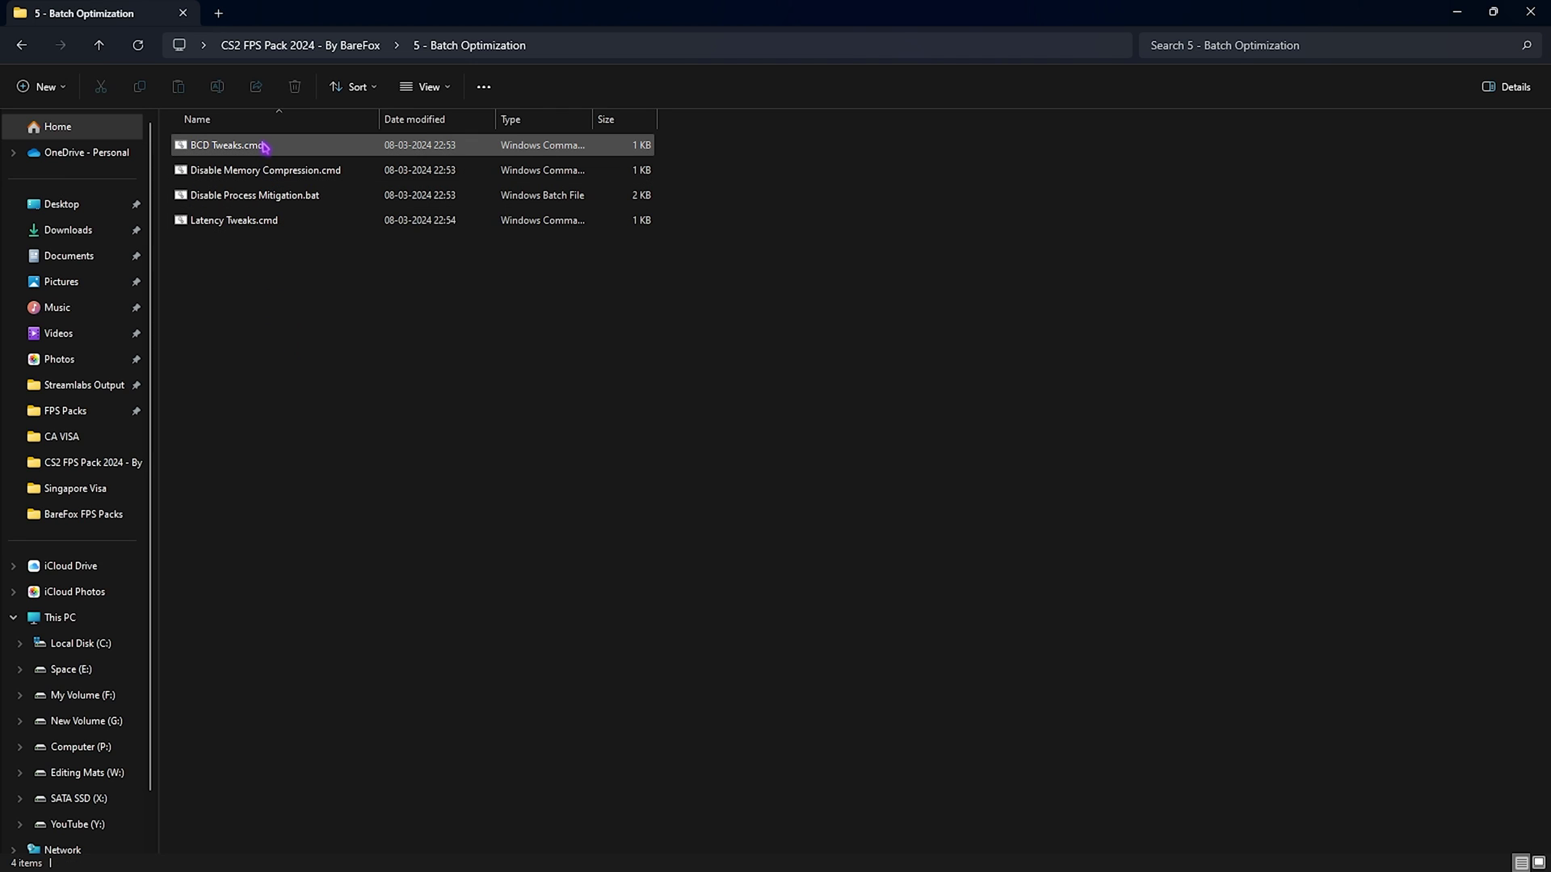
pyautogui.moveTo(264, 147)
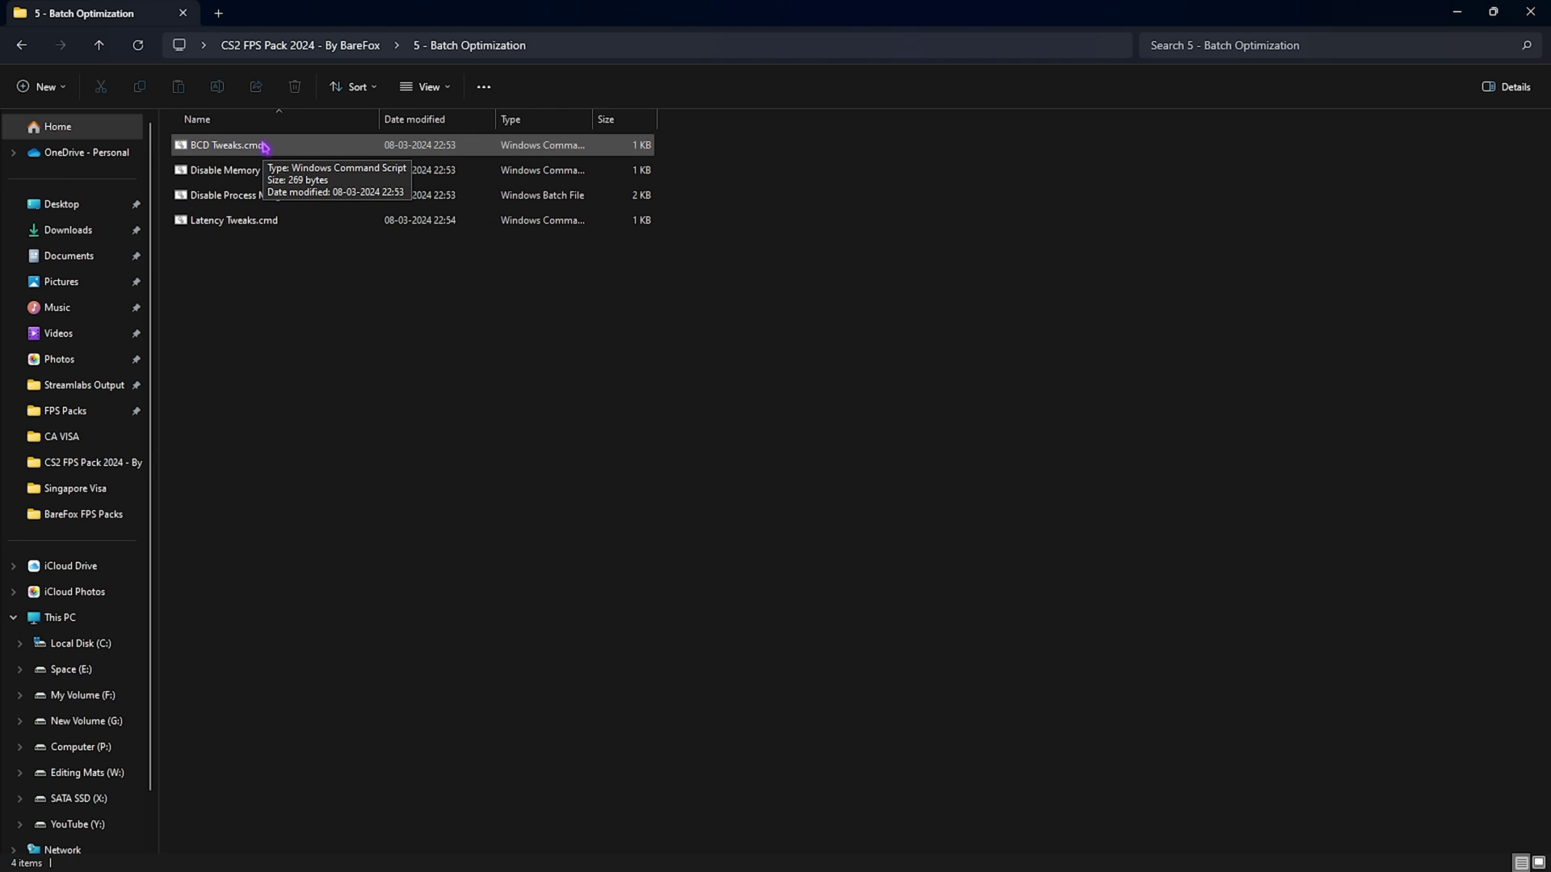
pyautogui.click(264, 146)
pyautogui.rightClick(262, 150)
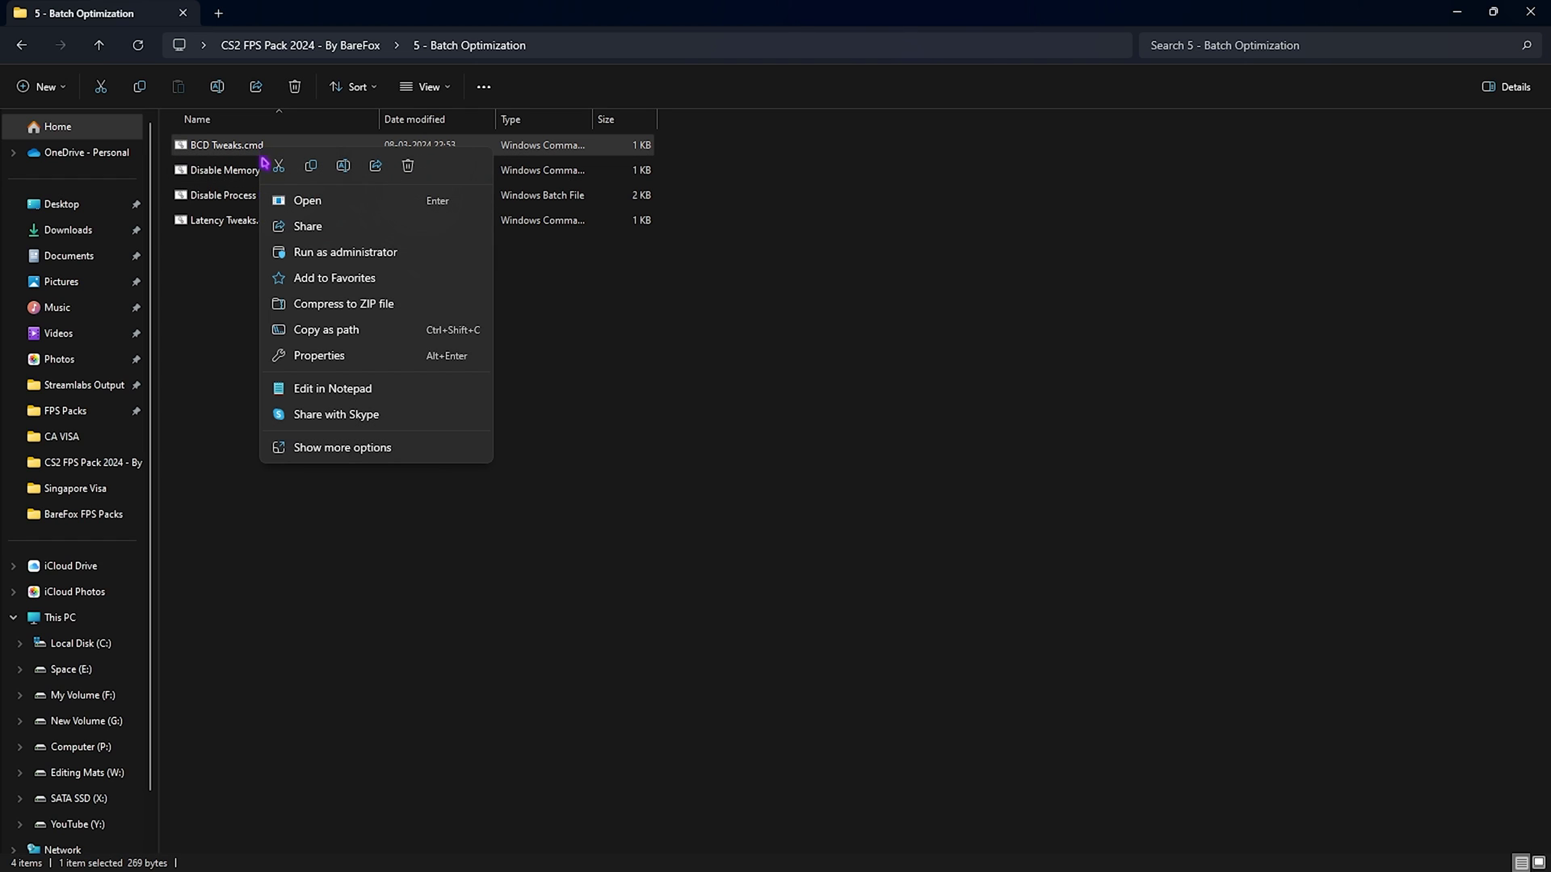
pyautogui.click(322, 394)
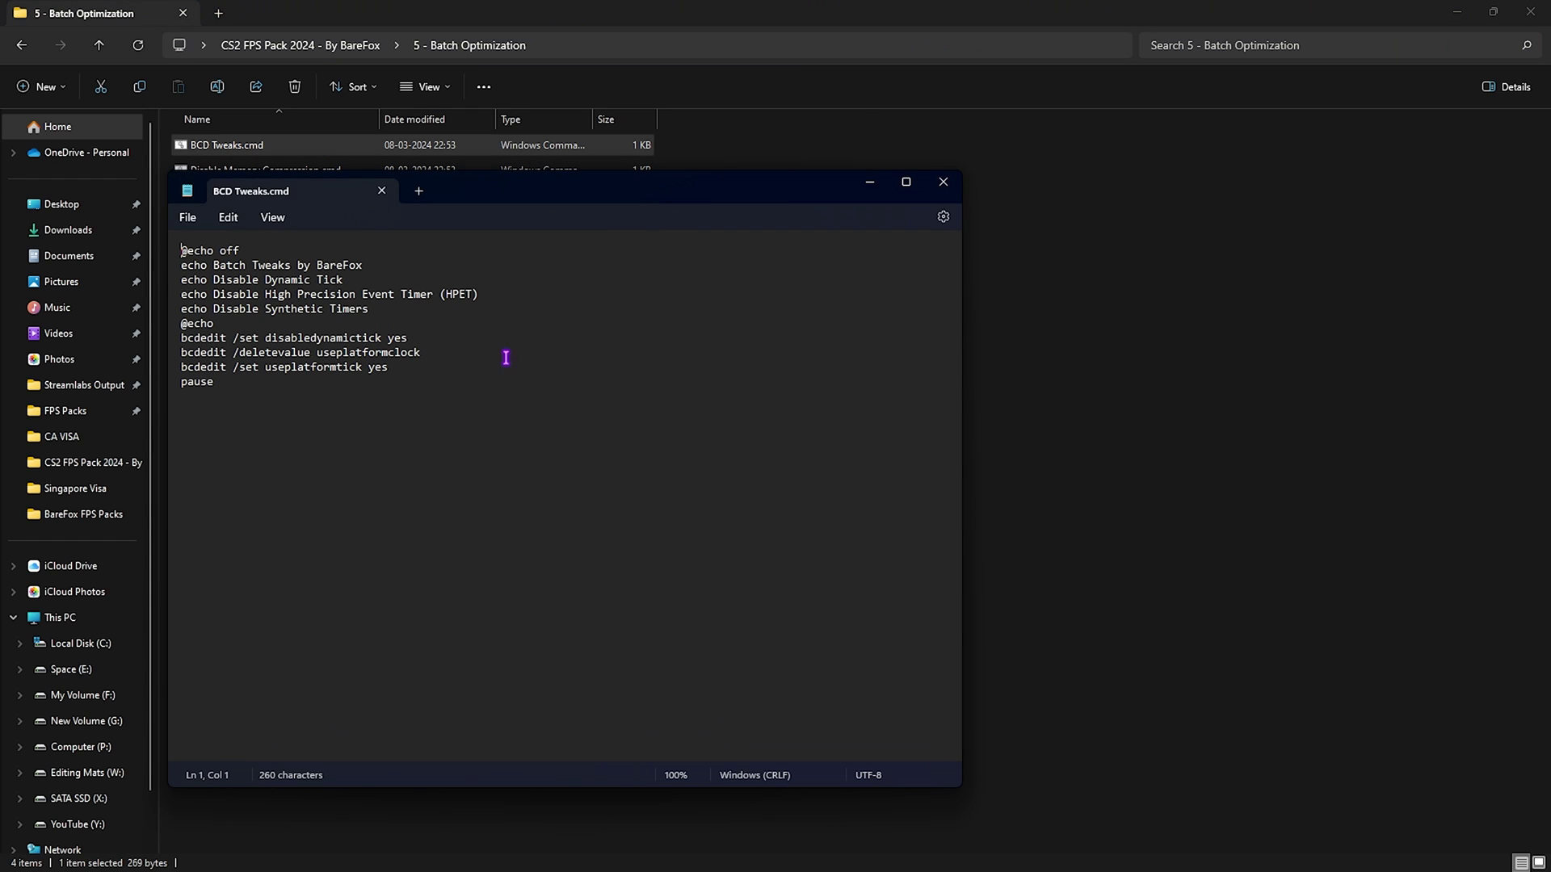
pyautogui.moveTo(479, 199); pyautogui.dragTo(563, 207)
pyautogui.click(1034, 187)
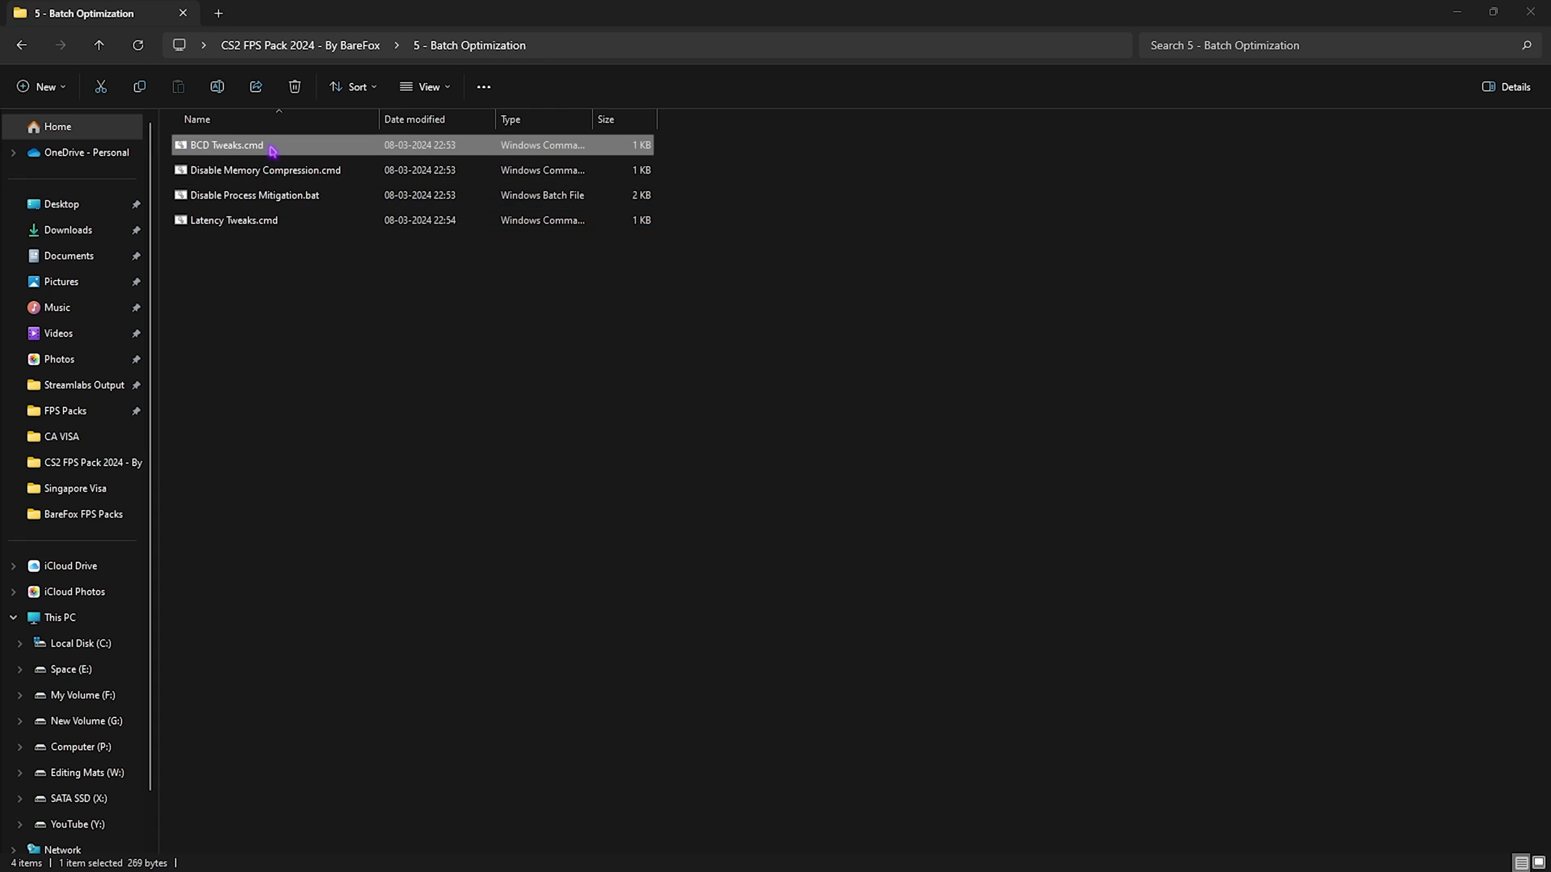
# - Go back to the pack's main folder and close the File Explorer window
pyautogui.click(252, 175)
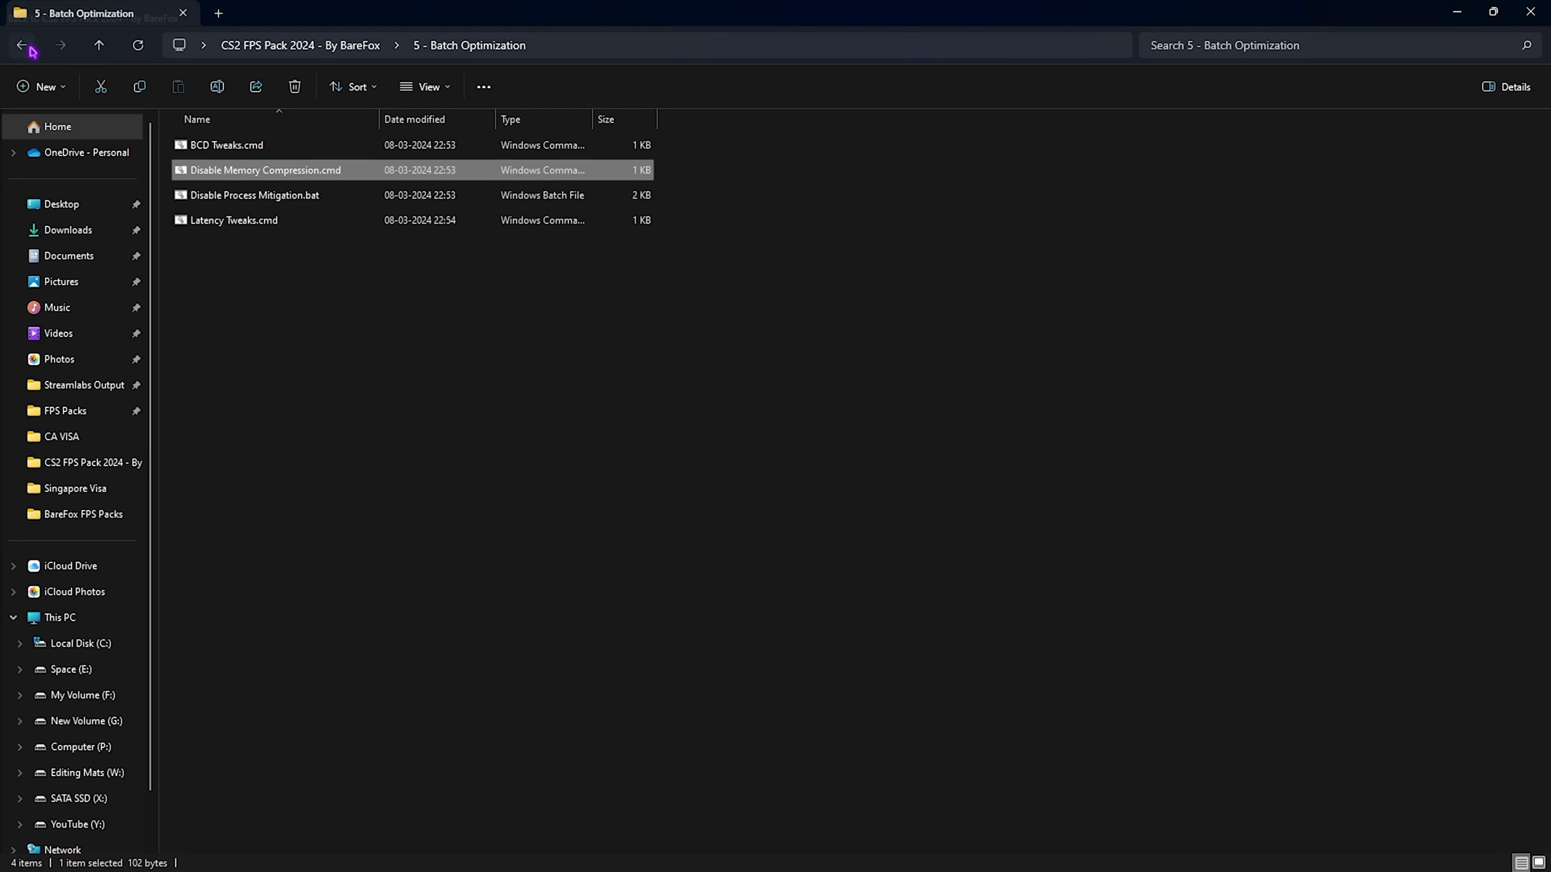
pyautogui.hotkey('alt', 'Left')
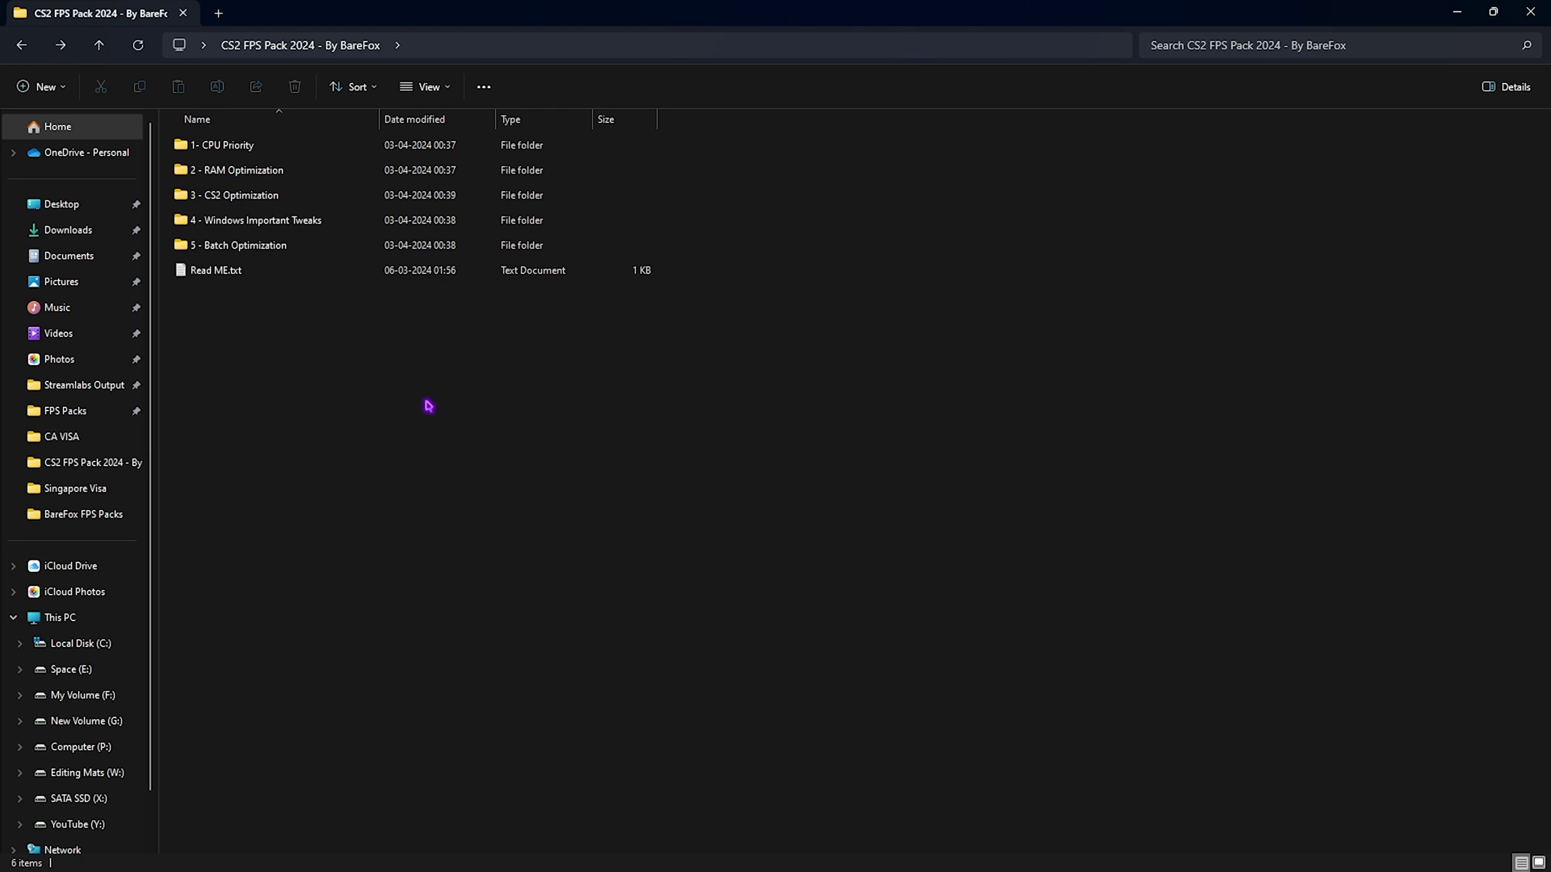
pyautogui.click(1530, 12)
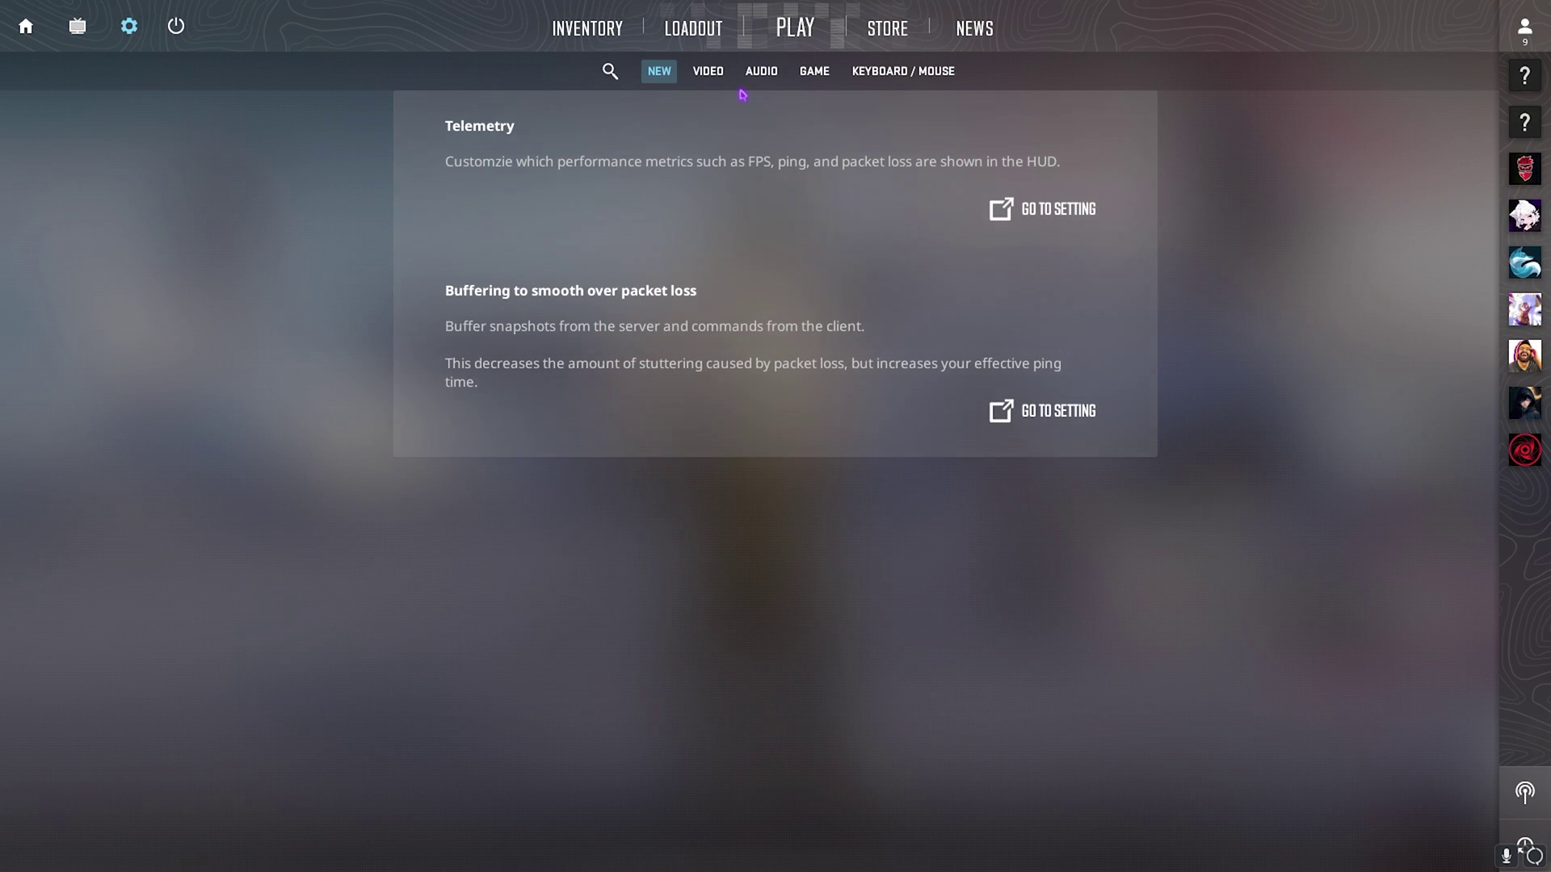
# - Keep the Video settings at 1920x1080, Fullscreen and 239 Hz, then go to Advanced Video
pyautogui.click(708, 72)
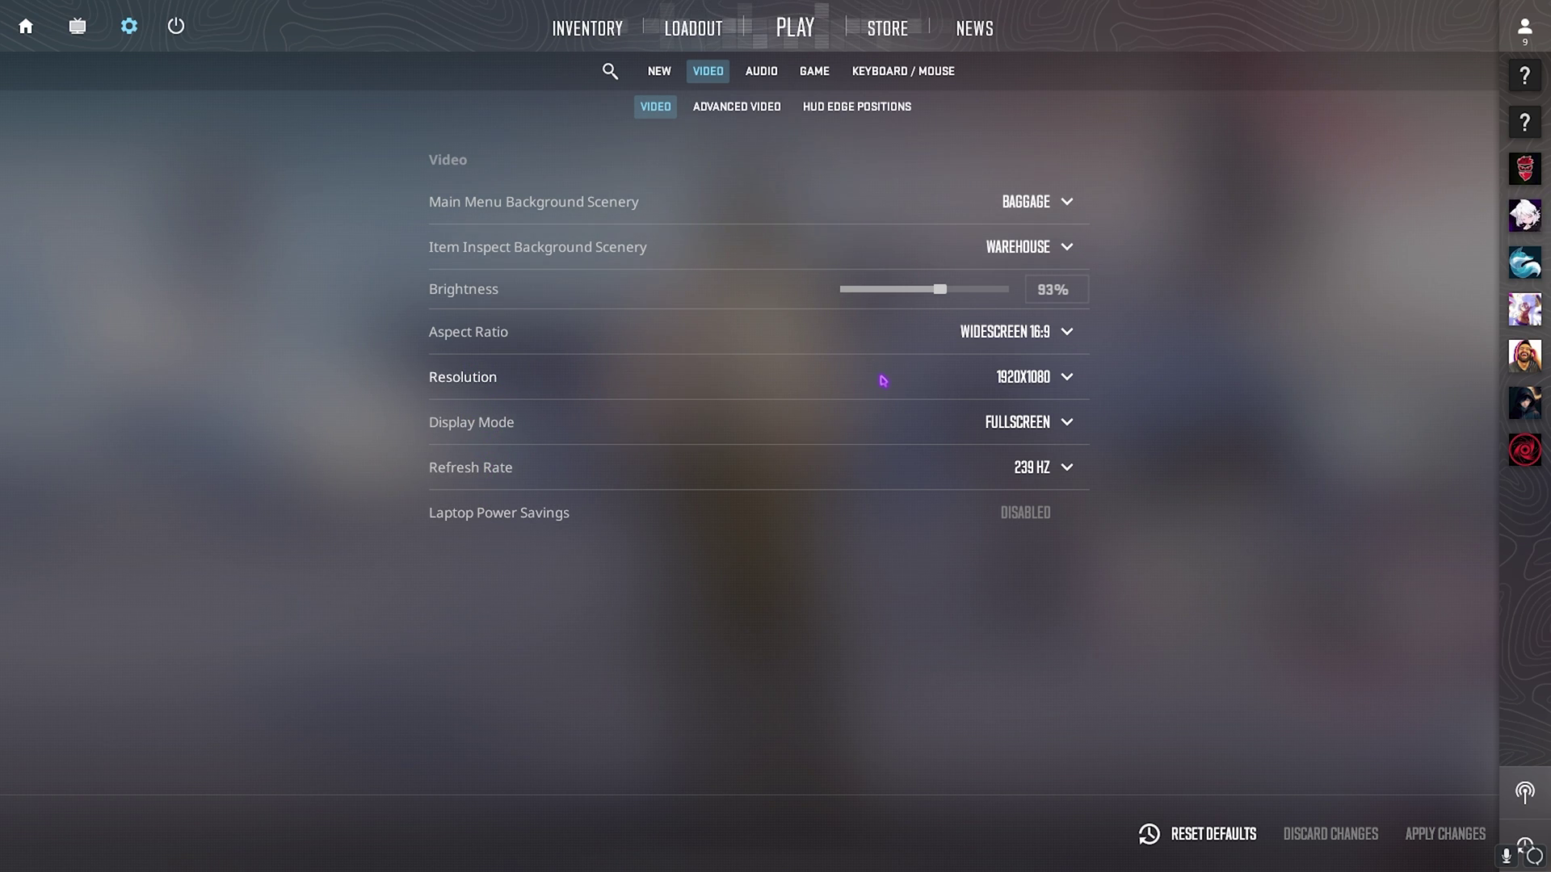
pyautogui.click(1037, 377)
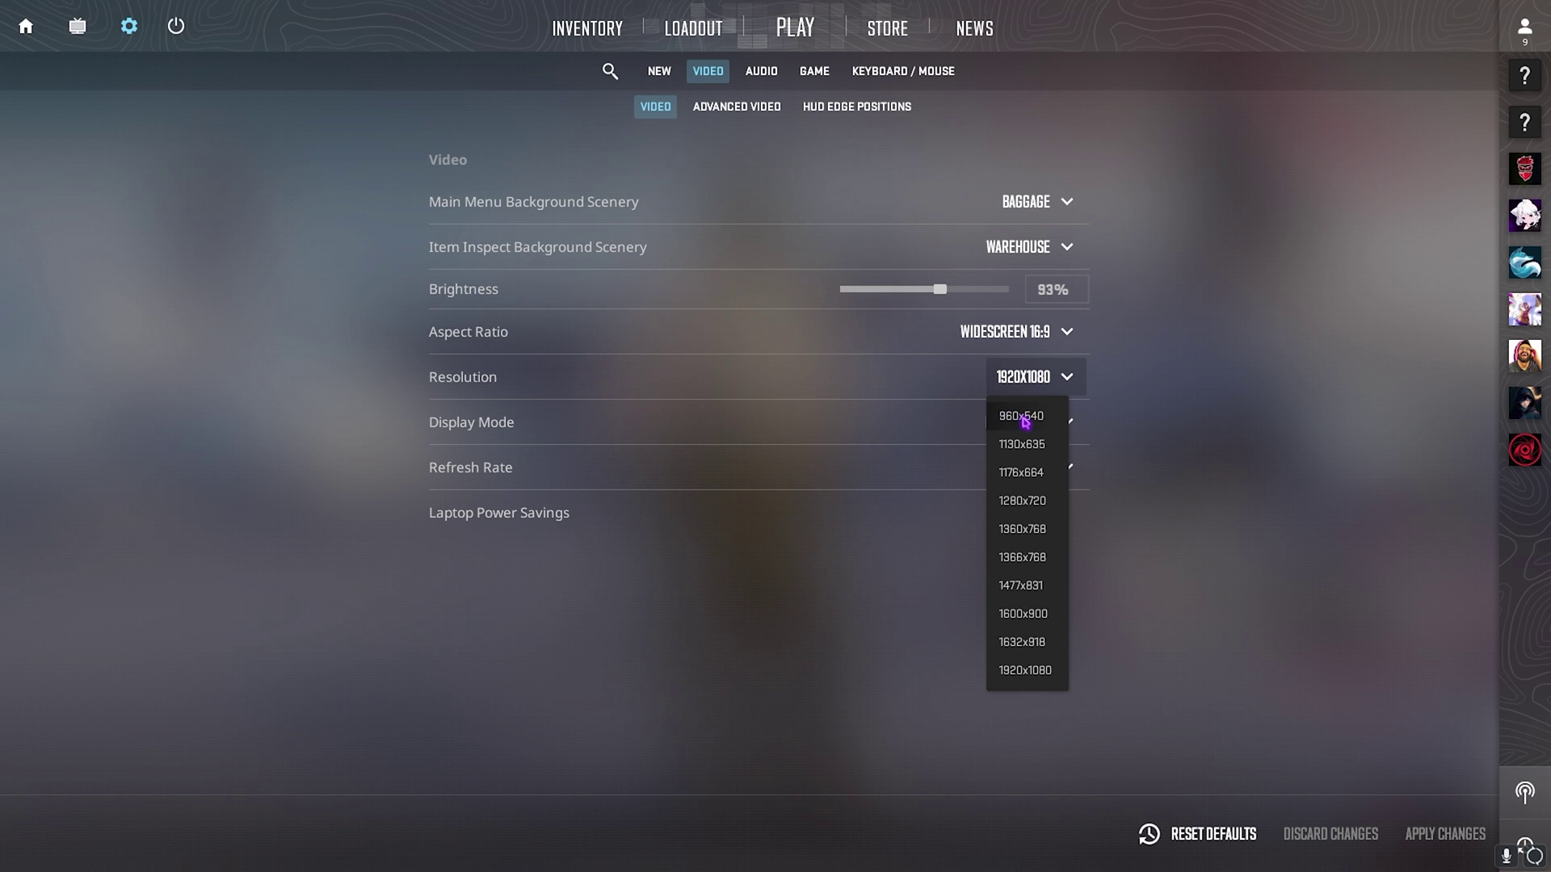
pyautogui.click(460, 421)
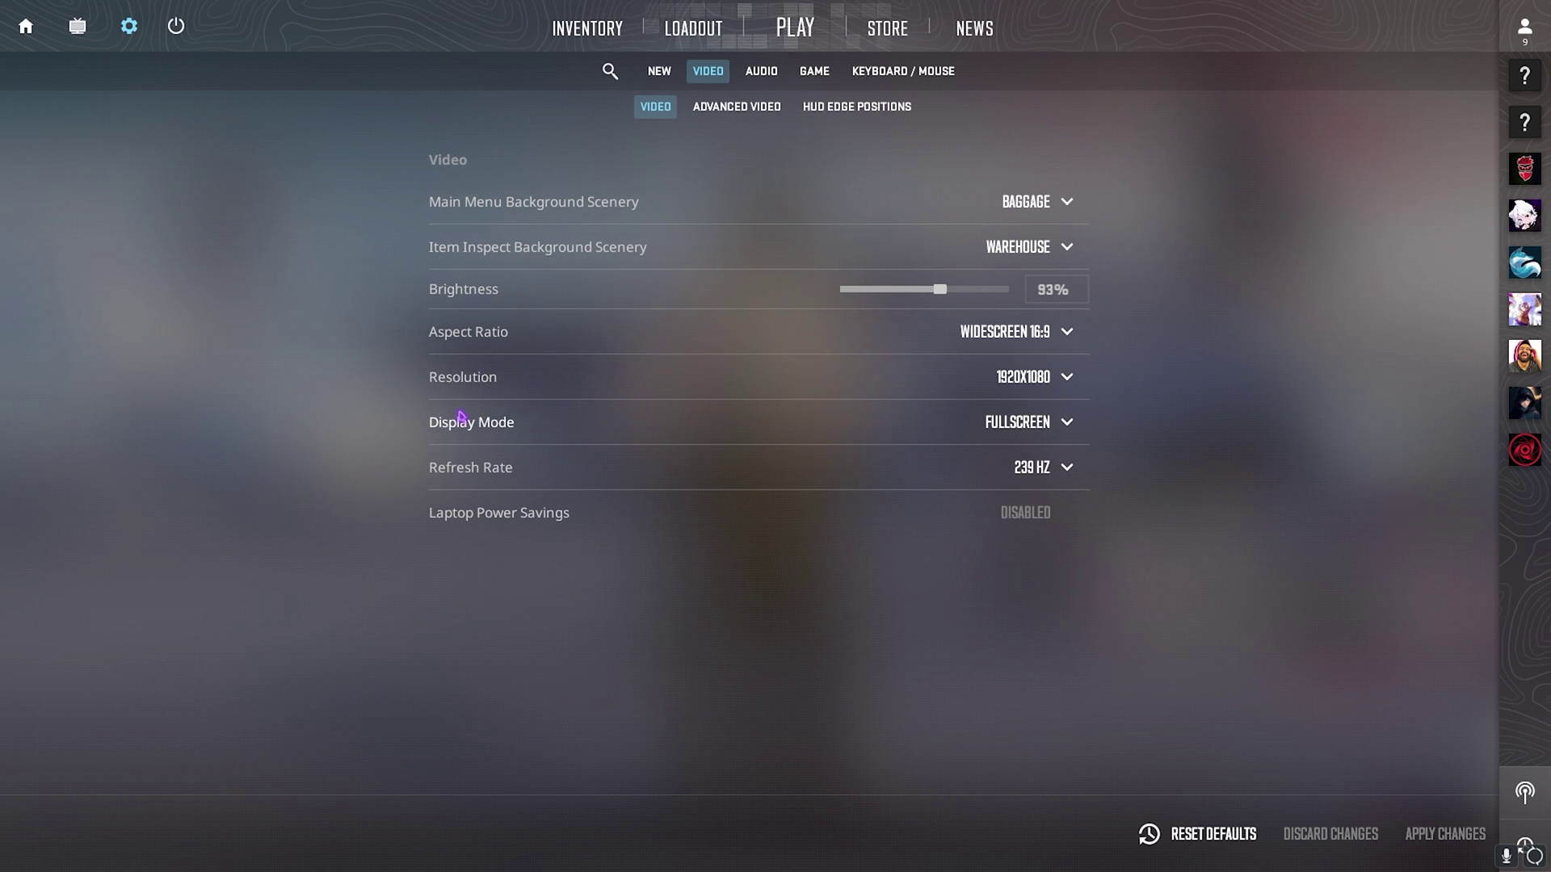
pyautogui.click(1027, 422)
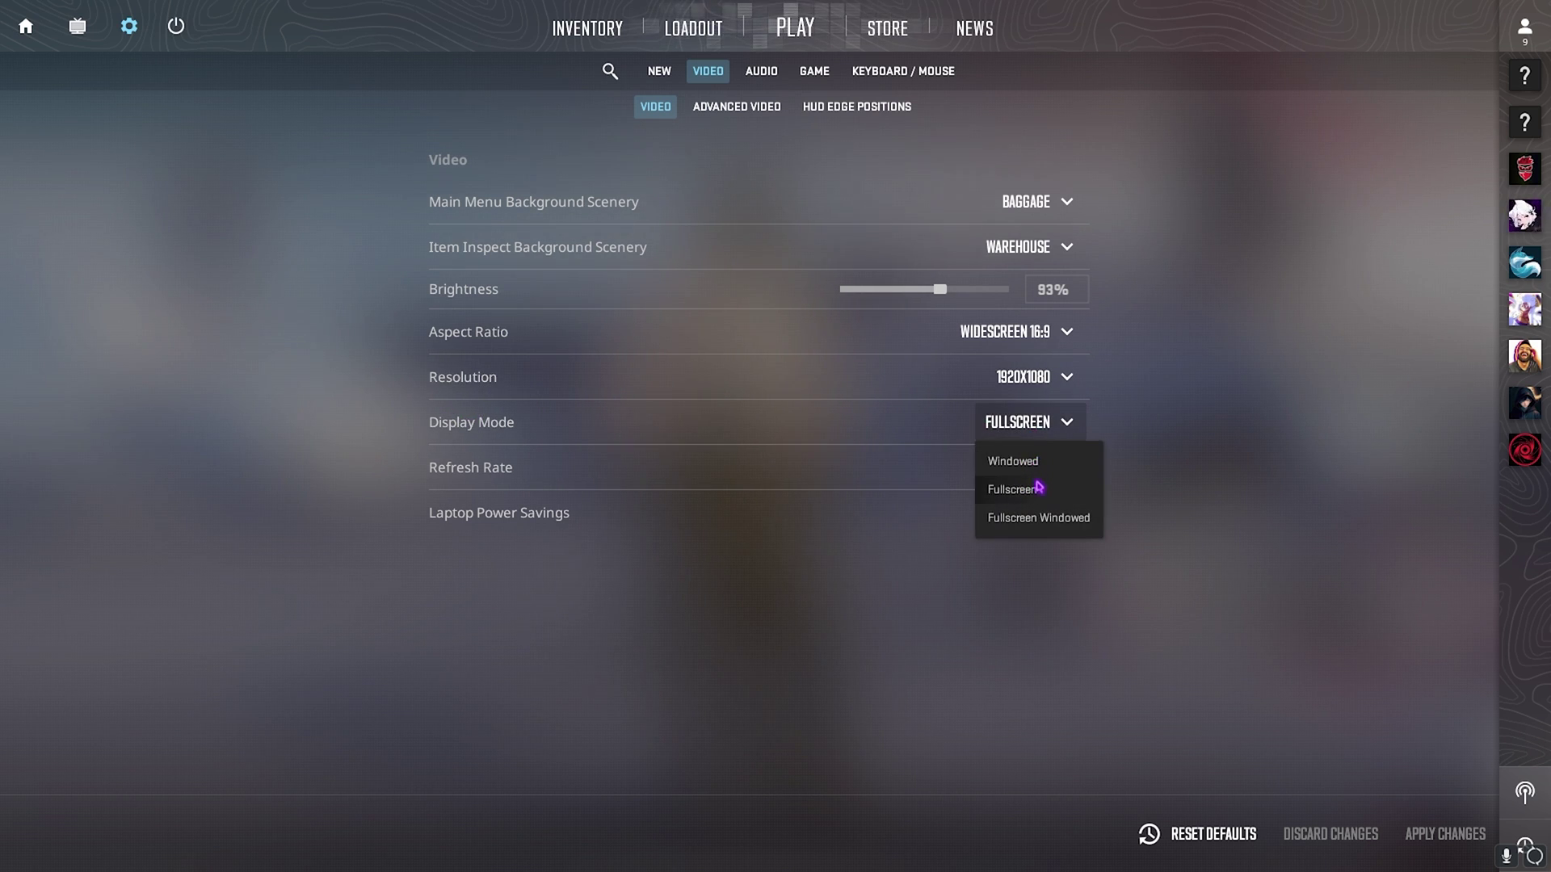
pyautogui.click(1034, 489)
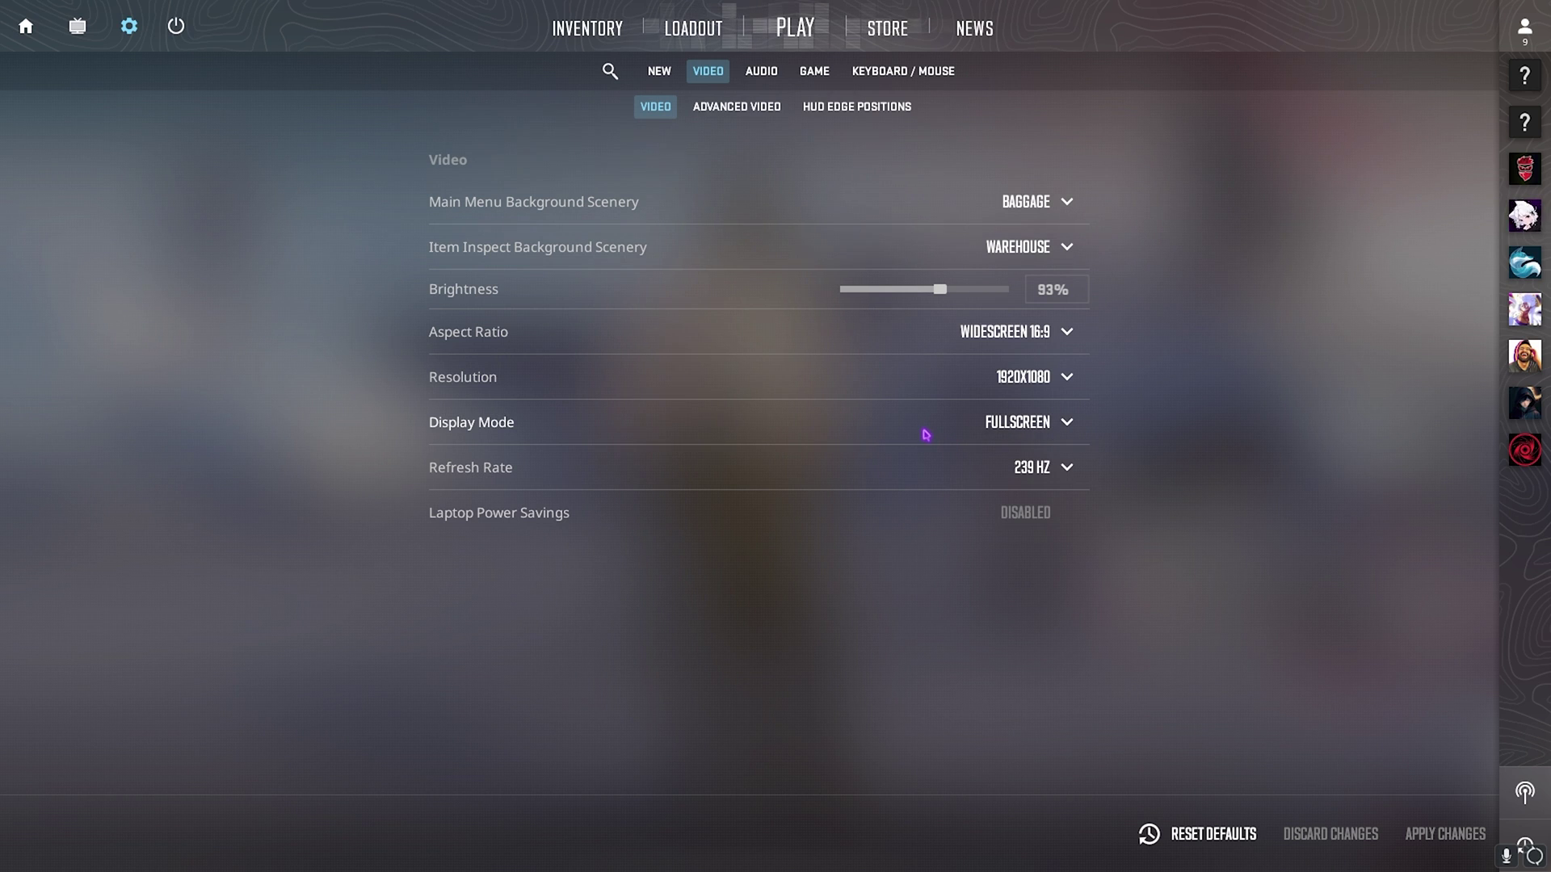
pyautogui.click(1076, 475)
pyautogui.click(1101, 484)
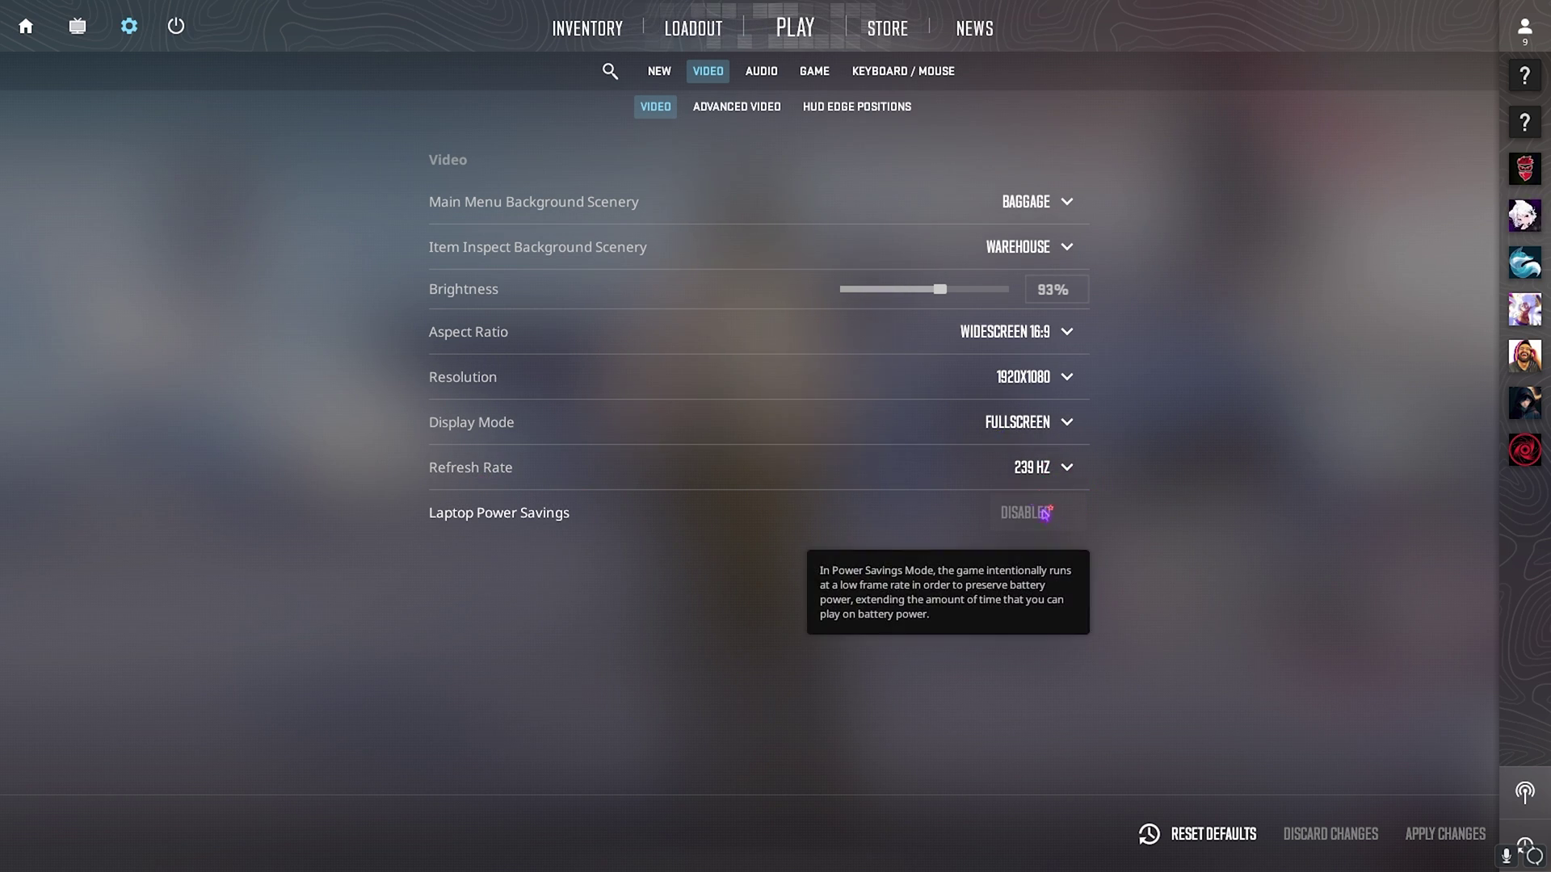
pyautogui.click(1042, 467)
pyautogui.click(1035, 592)
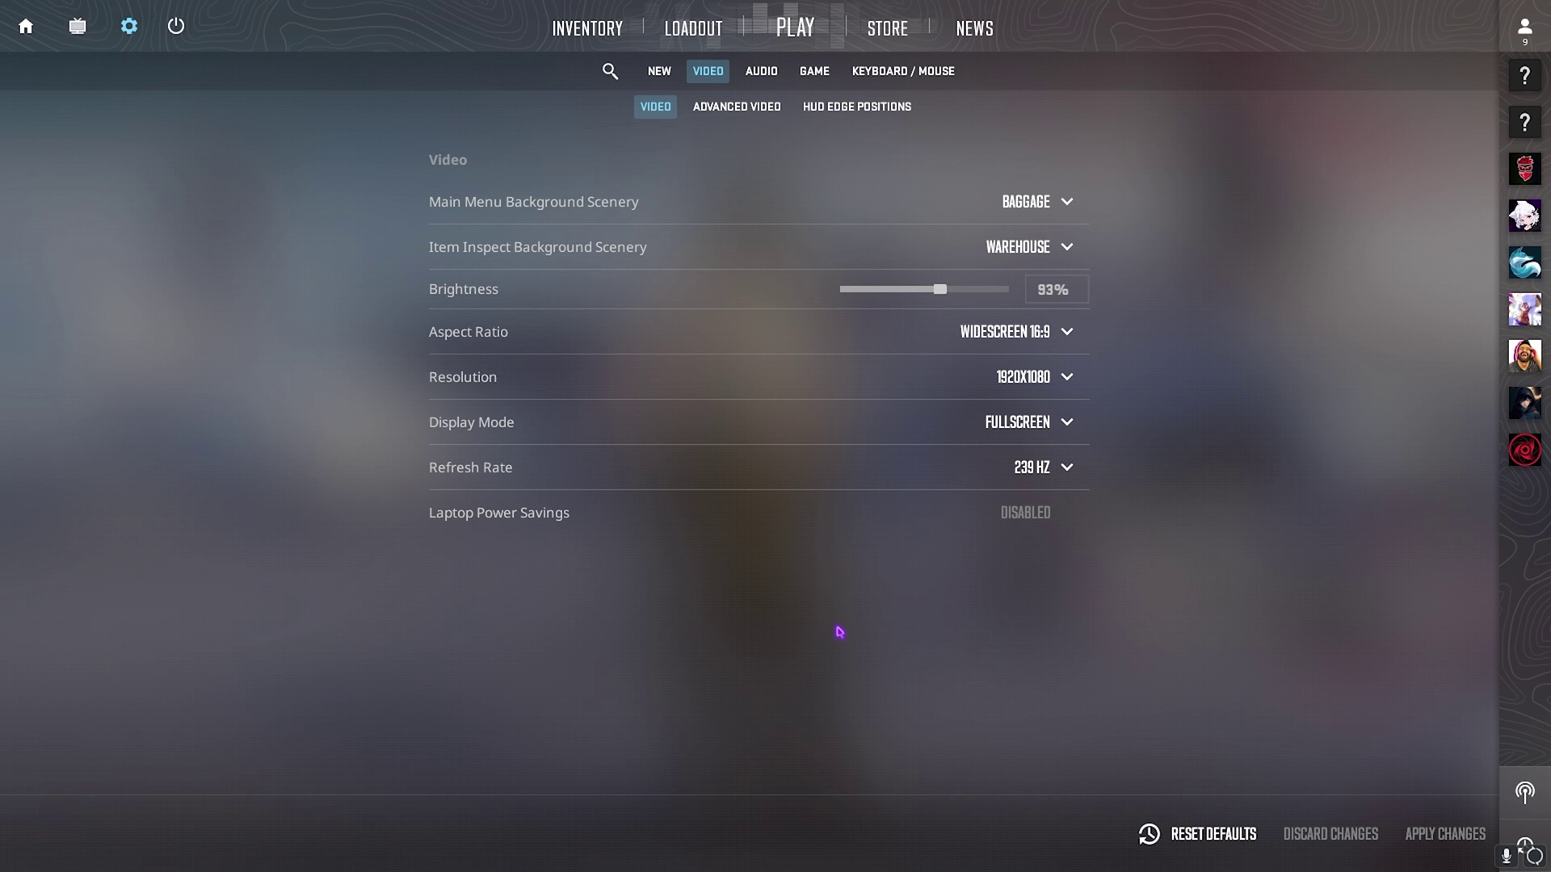
pyautogui.click(736, 110)
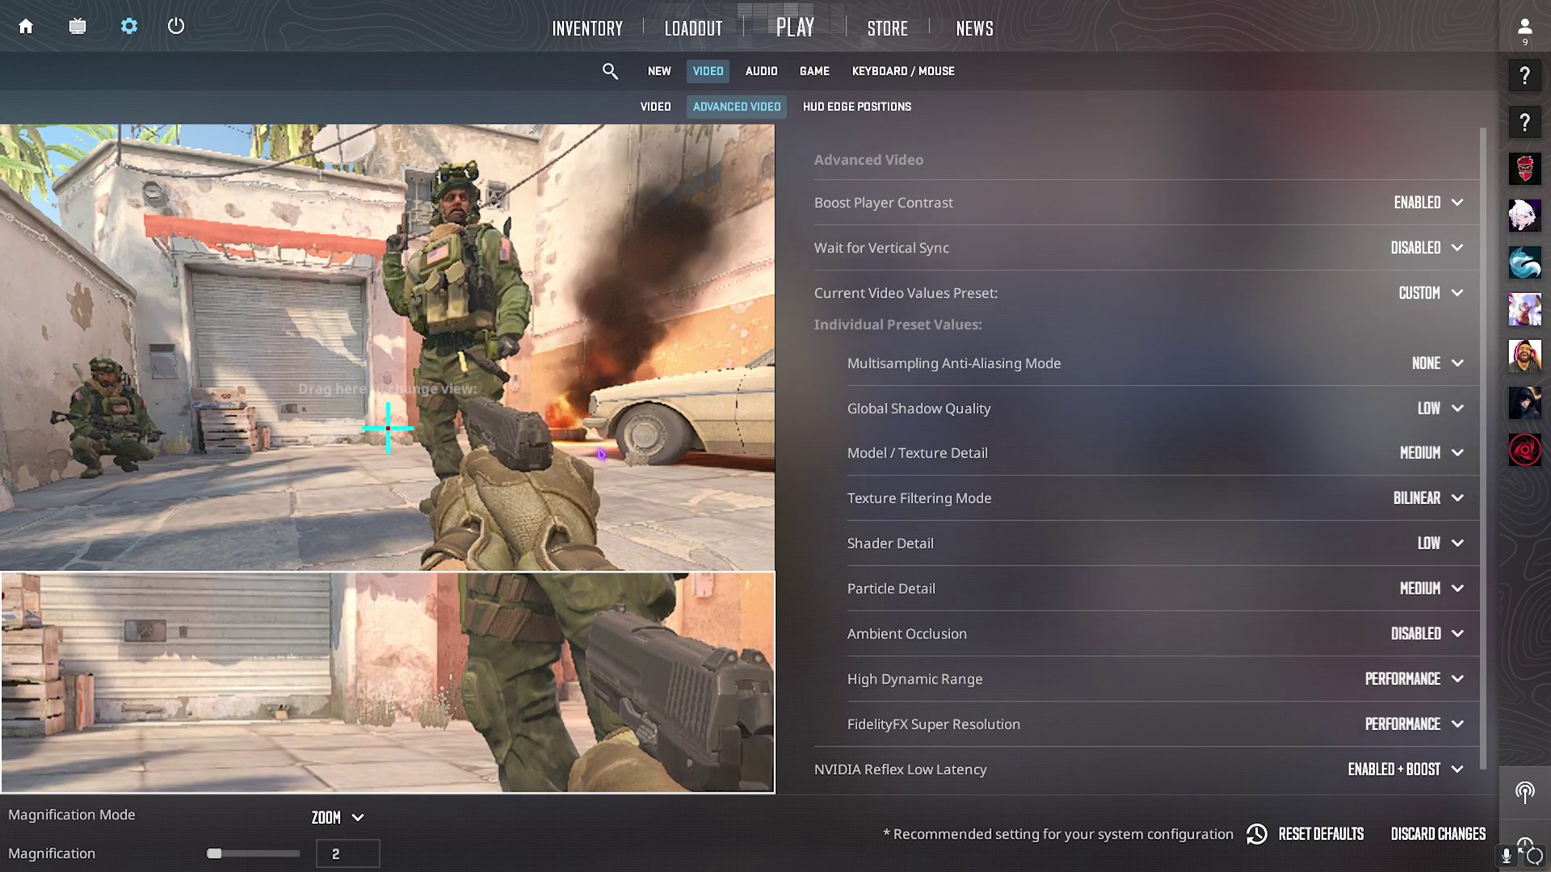
# - Exit the settings to return to the main lobby dashboard
pyautogui.click(27, 27)
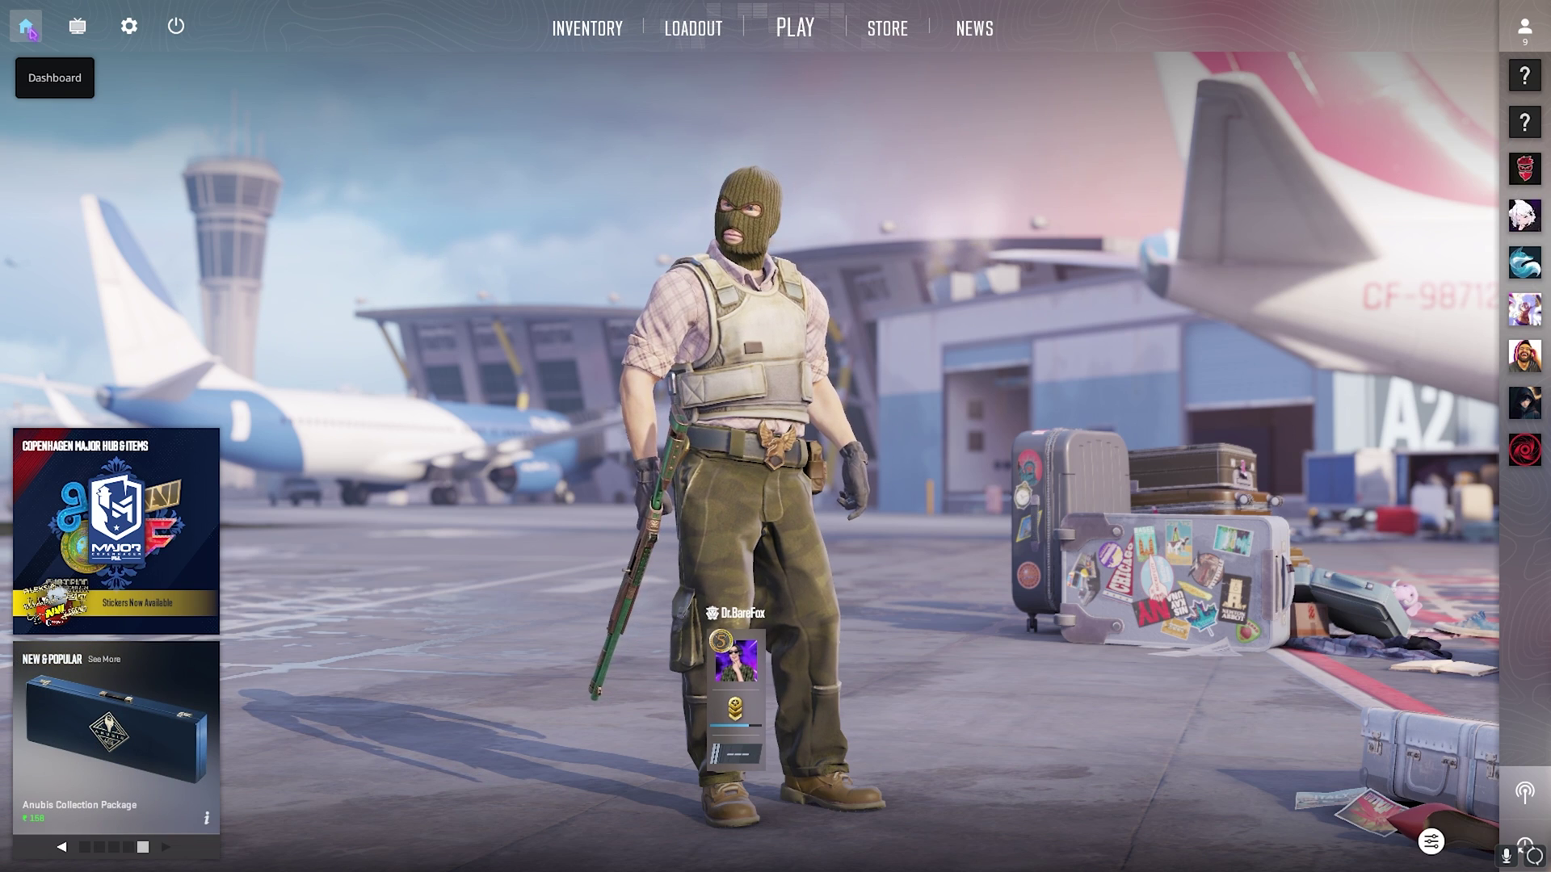